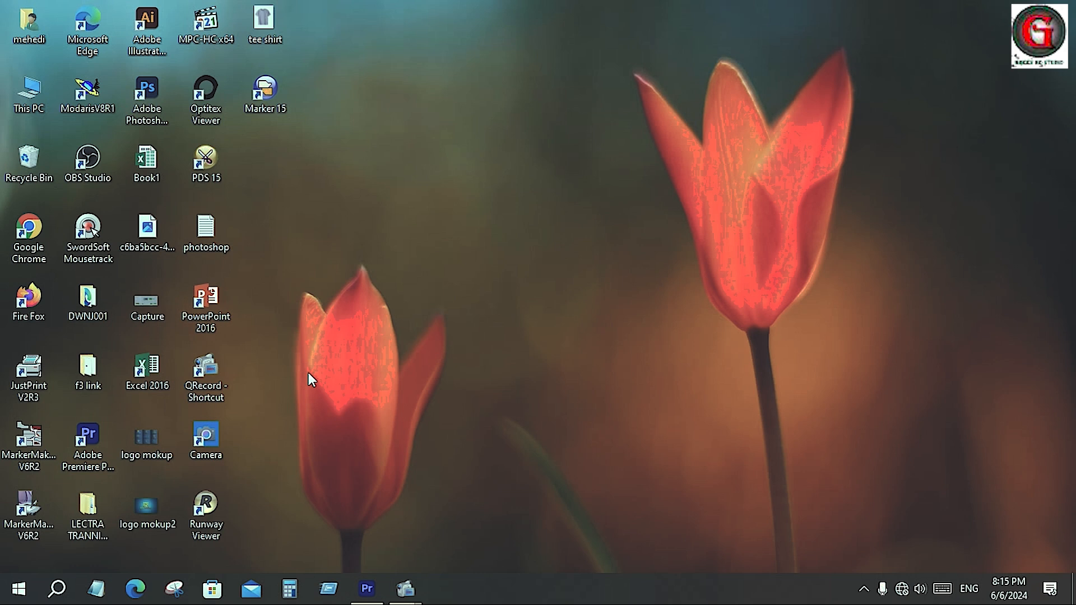
- Launch Modaris and open the tee shirt model from the tee-001 folder
double_click(87, 91)
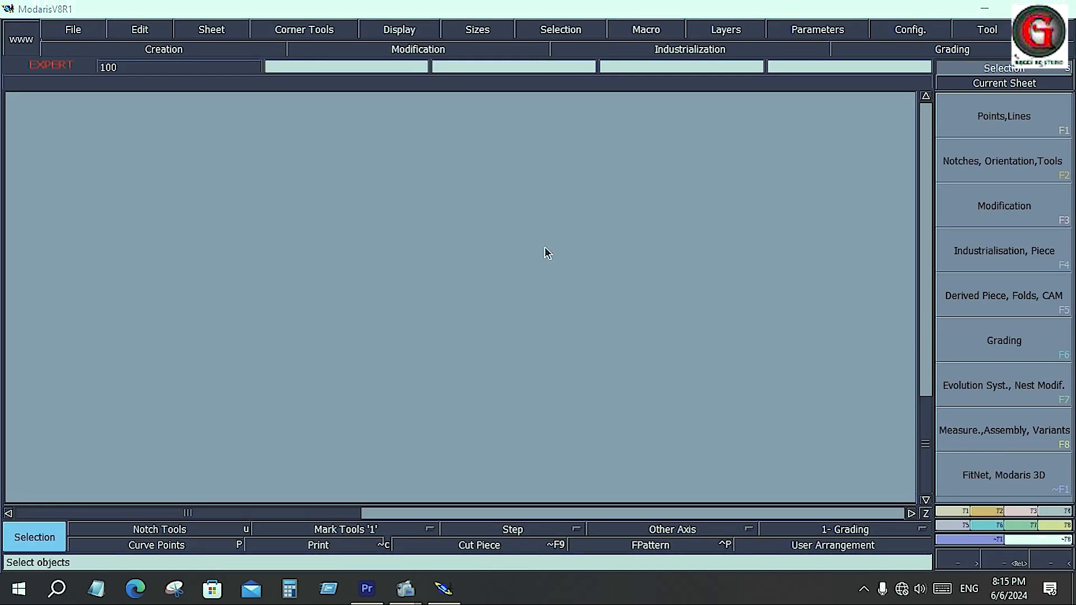
left_click(83, 29)
left_click(94, 66)
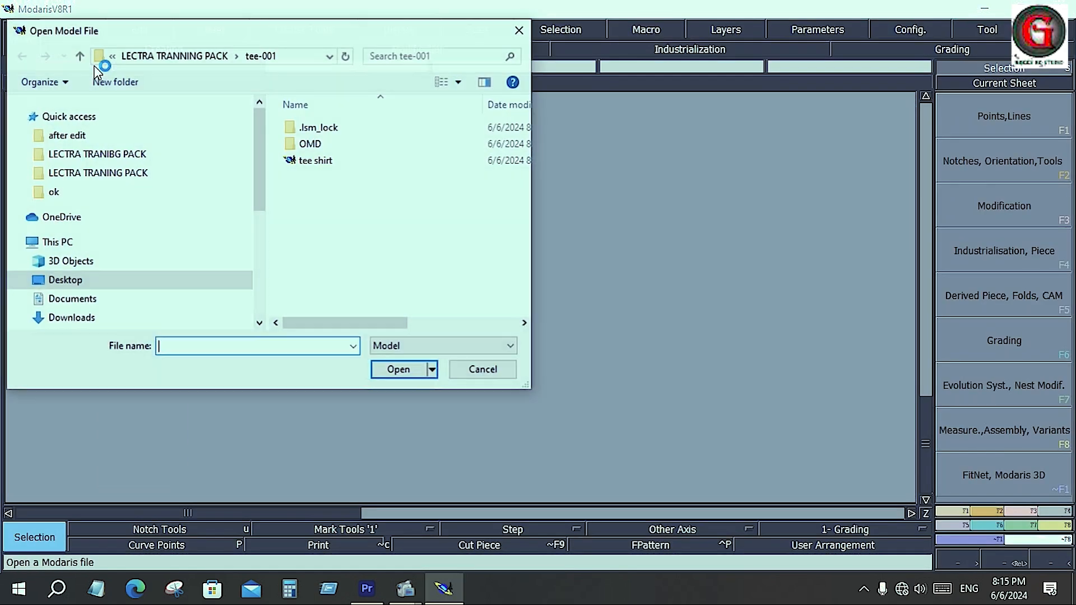
double_click(310, 162)
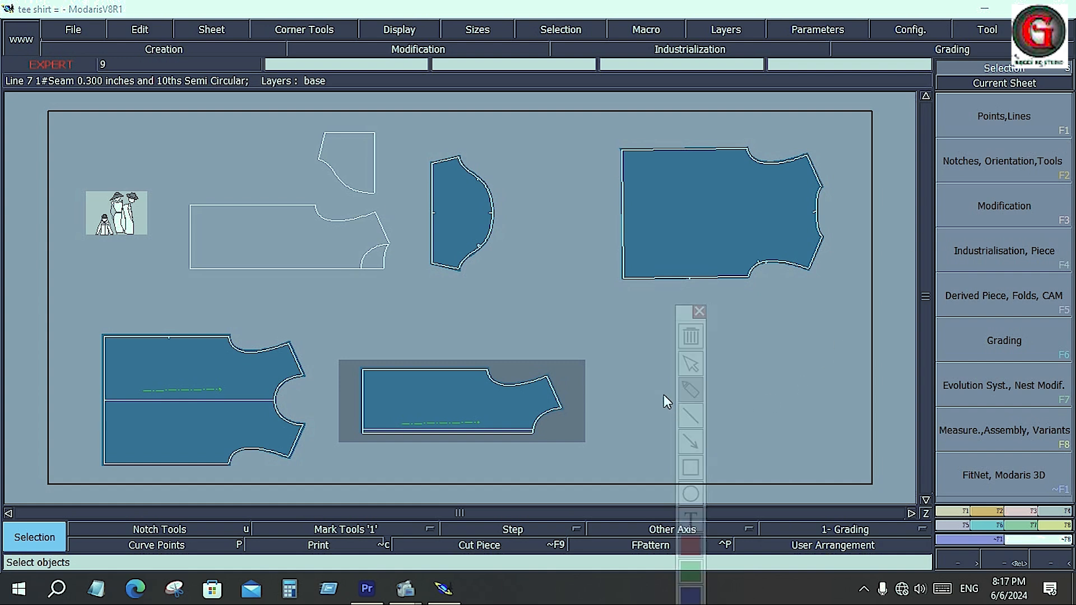
left_click(692, 384)
mouse_move(1035, 171)
left_mouse_down()
mouse_move(1068, 161)
mouse_move(1073, 190)
mouse_move(1047, 196)
left_mouse_up()
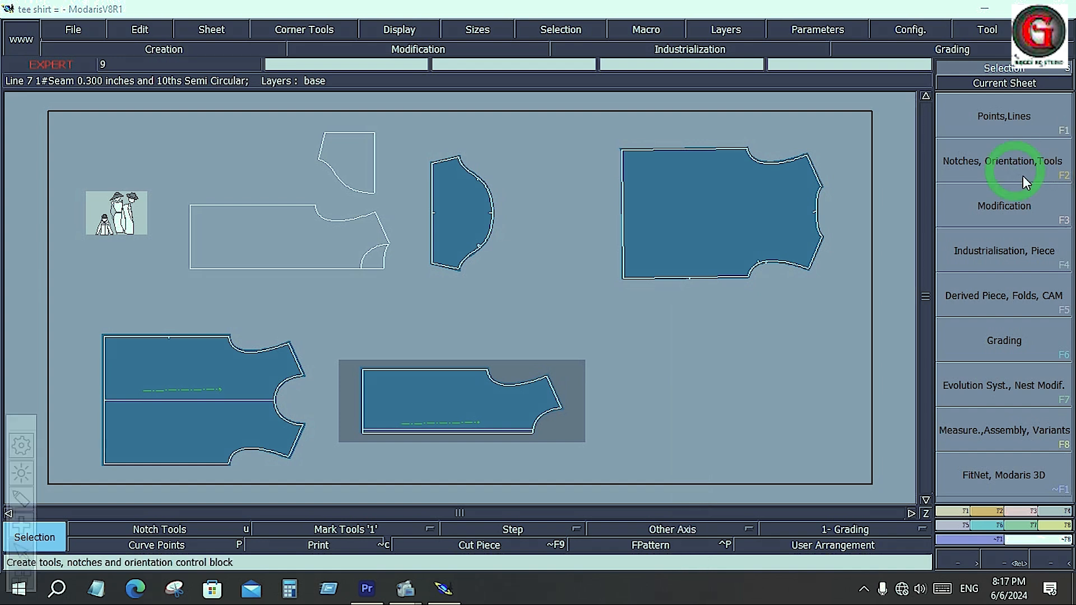
- Delete the existing notches on the neckline, lower armhole and lower side seam of the upper-row body piece
left_click(1040, 169)
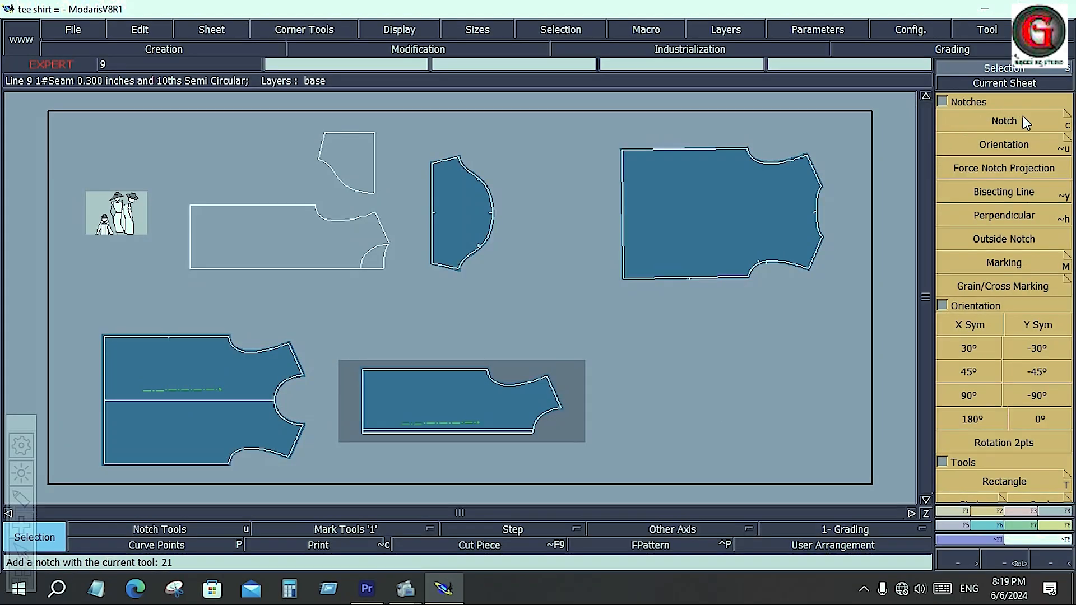
left_click(1004, 191)
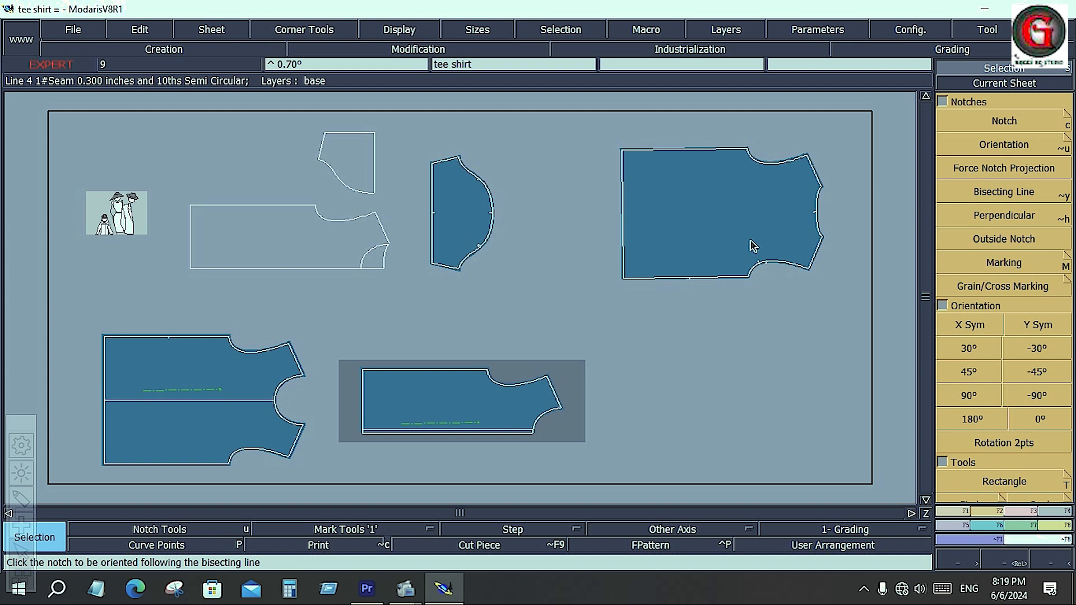
left_click(766, 235)
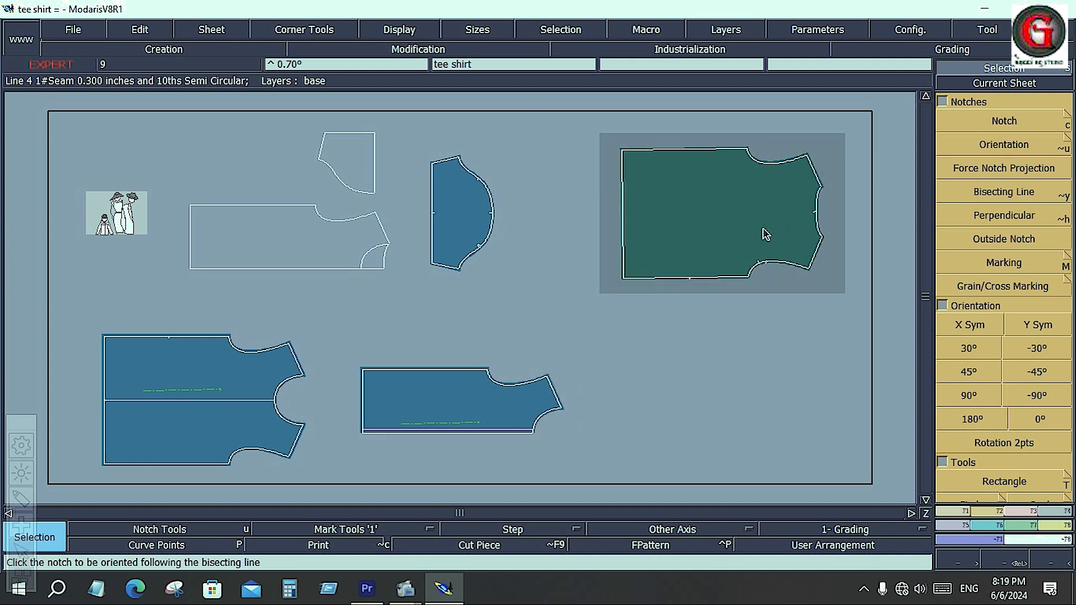
key("Delete")
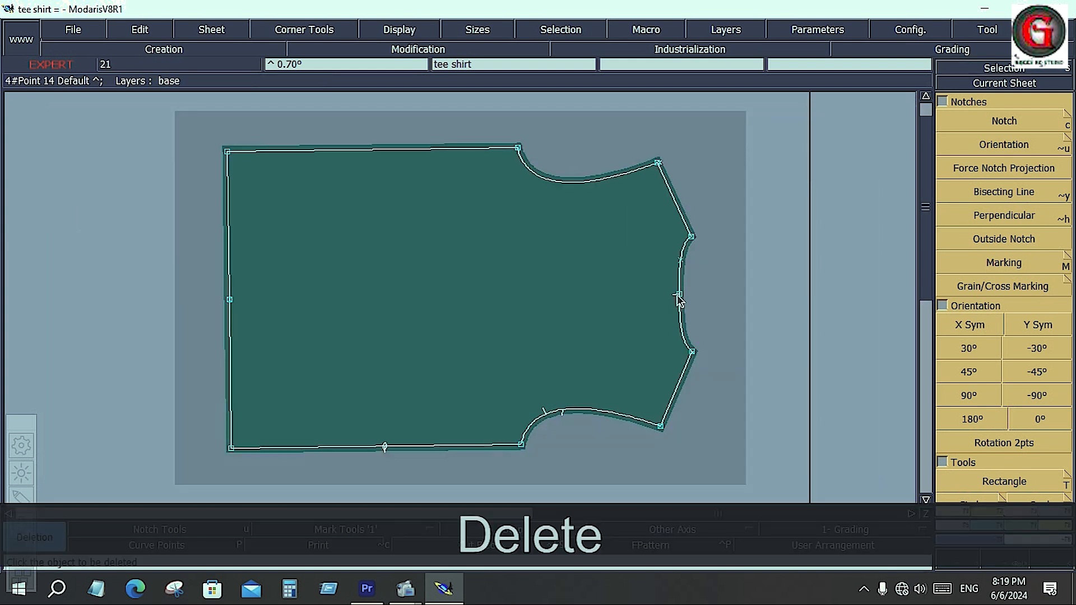
left_click(677, 301)
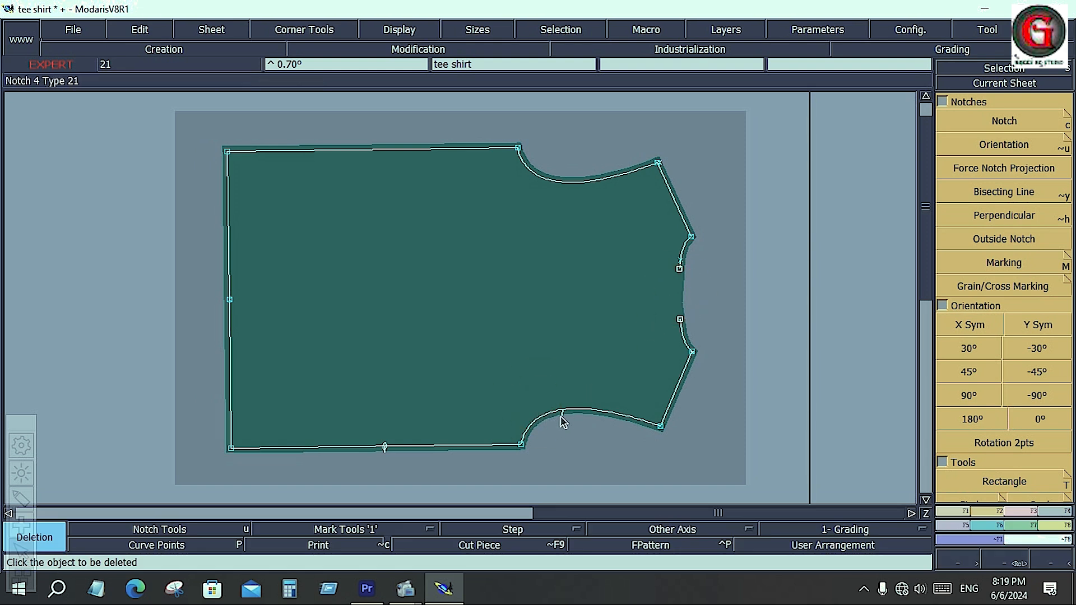
left_click(561, 416)
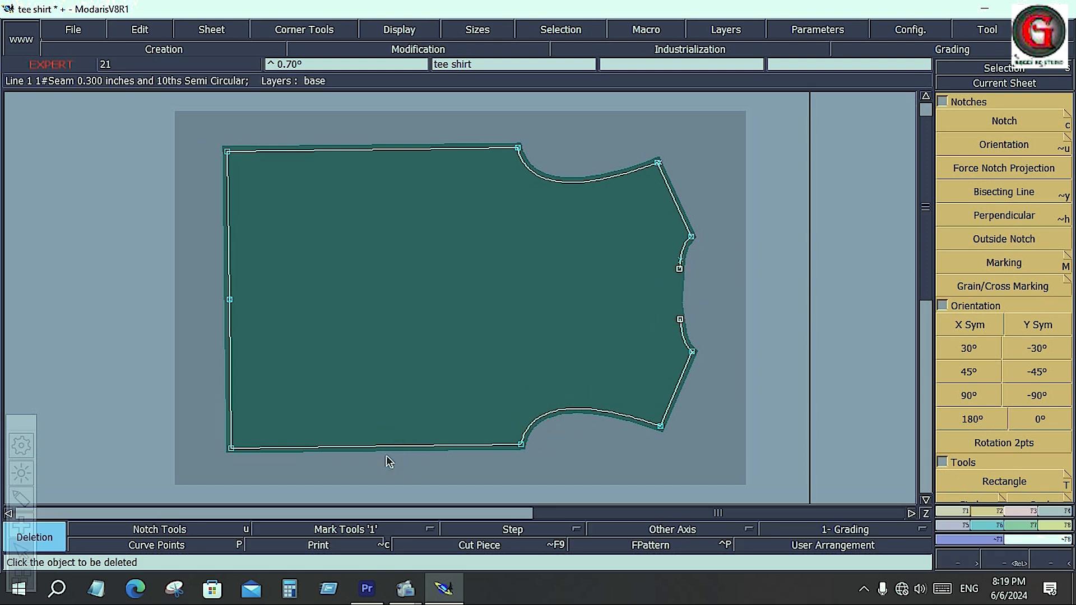
key("ctrl+s")
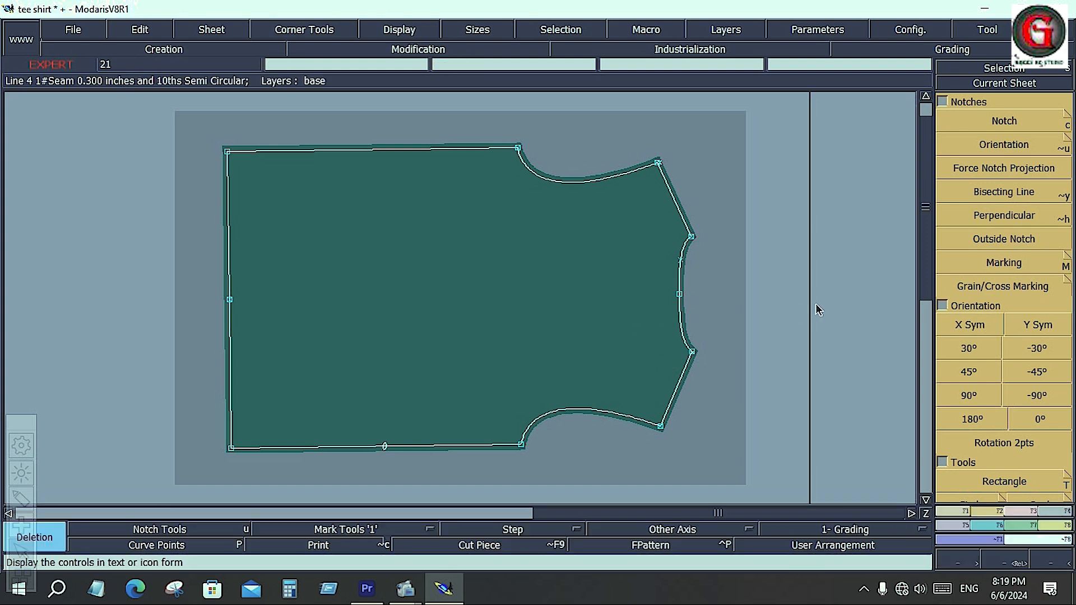
- Add type 21 notches at the centre of the hem and the centre of the neckline
left_click(998, 120)
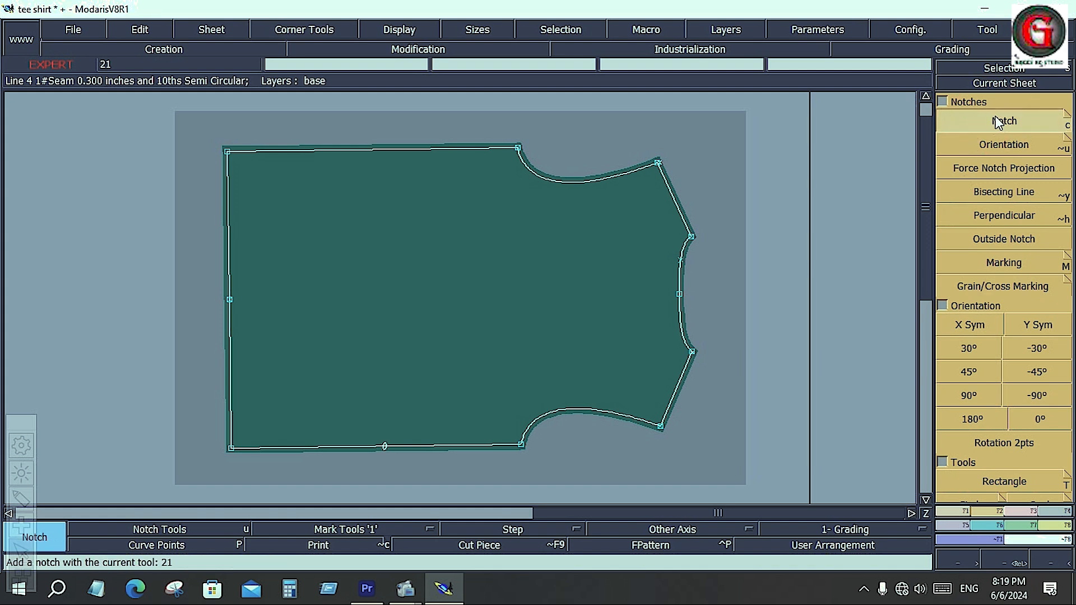
left_click(231, 301)
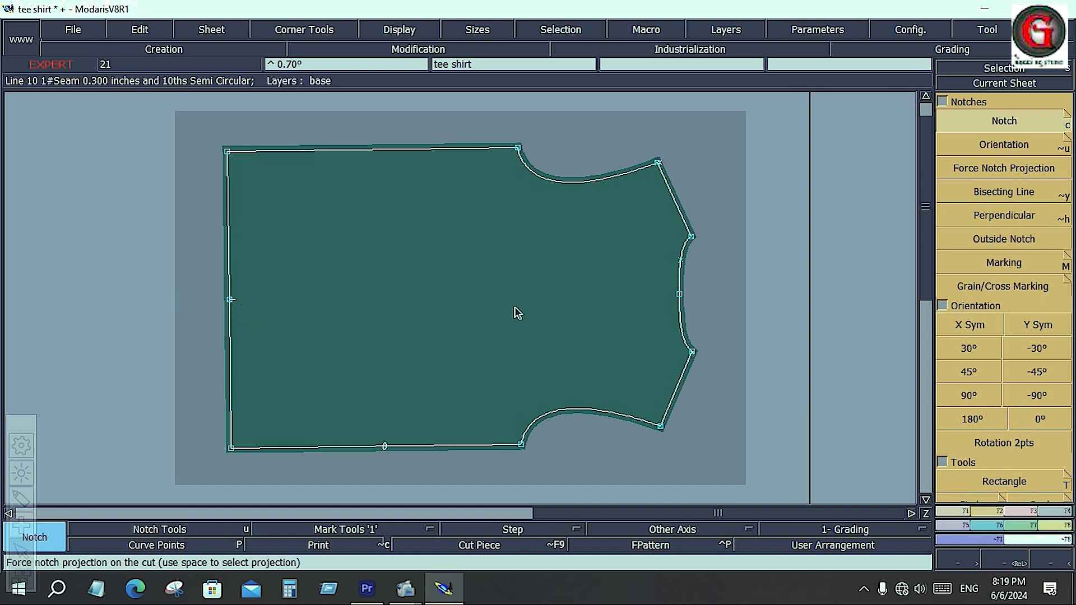
left_click(681, 294)
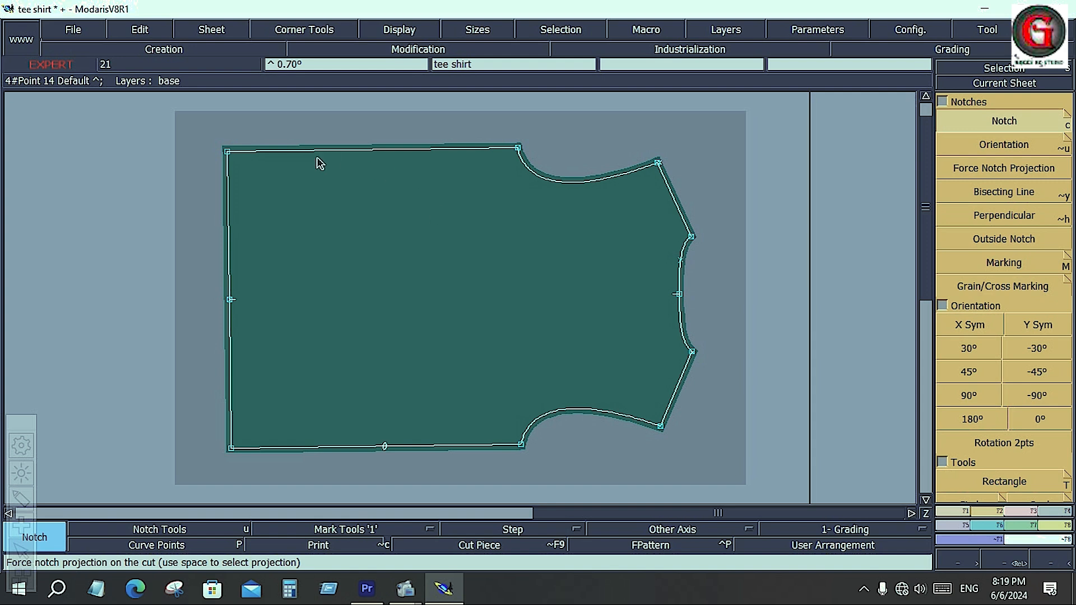
- Place a notch midway along the upper side seam, then insert its point into the line and undo the insertion
left_click(378, 151)
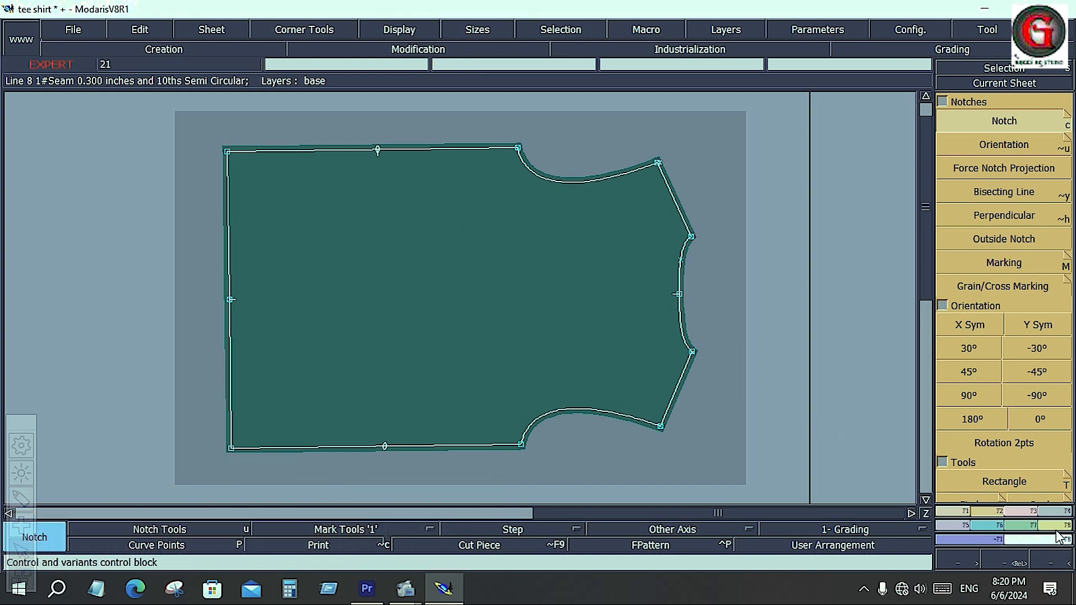
left_click(1023, 510)
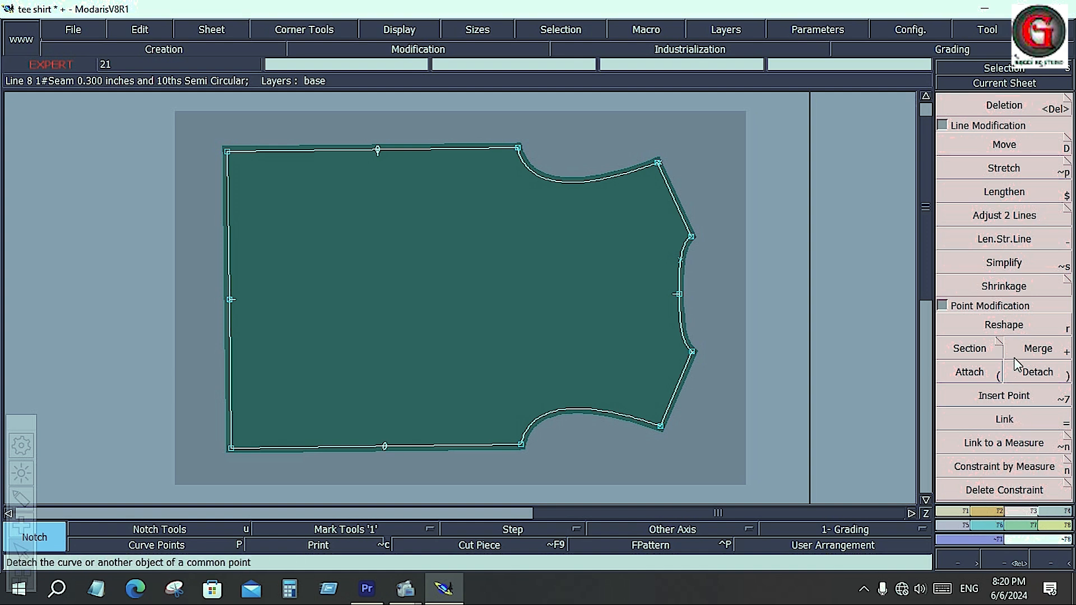
left_click(1012, 396)
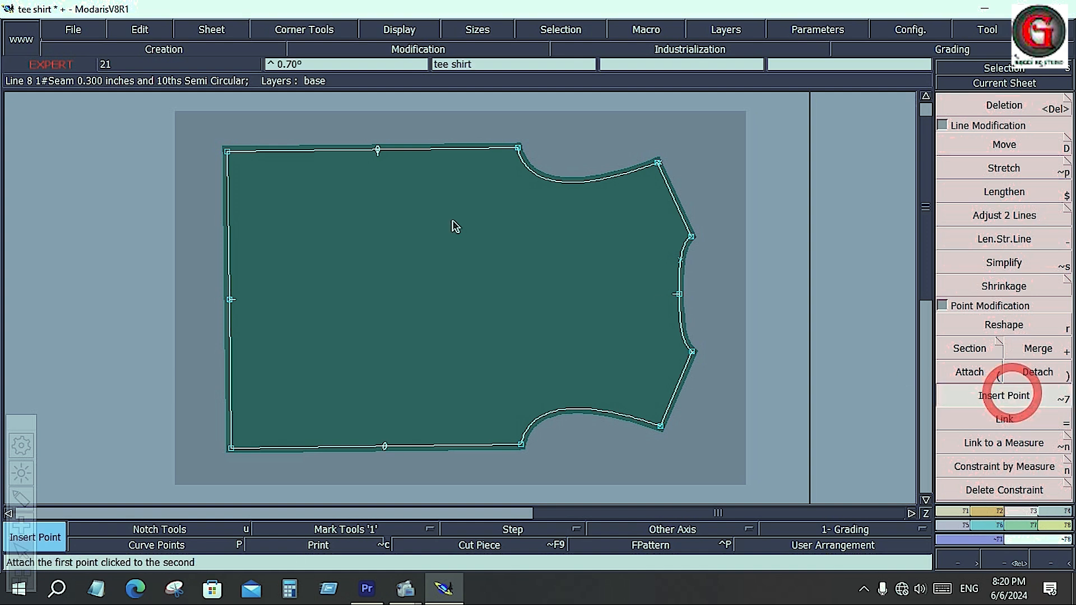
left_click(377, 150)
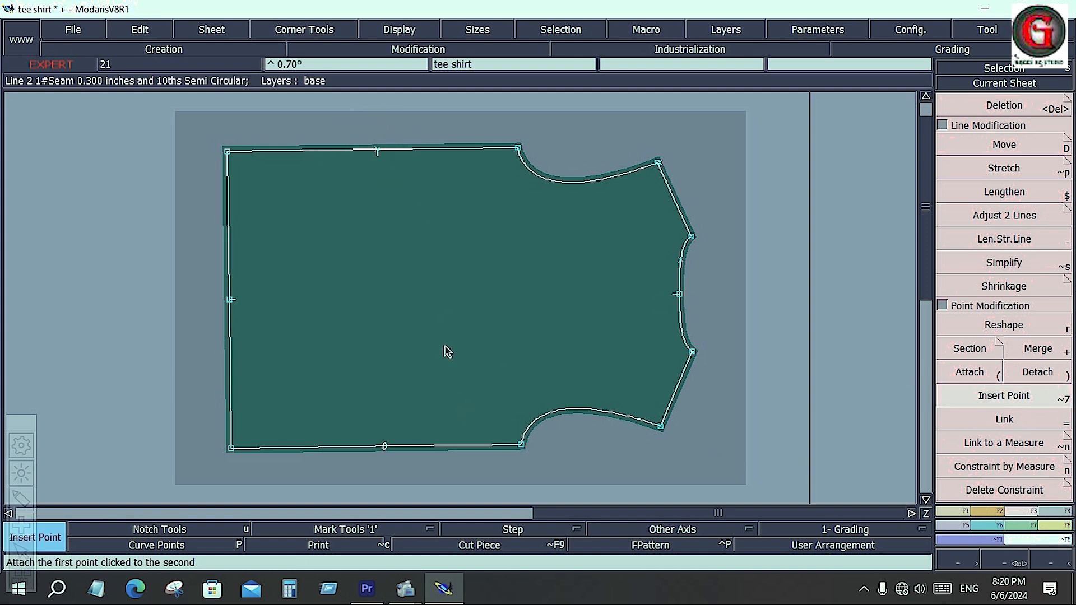
key("ctrl+z")
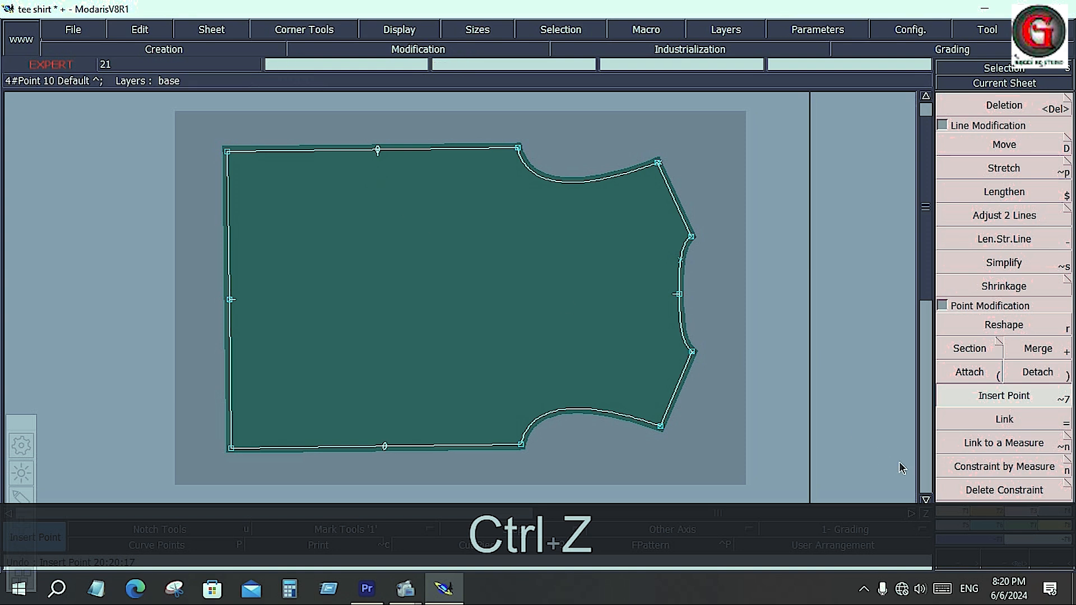
- Try to add a point on the upper side seam and turn on the display of curve points
left_click(1004, 326)
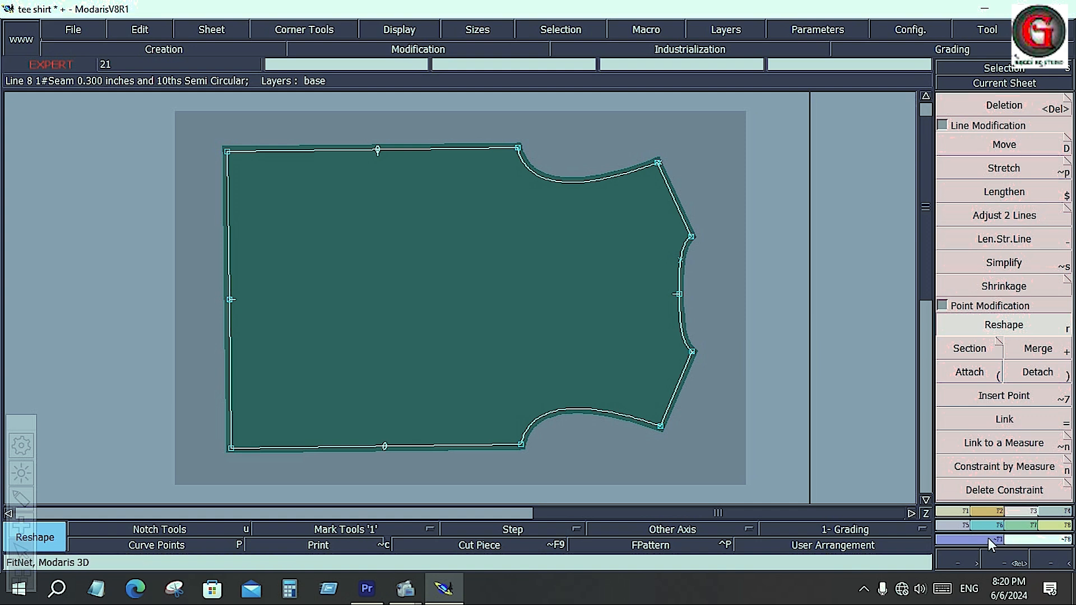
left_click(960, 512)
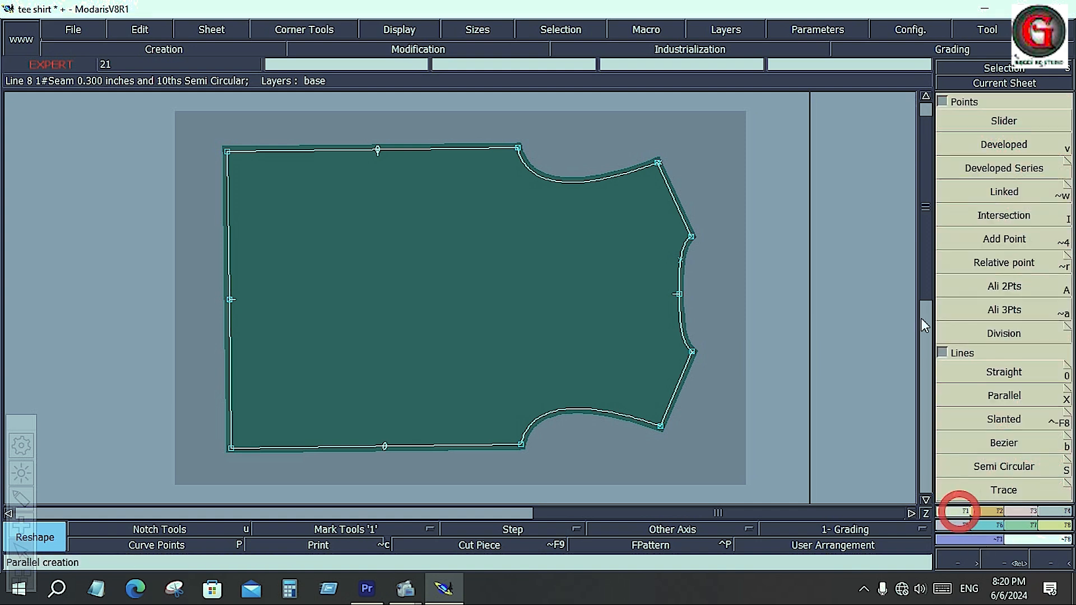
left_click(987, 241)
left_click(416, 149)
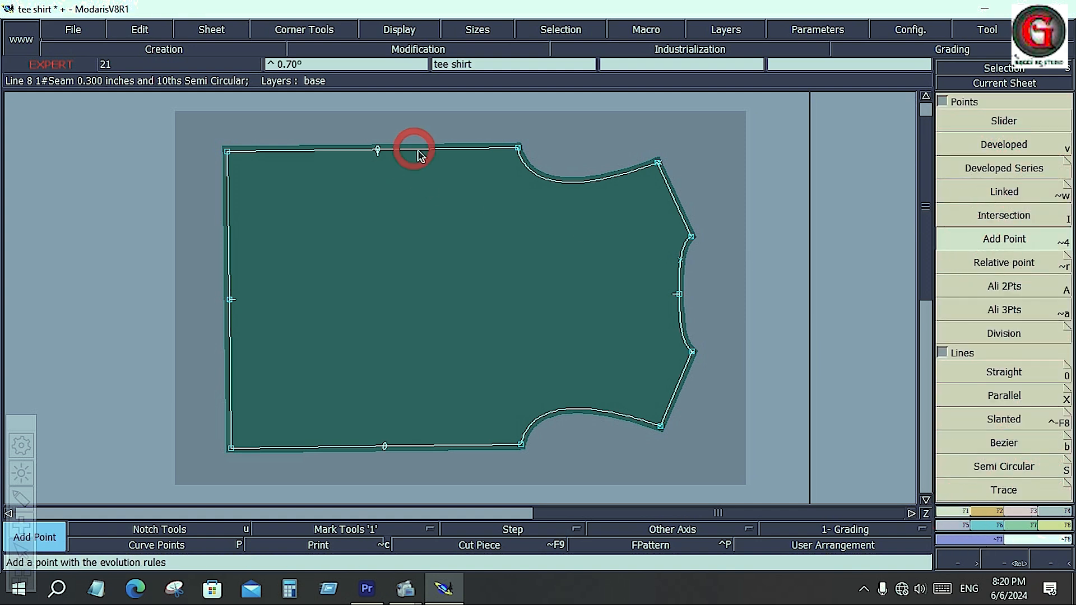
left_click(161, 546)
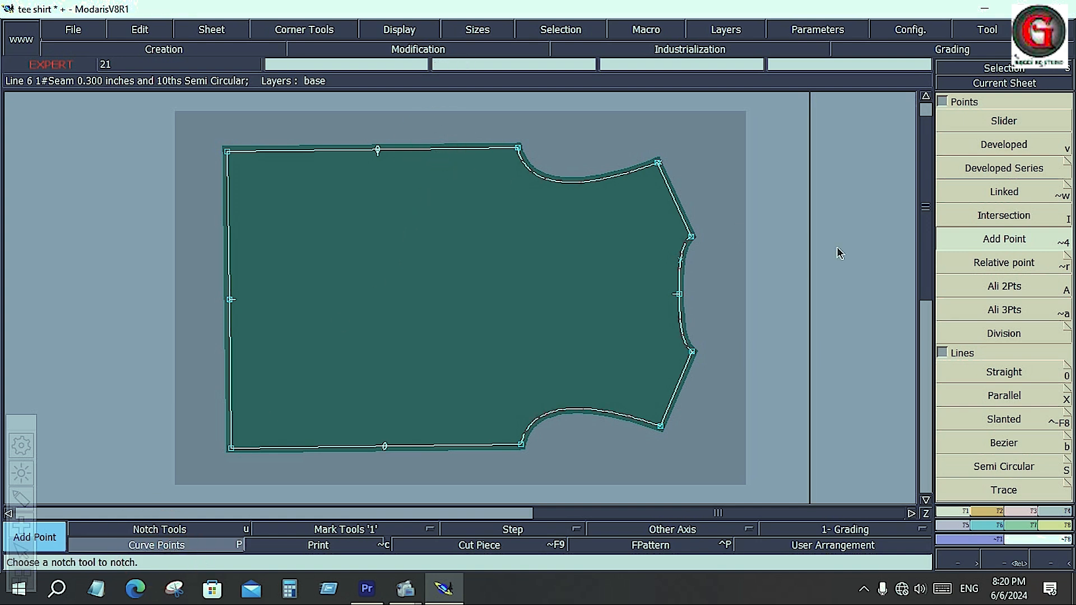
- Create a developed point on the upper side seam between the side notch and the armhole
left_click(1009, 401)
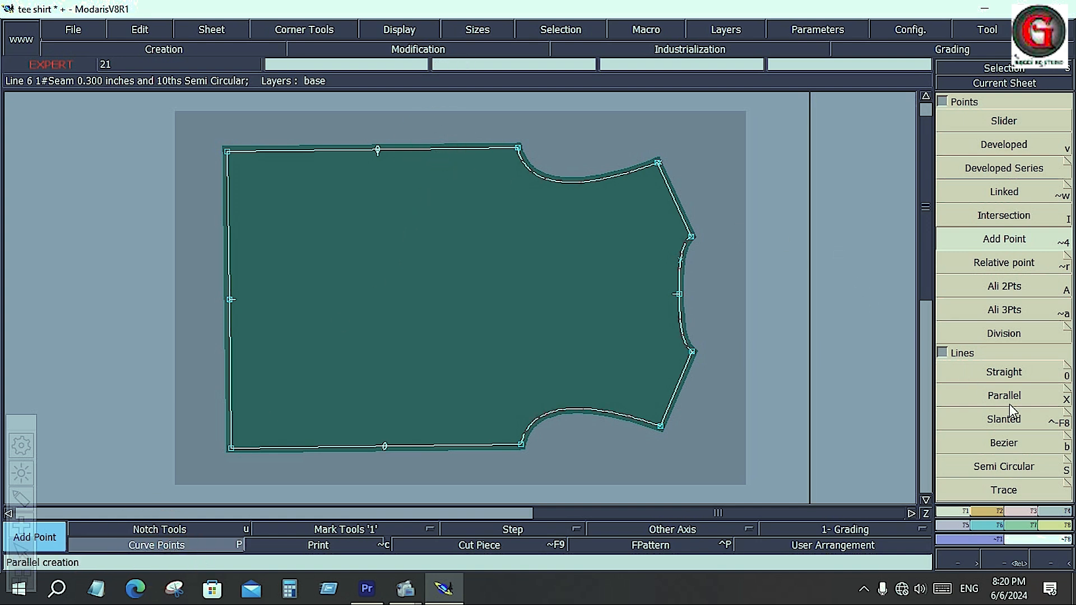
left_click(995, 147)
left_click(438, 149)
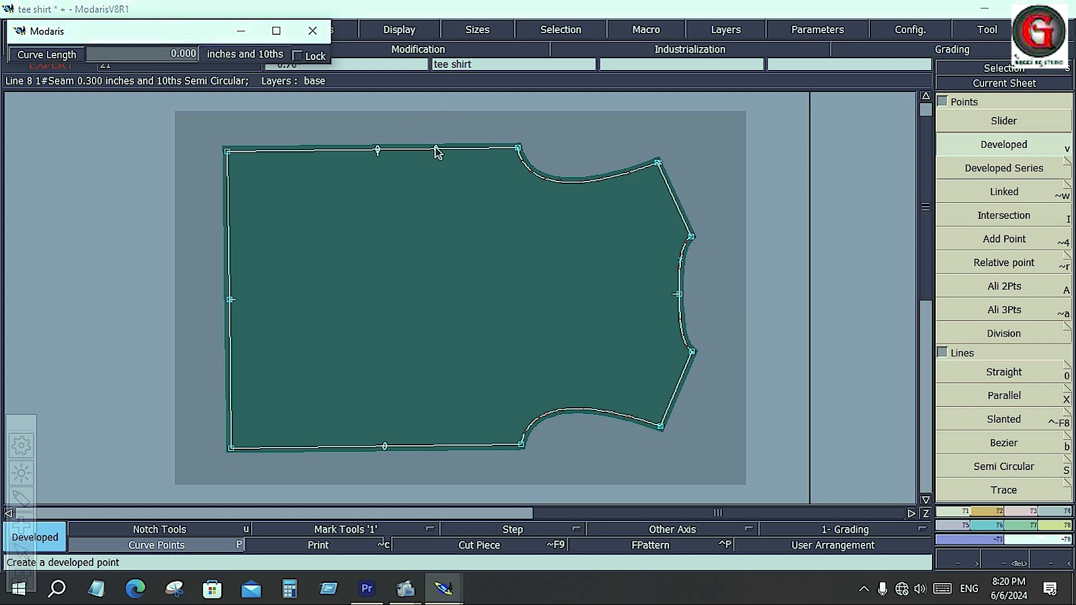
- Insert the developed point into the upper side seam line and try reshaping the seam by moving that point inward
left_click(1031, 513)
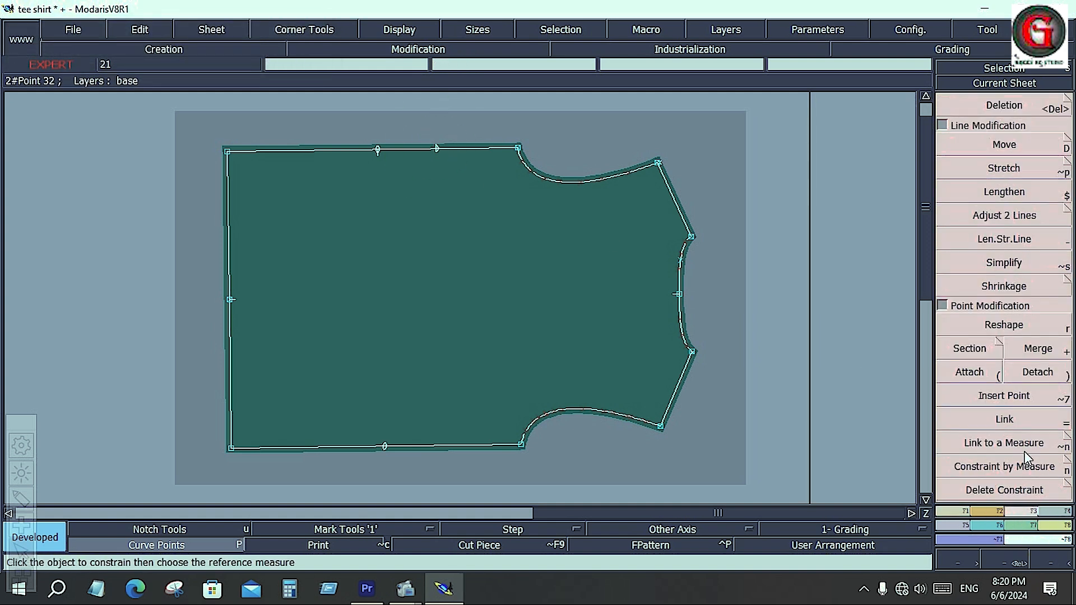
left_click(1019, 395)
left_click(437, 148)
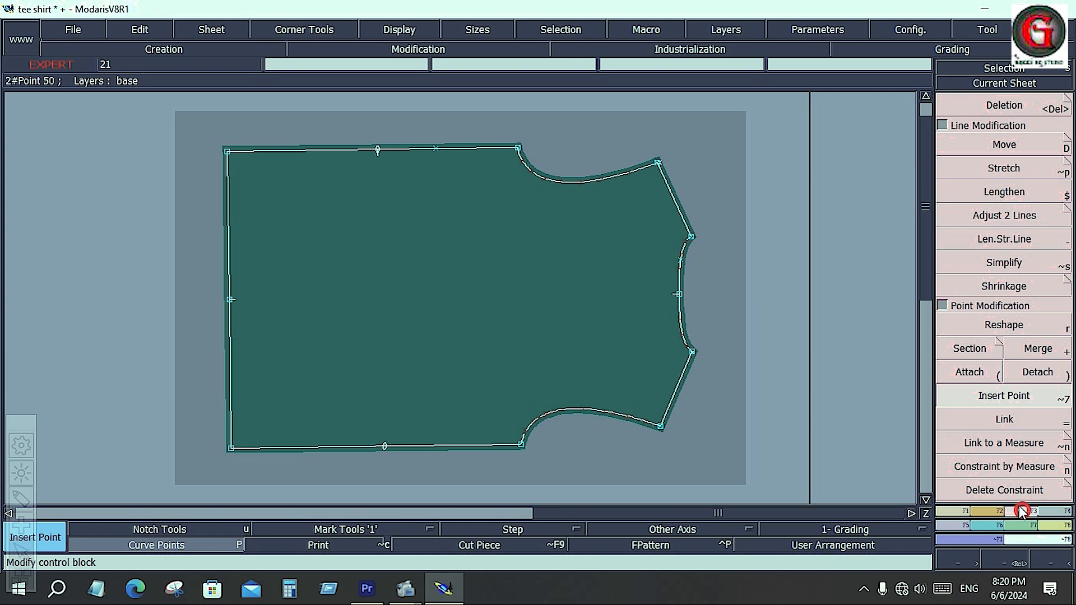
left_click(995, 327)
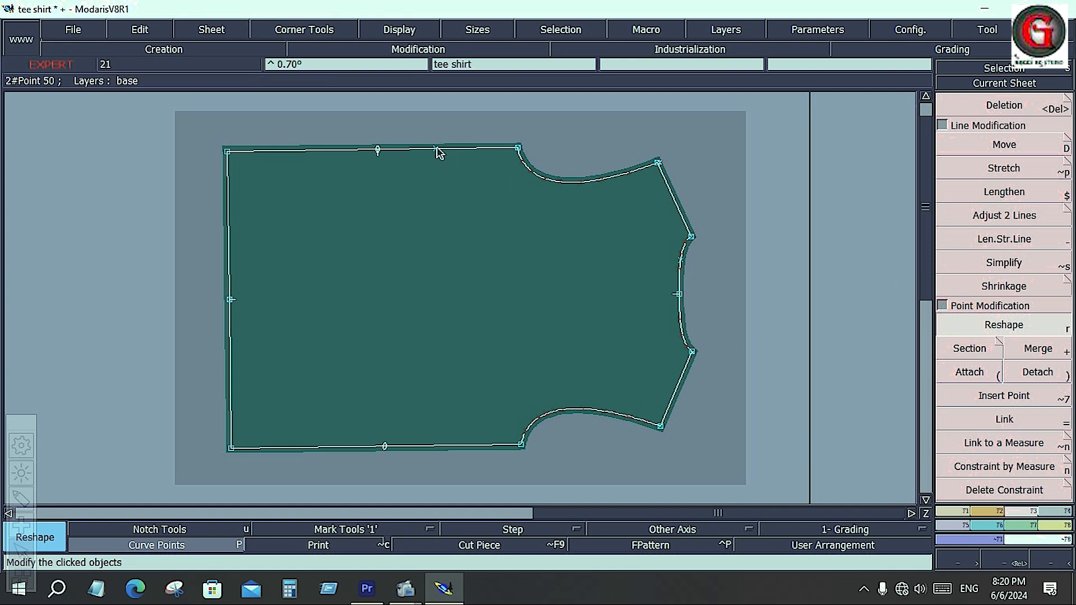
left_click_drag(438, 153, 430, 221)
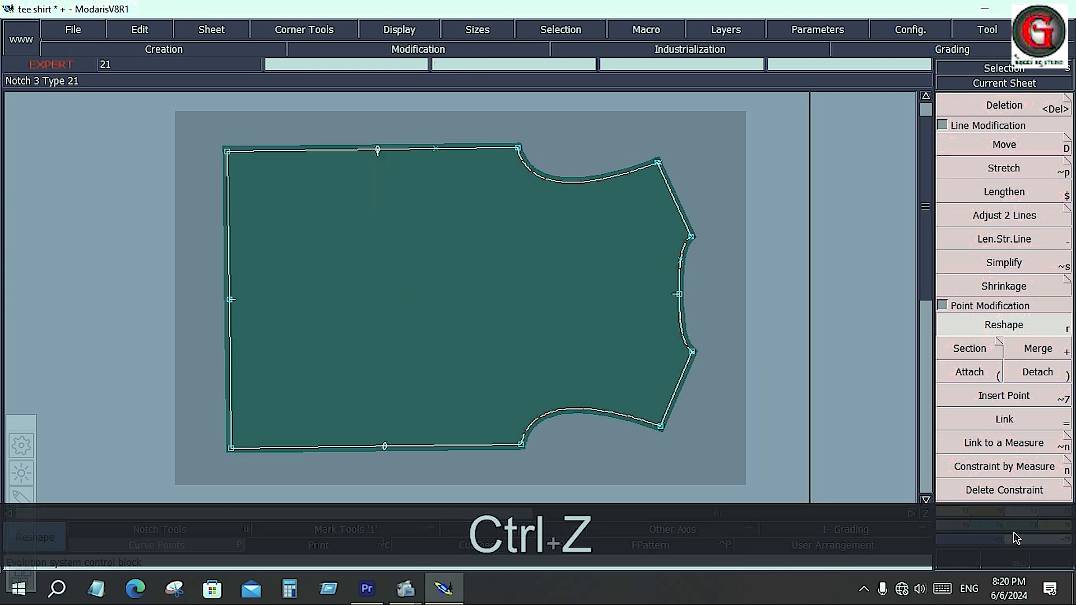
- Insert the side notch's point into the upper side seam and reshape the seam inward at the neighbouring inserted point
left_click(1006, 465)
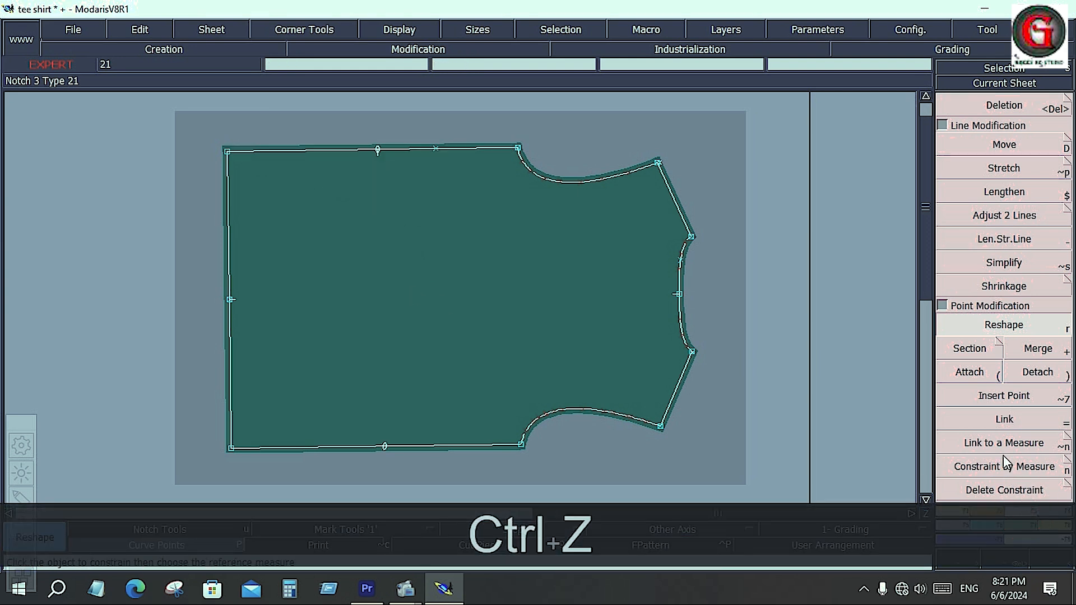
left_click(1004, 395)
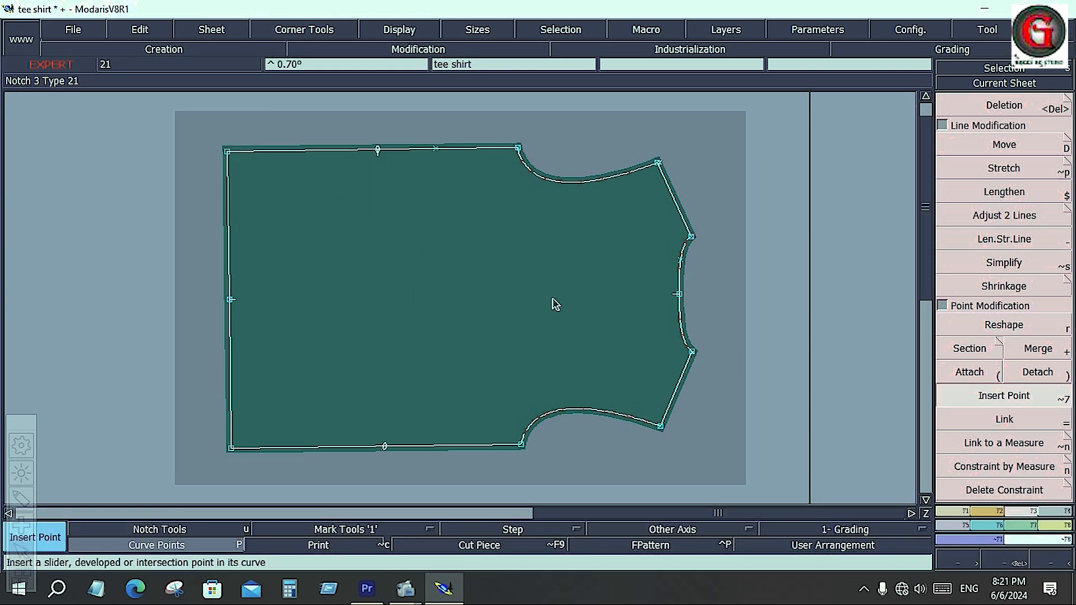
left_click(378, 149)
left_click(1004, 325)
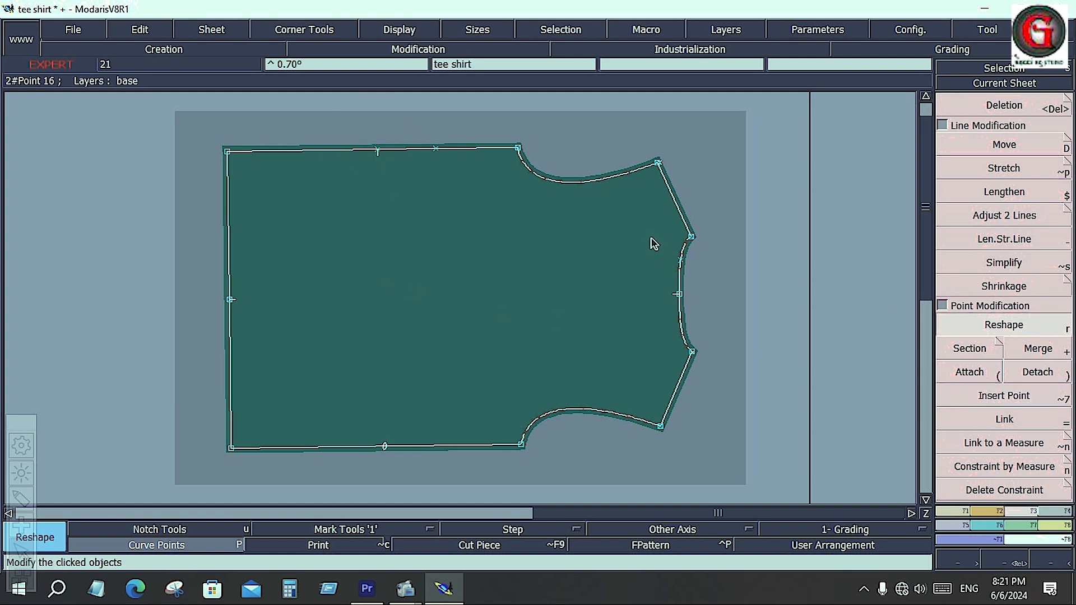
left_click(436, 148)
left_click(438, 177)
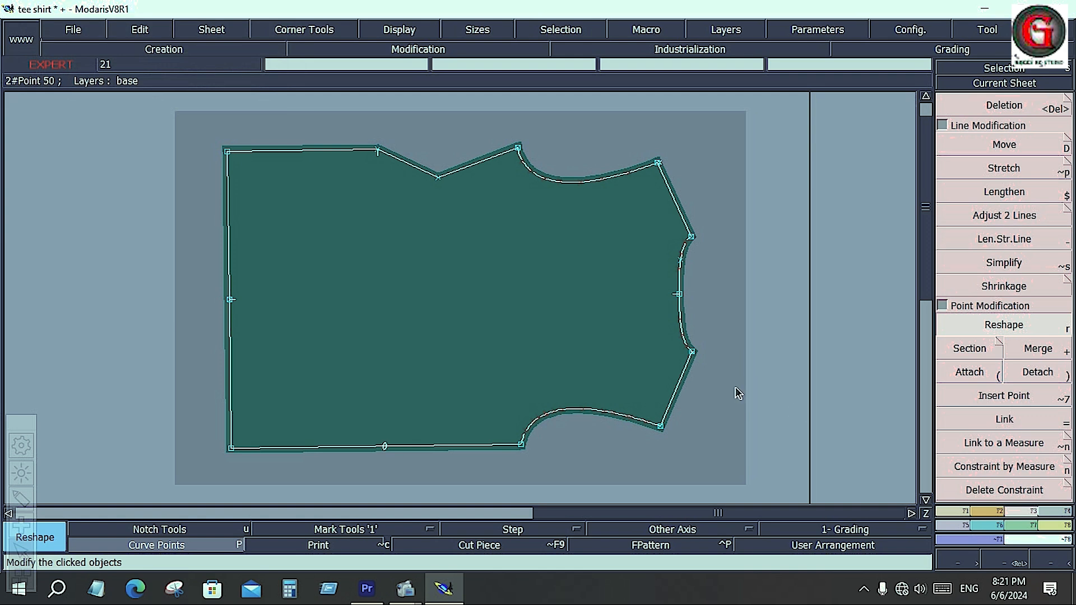
- Undo the reshape, the inserted points and the notch on the upper side seam
key("ctrl+z")
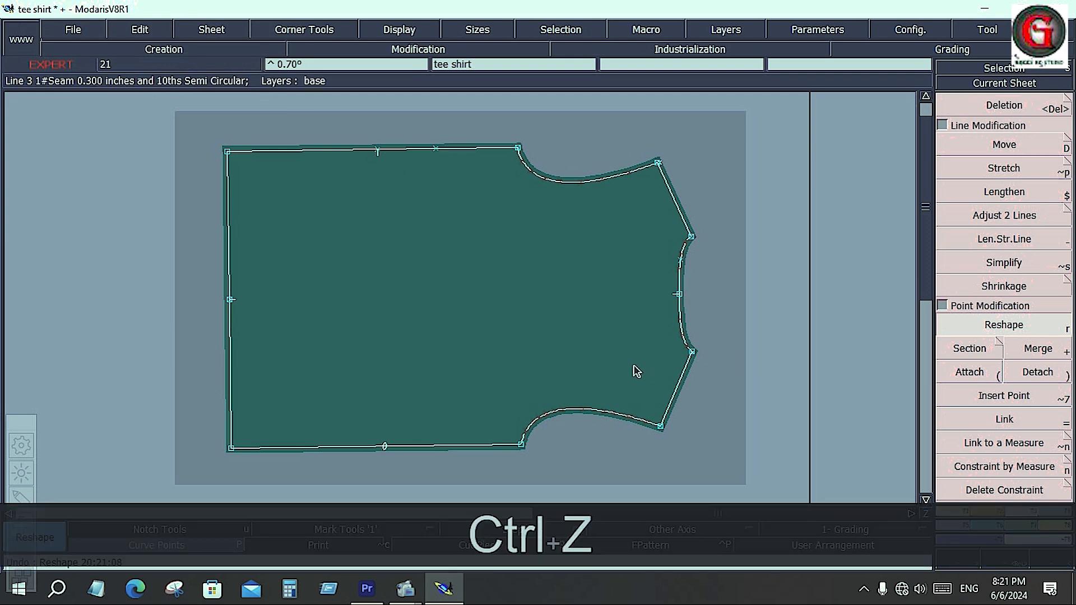
key("ctrl+z")
key("ctrl+z")
key("ctrl+z")
key("ctrl+z")
key("ctrl+z")
key("ctrl+z")
key("ctrl+z")
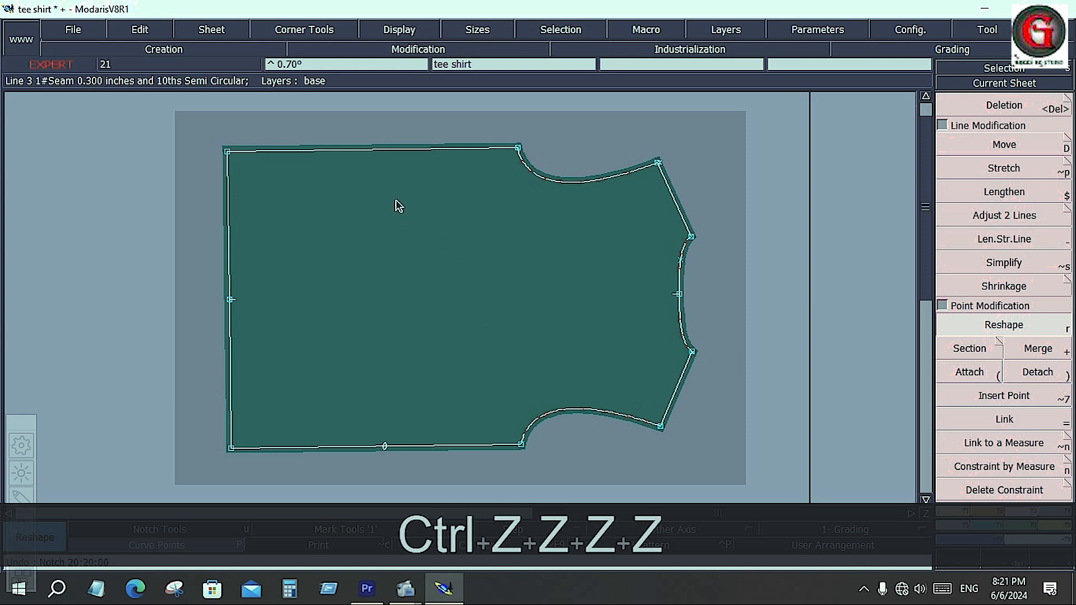
- Create a developed point on the upper side seam at a curve length of -8 inches from the hem corner
left_click(960, 515)
left_click(1007, 143)
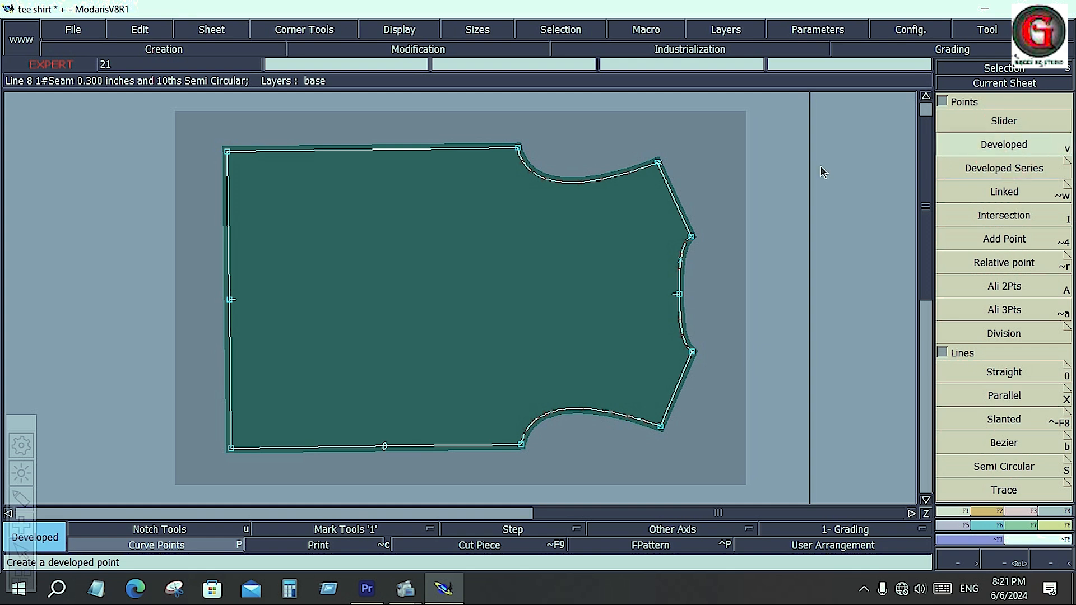
left_click(227, 152)
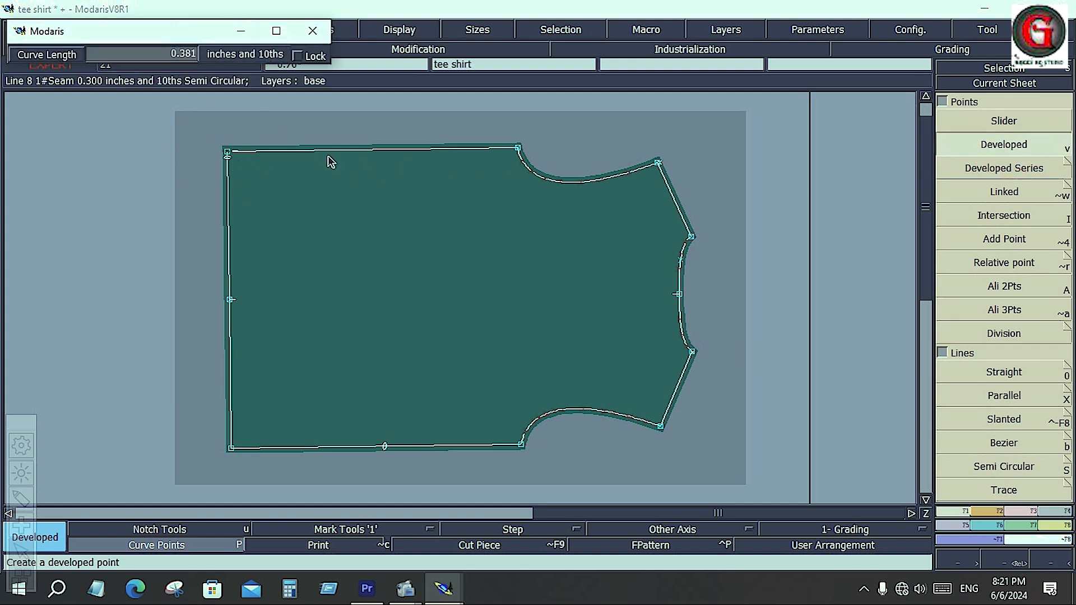
key("space")
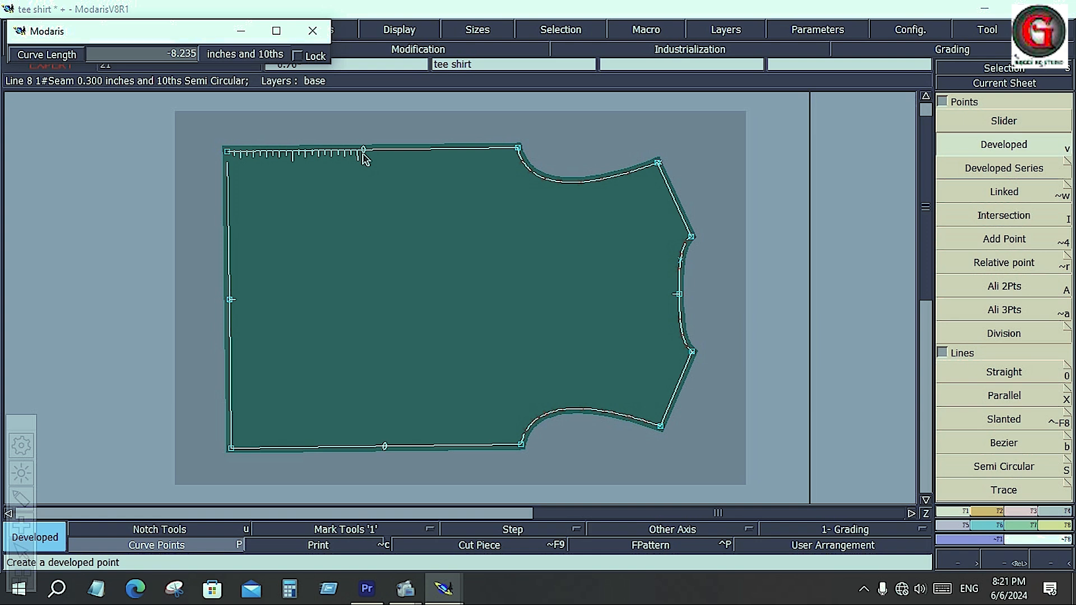
key("Down")
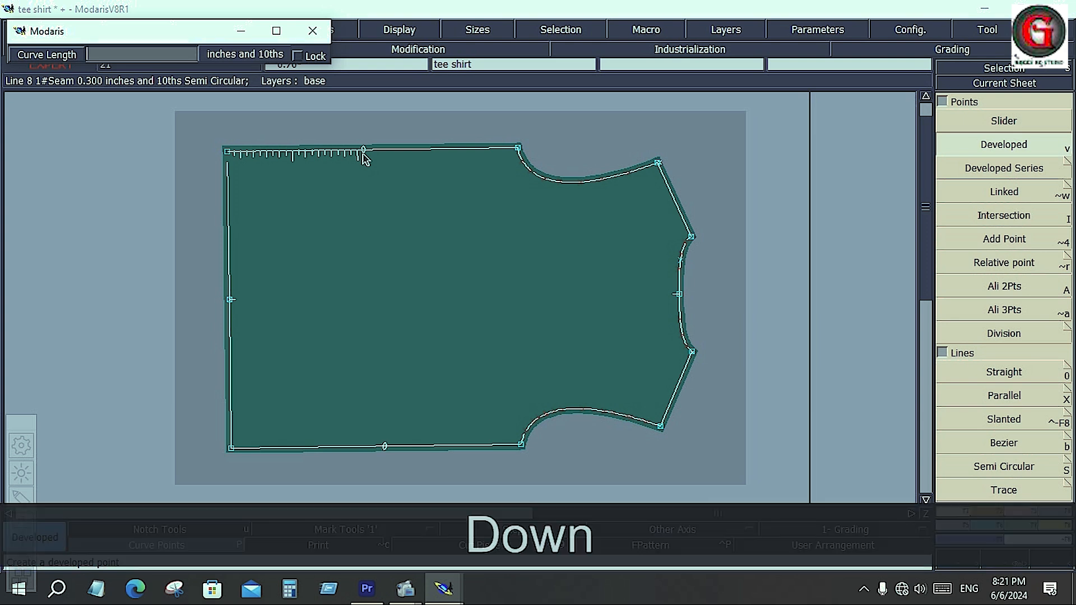
type("-8")
key("Return")
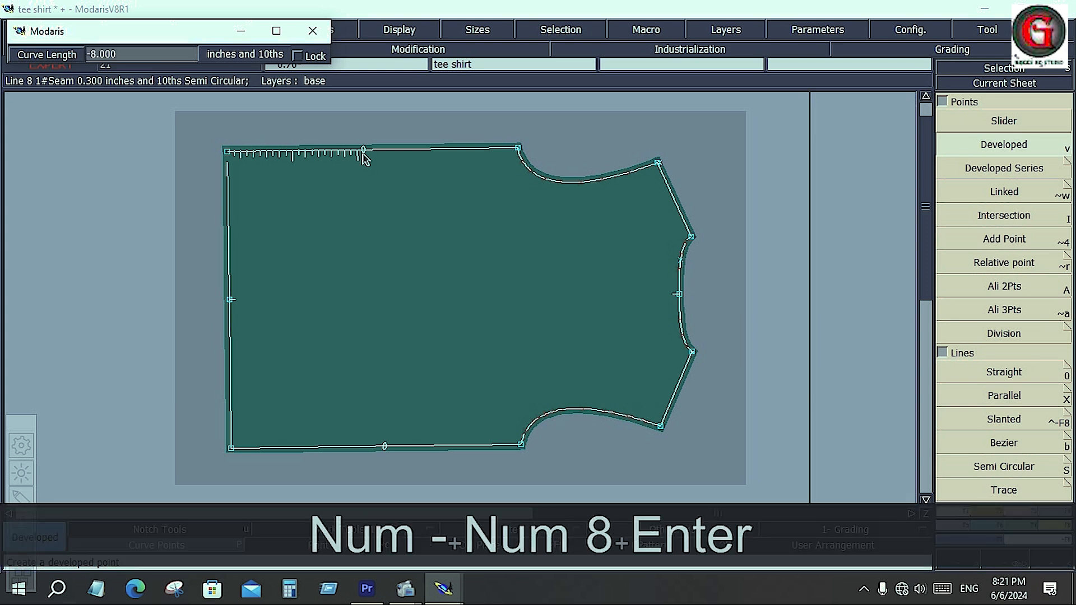
left_click(364, 215)
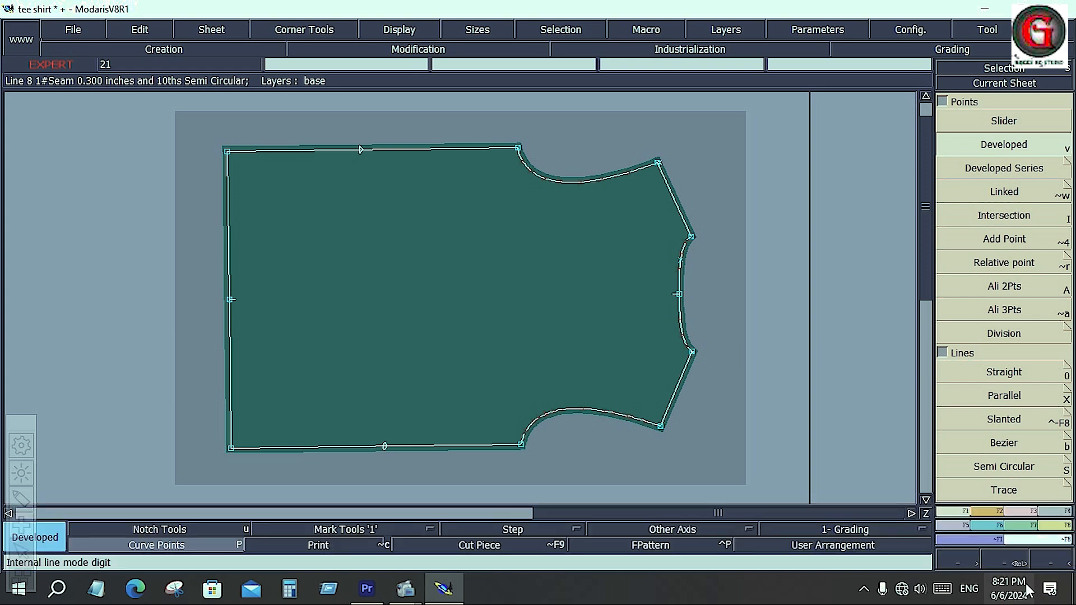
- Insert the developed point into the upper side seam line and place a notch on it
left_click(1026, 510)
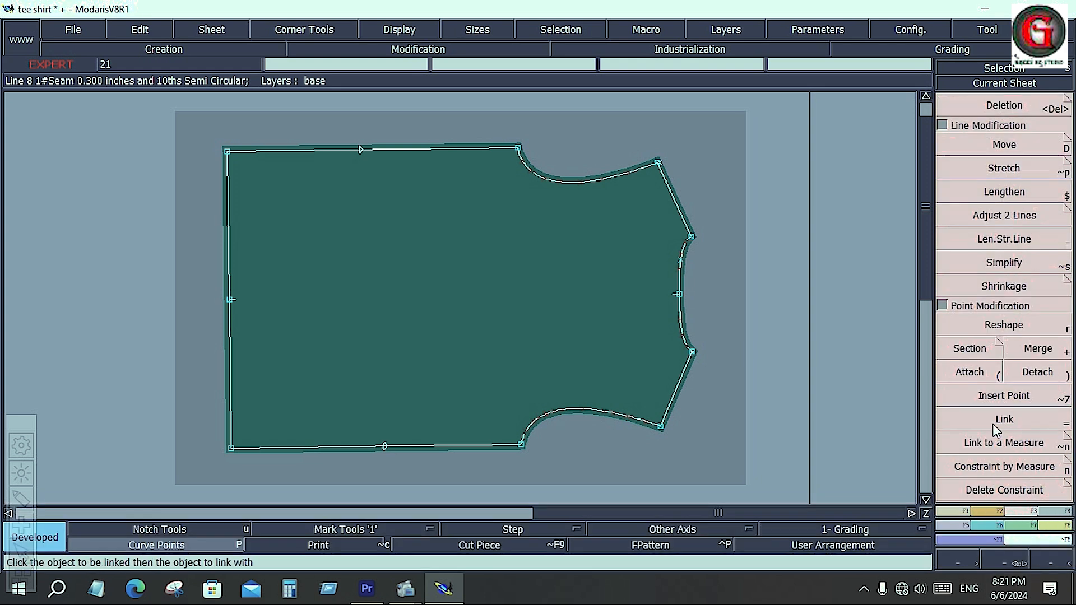
left_click(1004, 396)
left_click(358, 152)
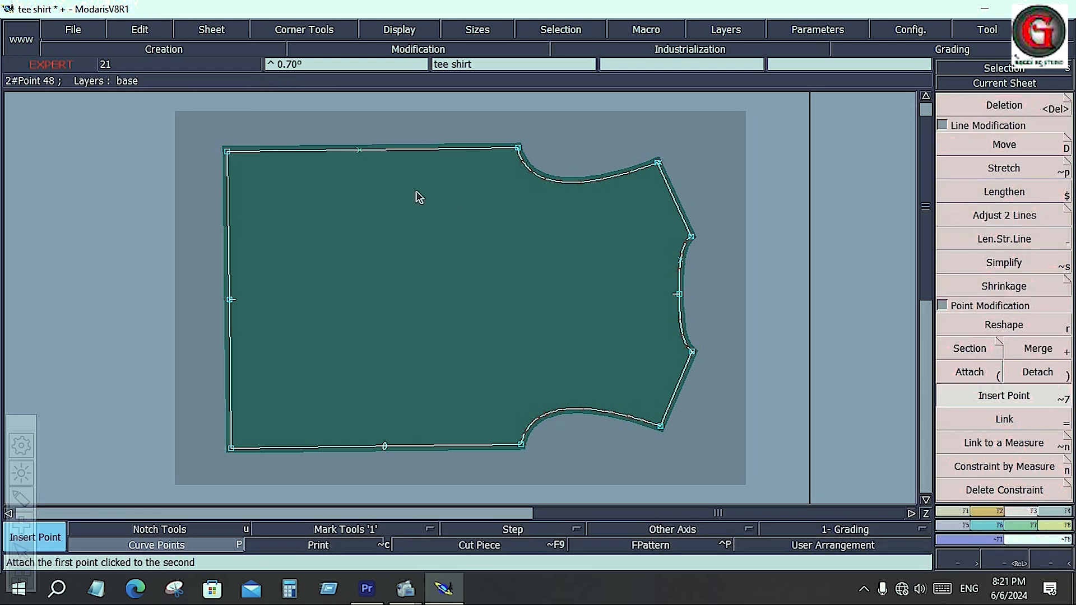
left_click(991, 511)
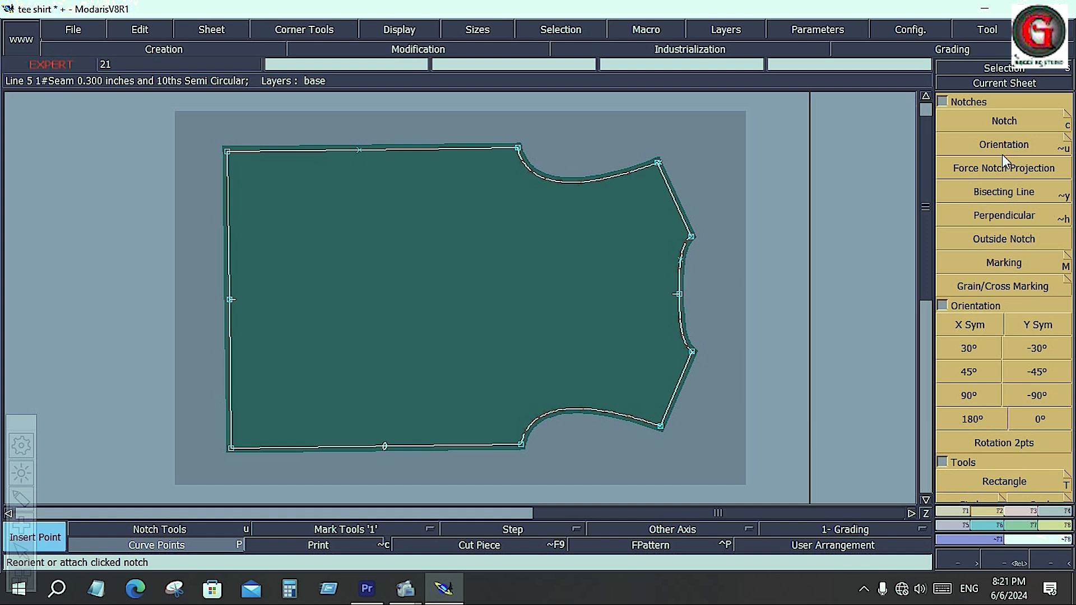
left_click(1006, 122)
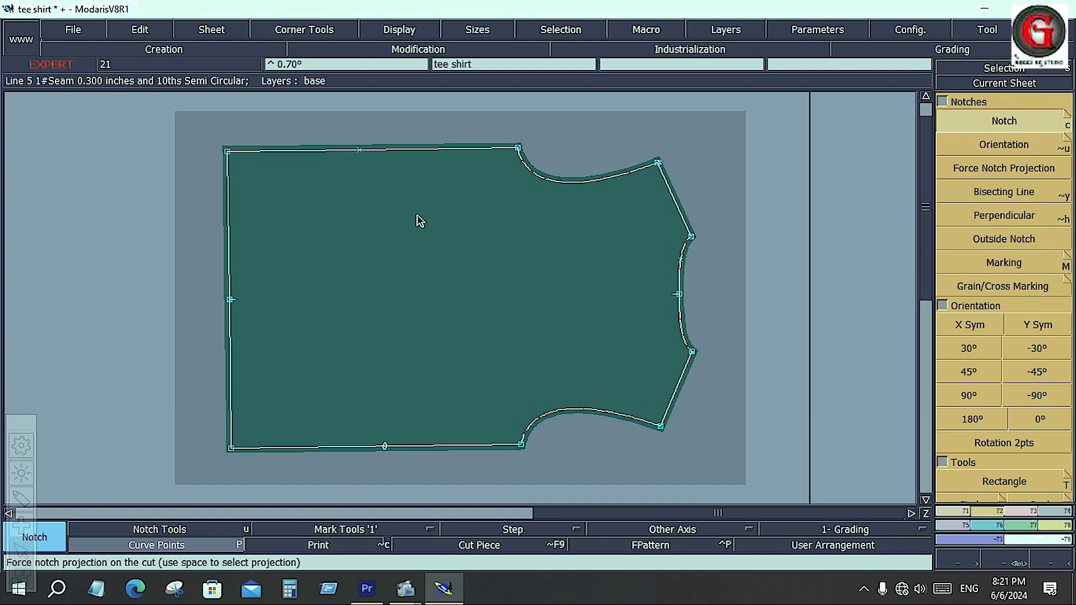
left_click(359, 151)
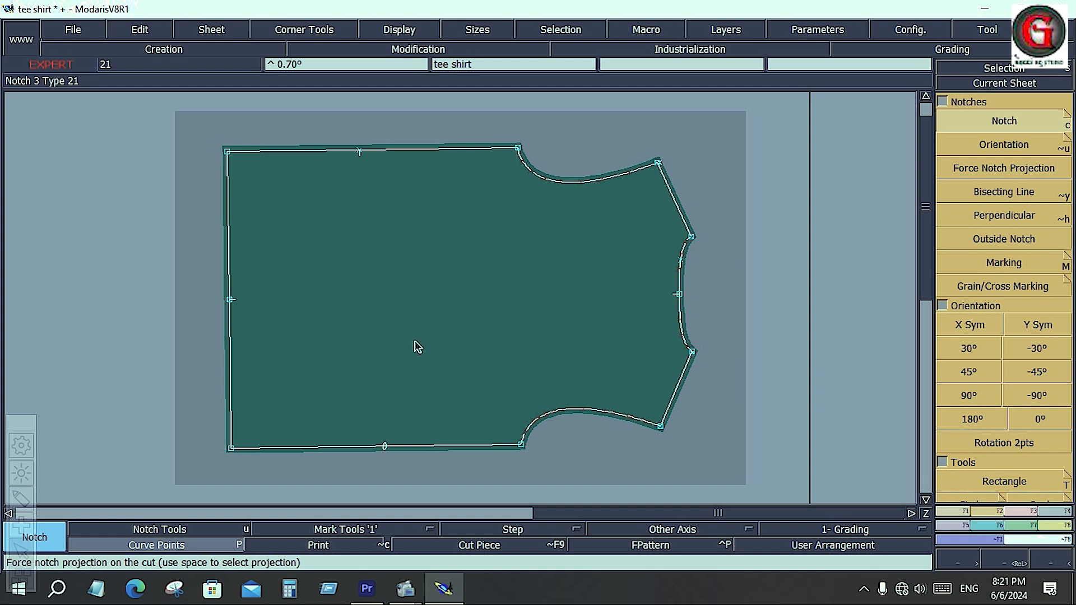
- Place three free notches along the upper side seam and two along the lower side seam
left_click(976, 516)
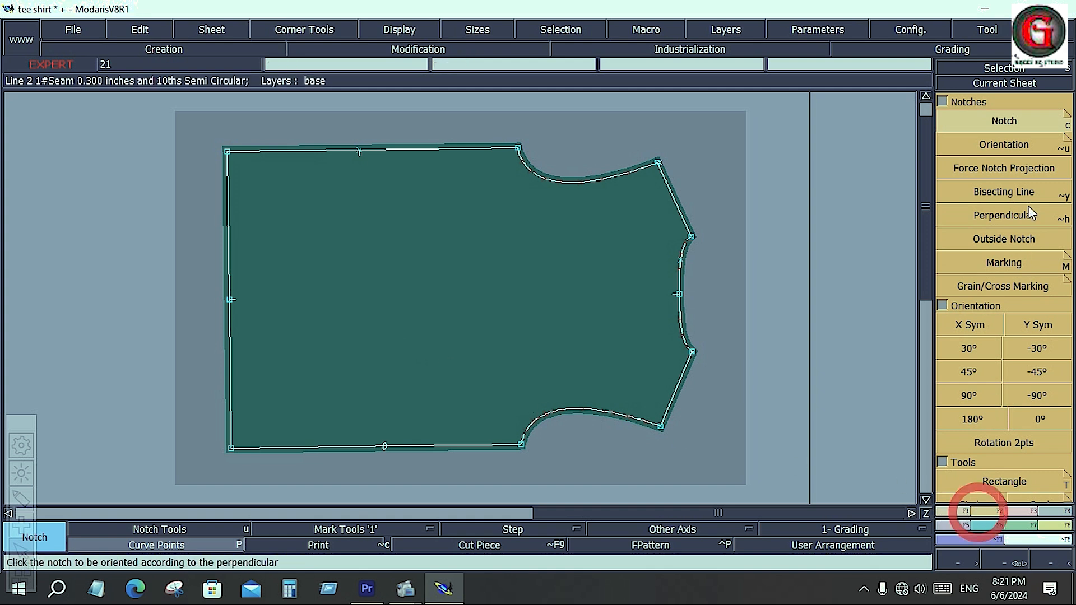
left_click(1031, 122)
left_click(319, 152)
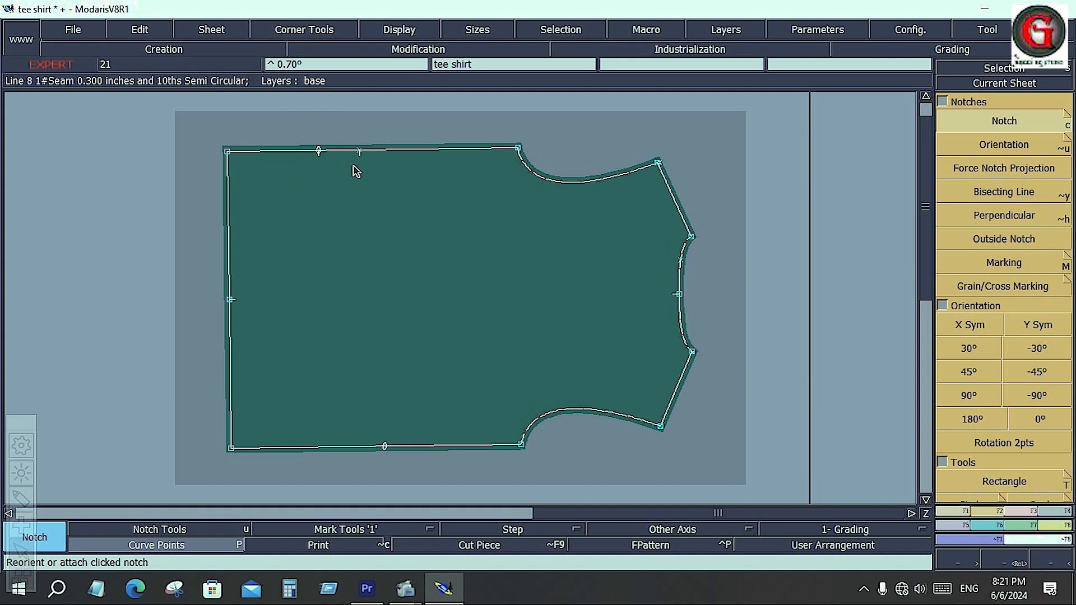
left_click(426, 149)
left_click(477, 150)
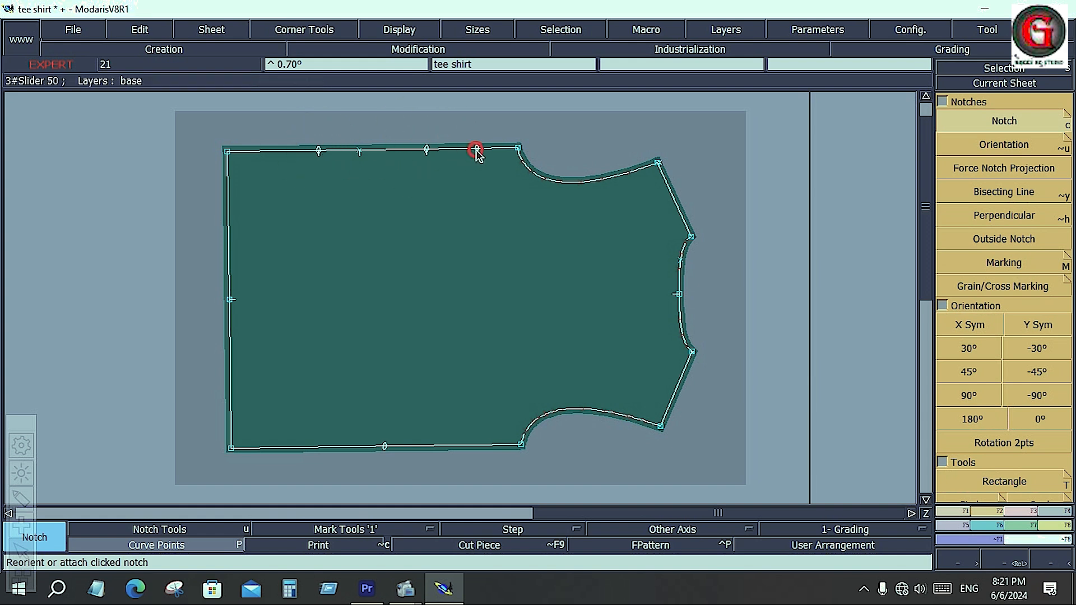
left_click(433, 446)
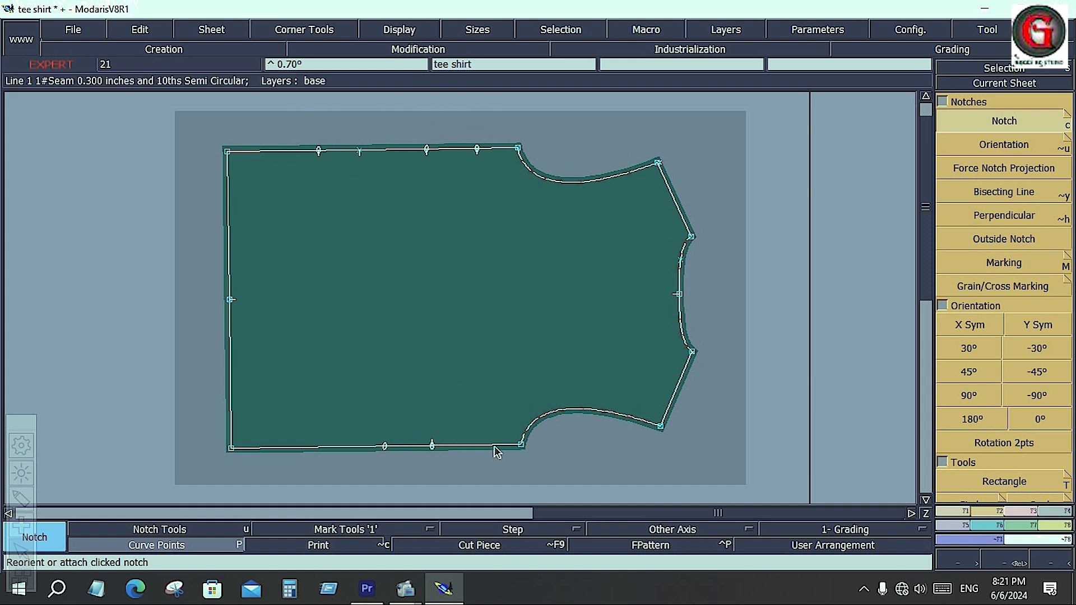
left_click(495, 445)
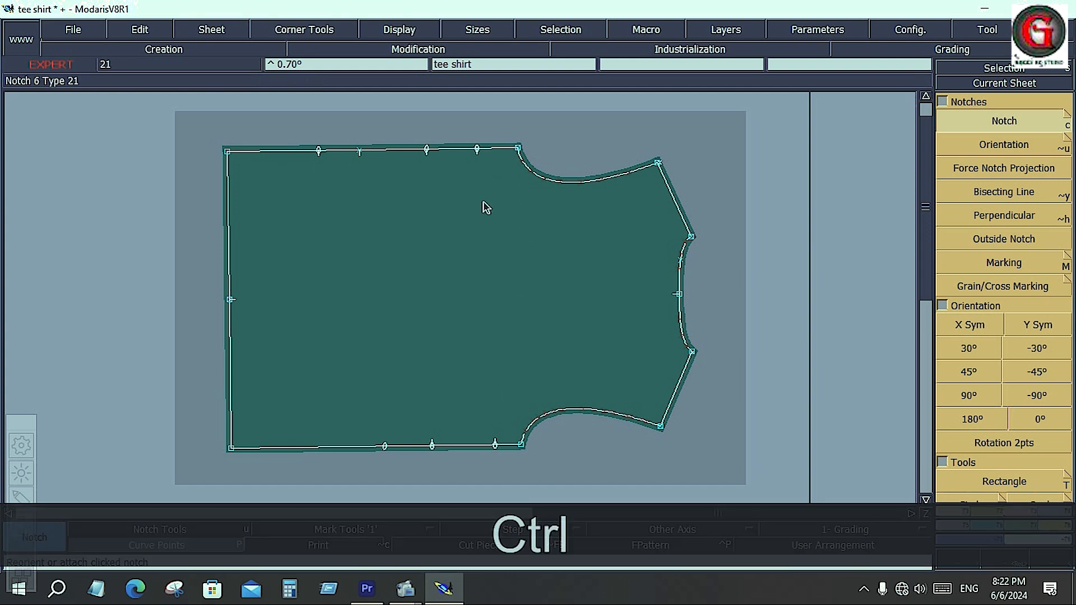
- Undo the five free notches on the two side seams, keeping the notch on the inserted point
key("ctrl+z")
key("ctrl+z")
key("ctrl+z")
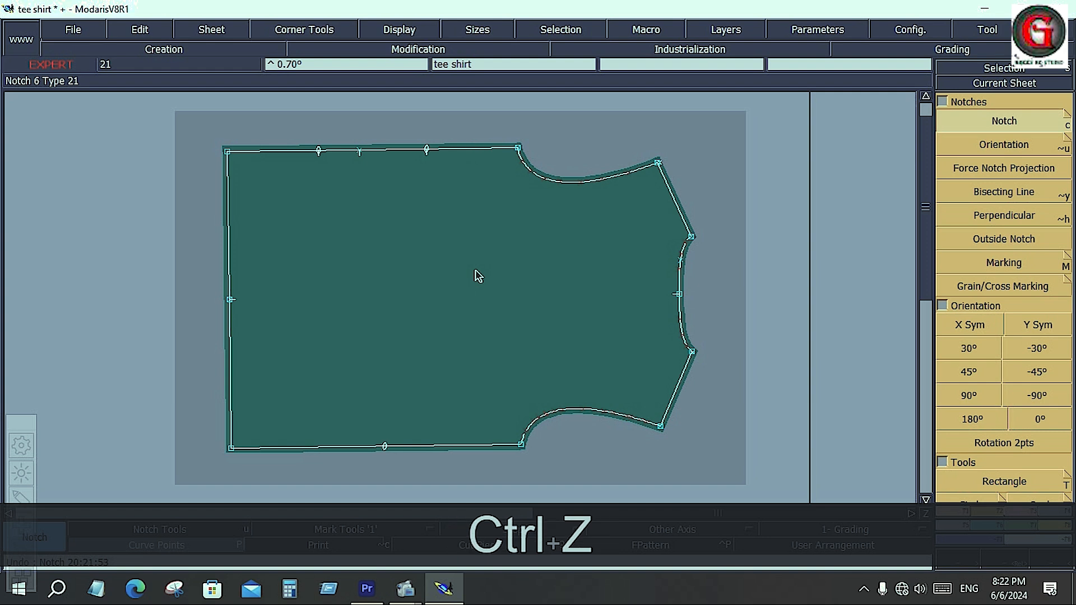
key("ctrl+z")
key("ctrl+z")
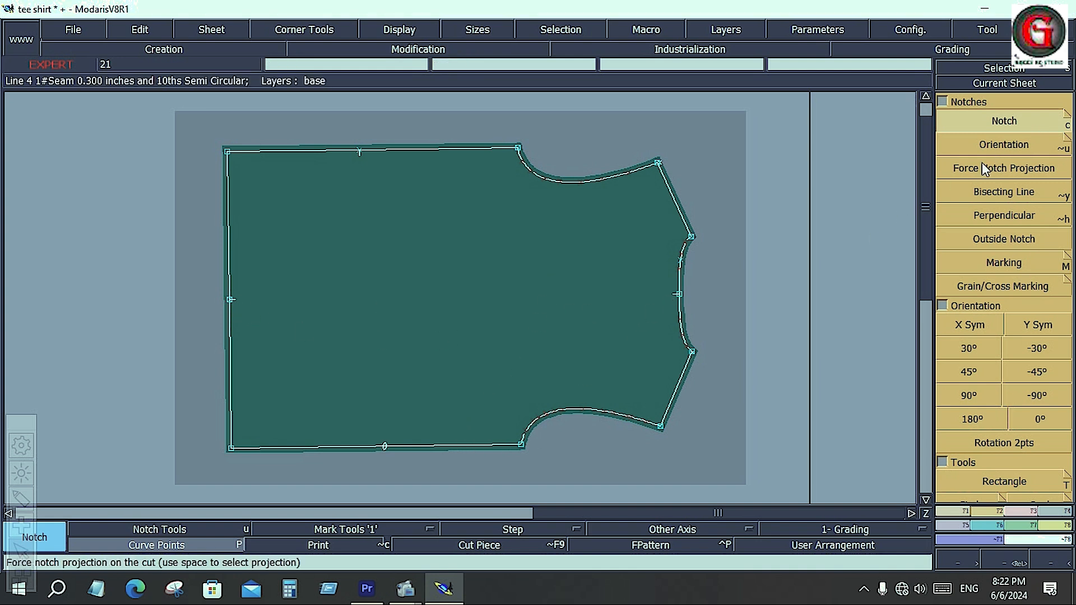
- Delete the notch at the neckline's centre point and place a new notch on that same point
key("Delete")
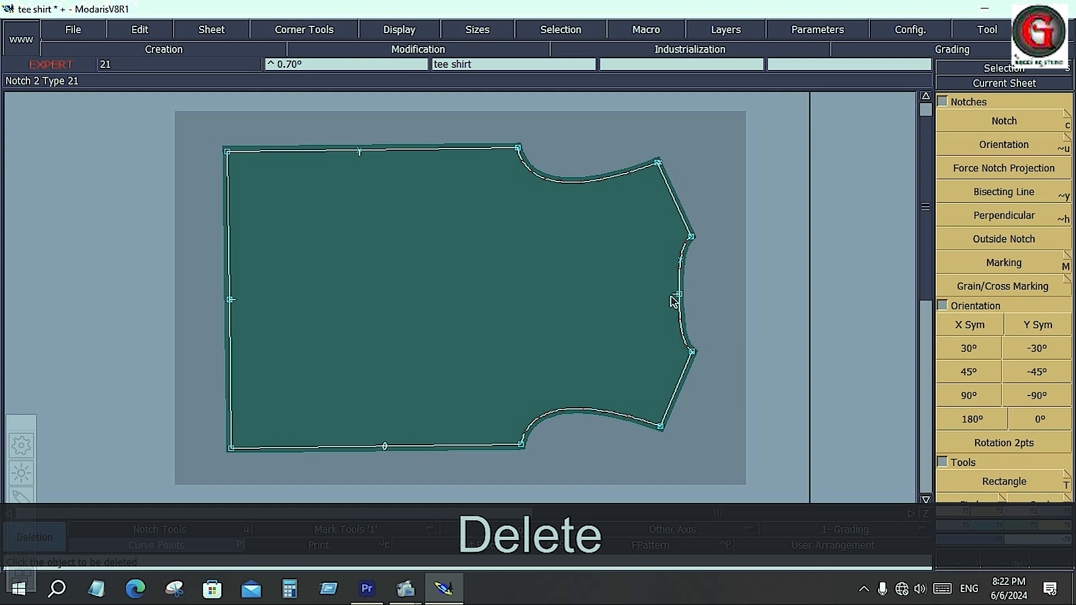
left_click(1009, 122)
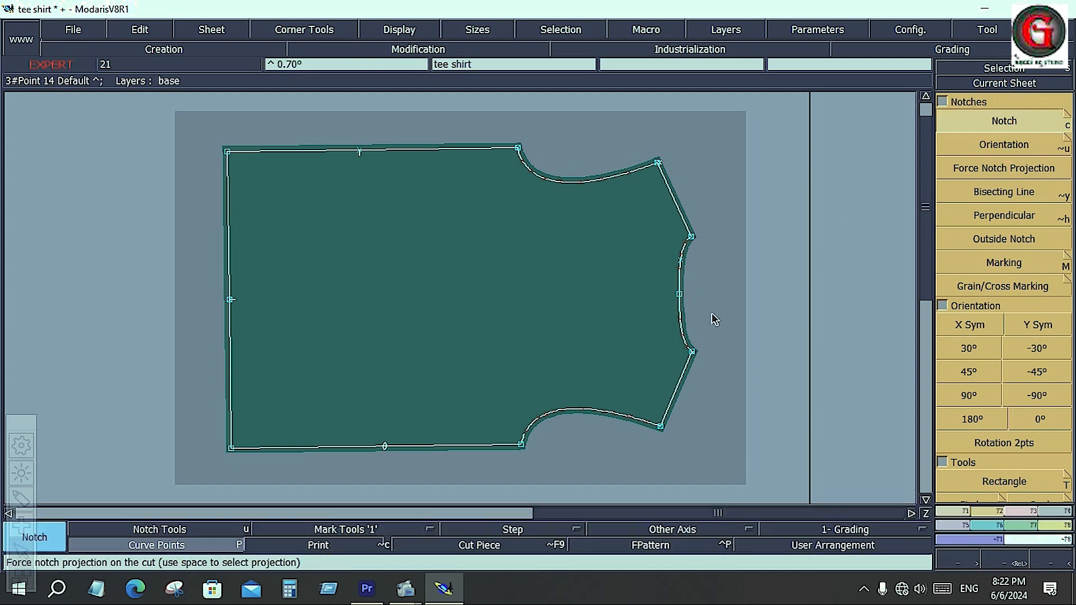
left_click(679, 294)
- Place a notch on the neckline curve beside the existing point above the centre notch, and another notch at that point
left_click(683, 264)
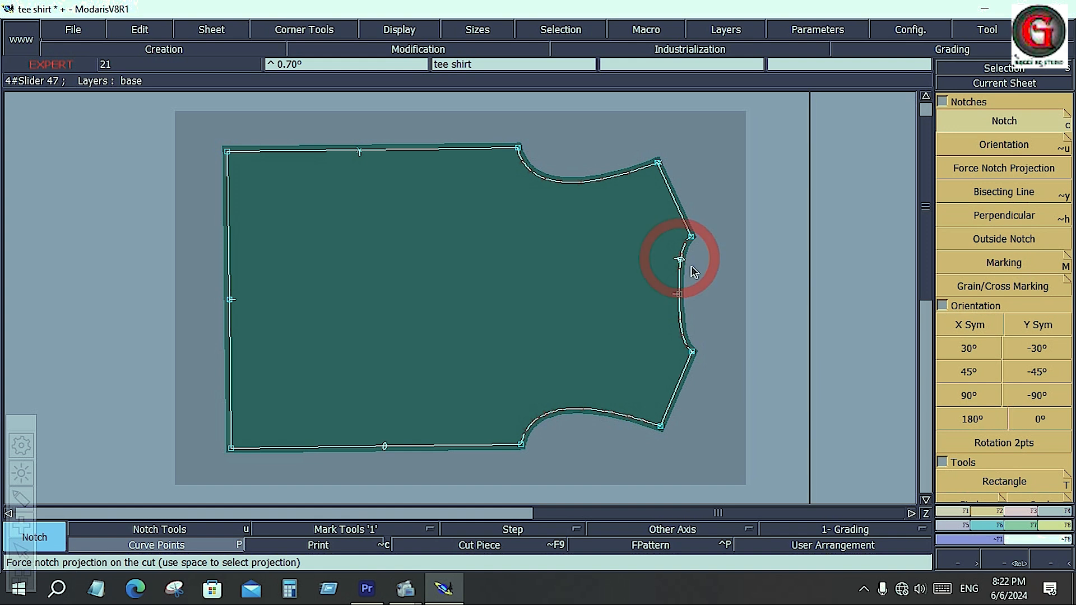
scroll(748, 305, "up", 3)
scroll(649, 247, "up", 3)
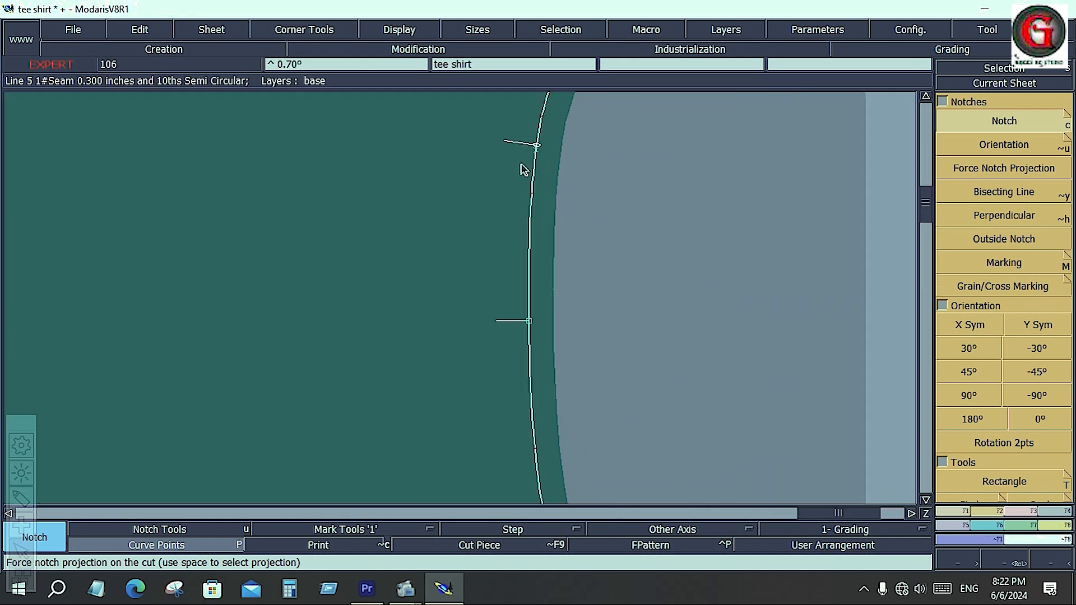
scroll(524, 163, "up", 2)
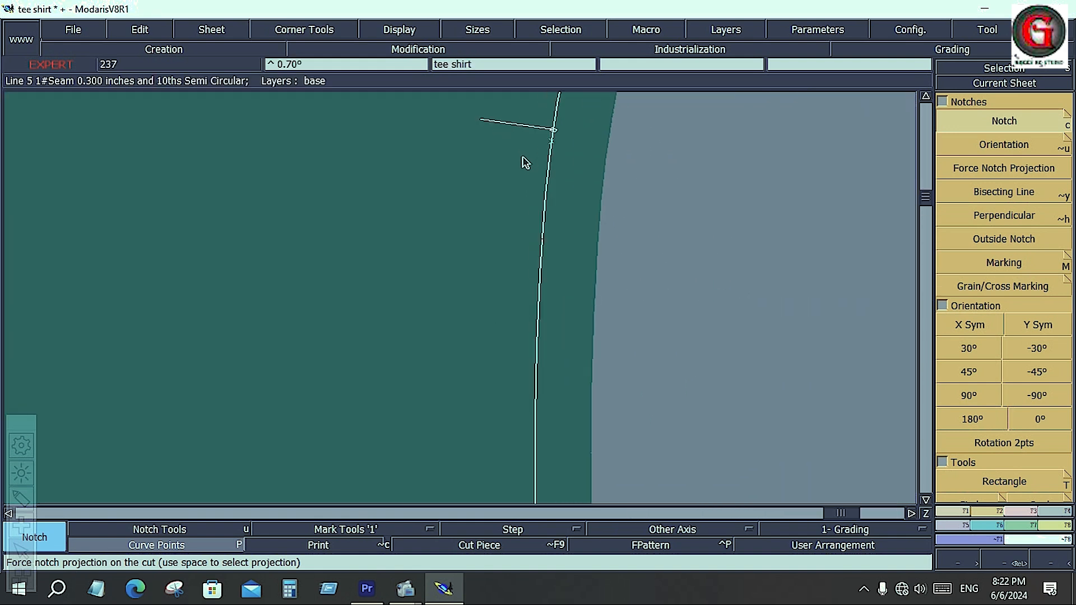
left_click(550, 142)
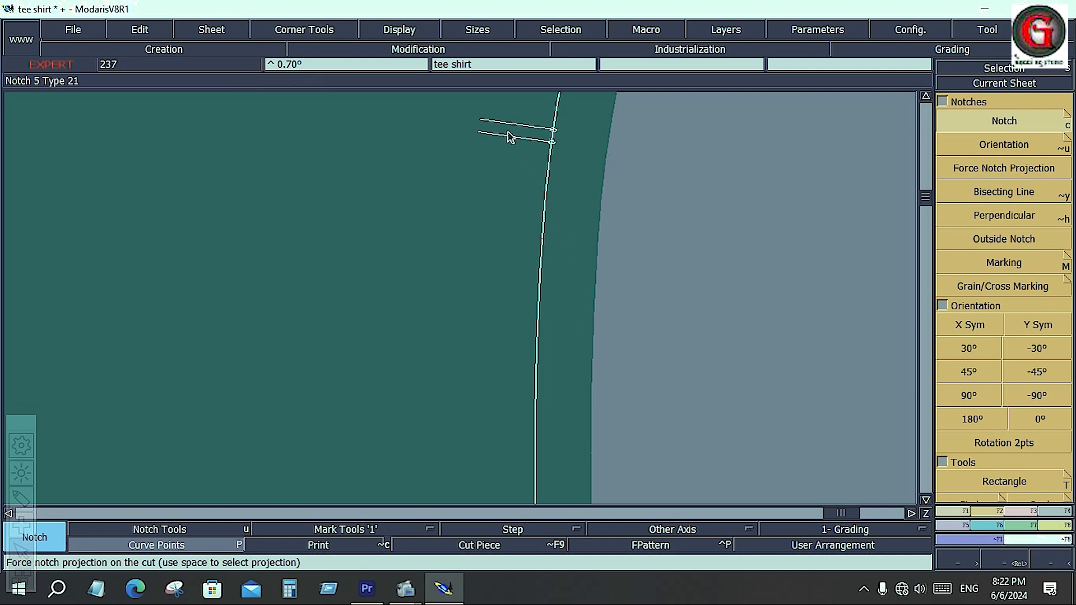
- Undo the two trial notches above the neckline centre, and try a single notch at the existing point, undoing it as well
key("ctrl+z")
key("ctrl+z")
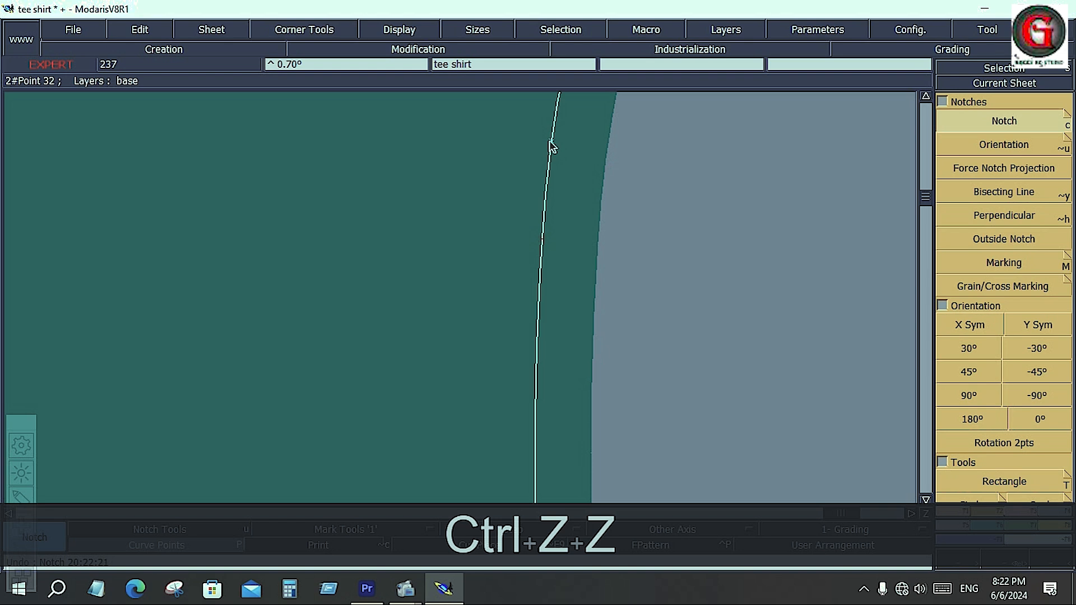
left_click(551, 144)
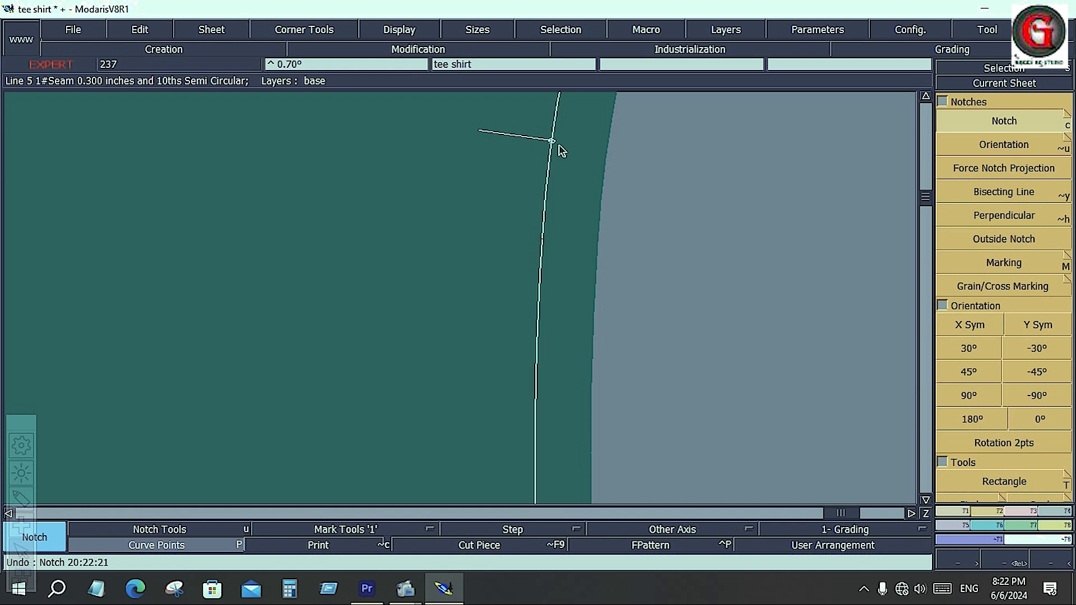
key("ctrl+z")
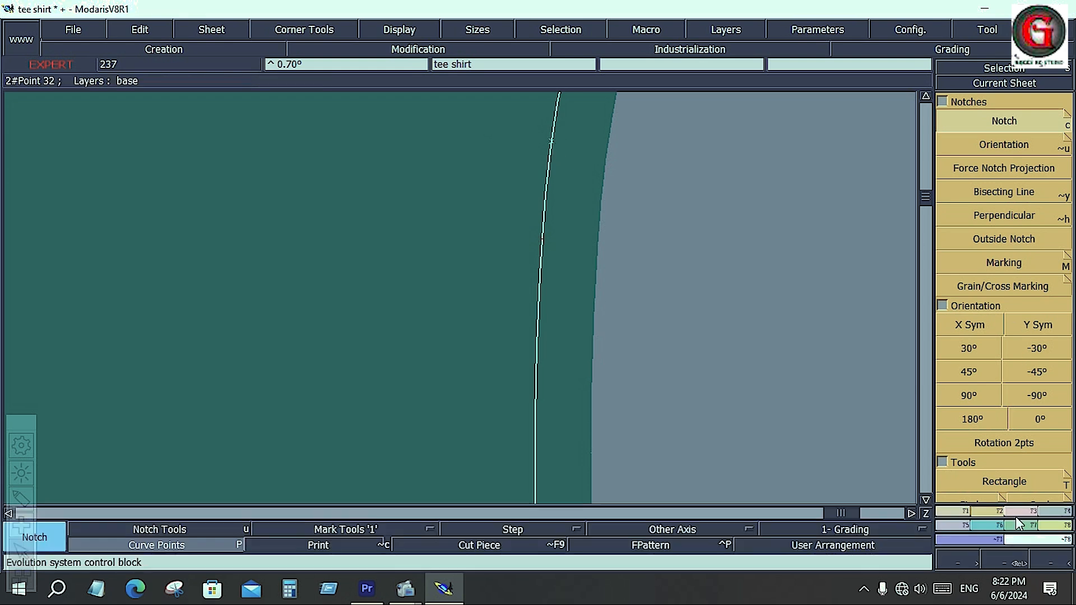
- Try to reshape the neckline by moving the point above its centre outward about 0.125 inches, and undo the move
left_click(1015, 513)
left_click(1000, 330)
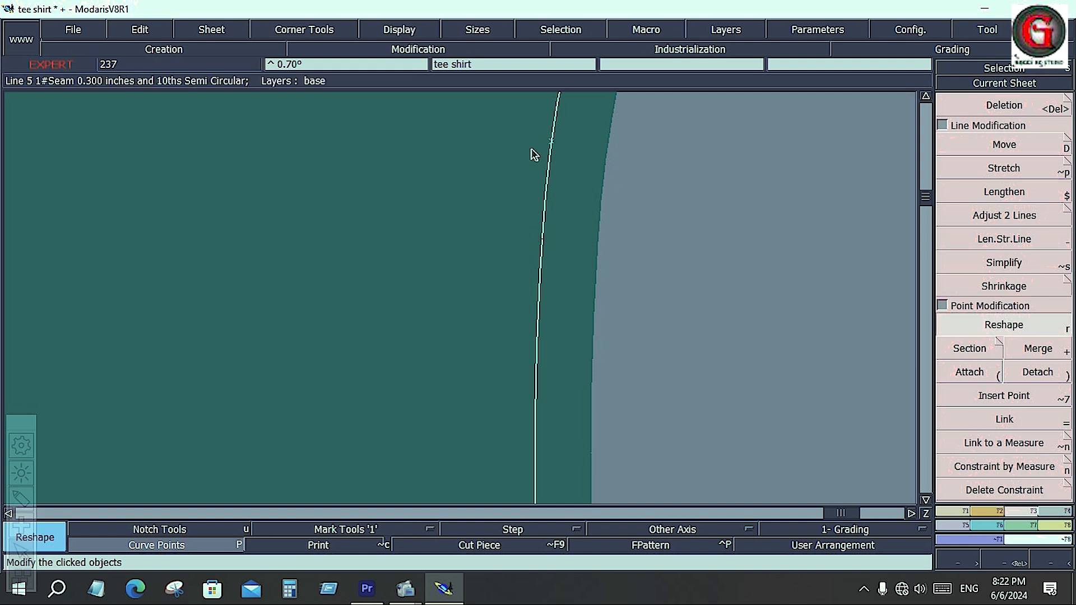
left_click(551, 142)
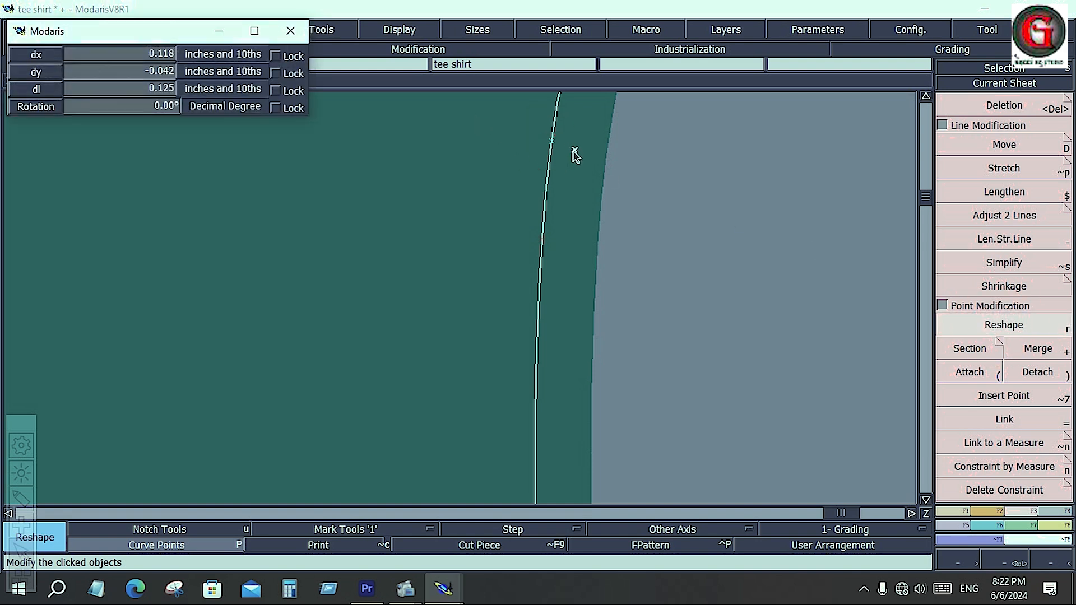
left_click(574, 150)
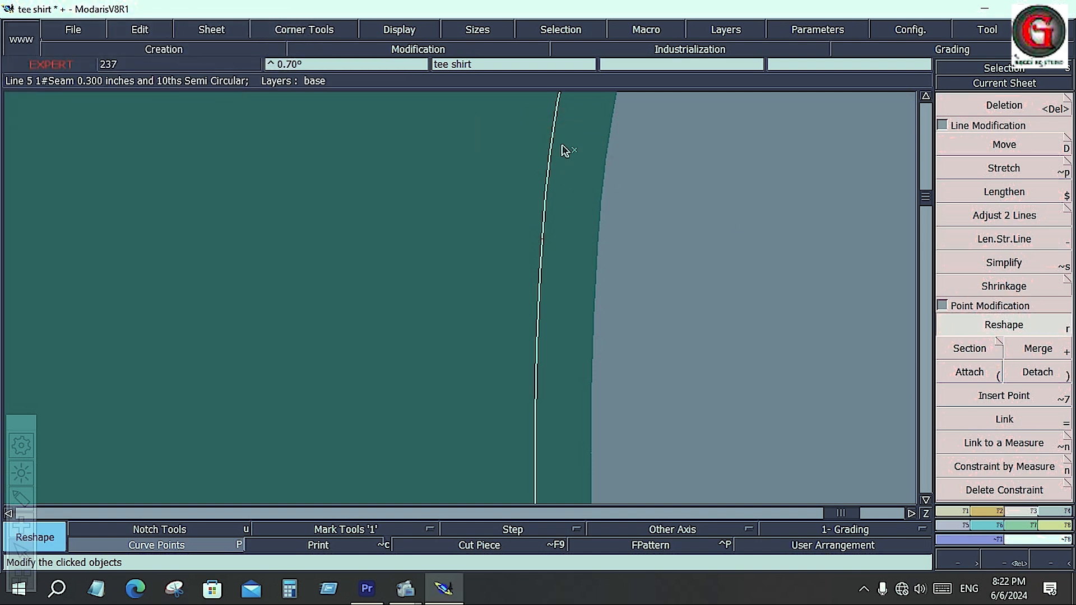
key("ctrl+z")
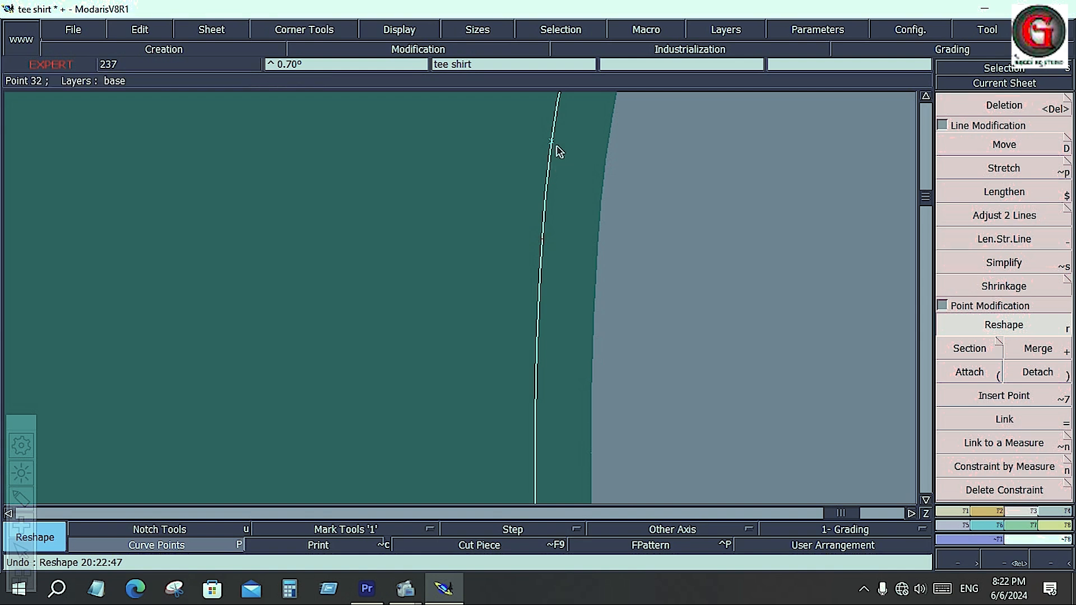
- Place trial notches on the neckline curve beside that point and farther down toward the centre, and undo them both
left_click(987, 512)
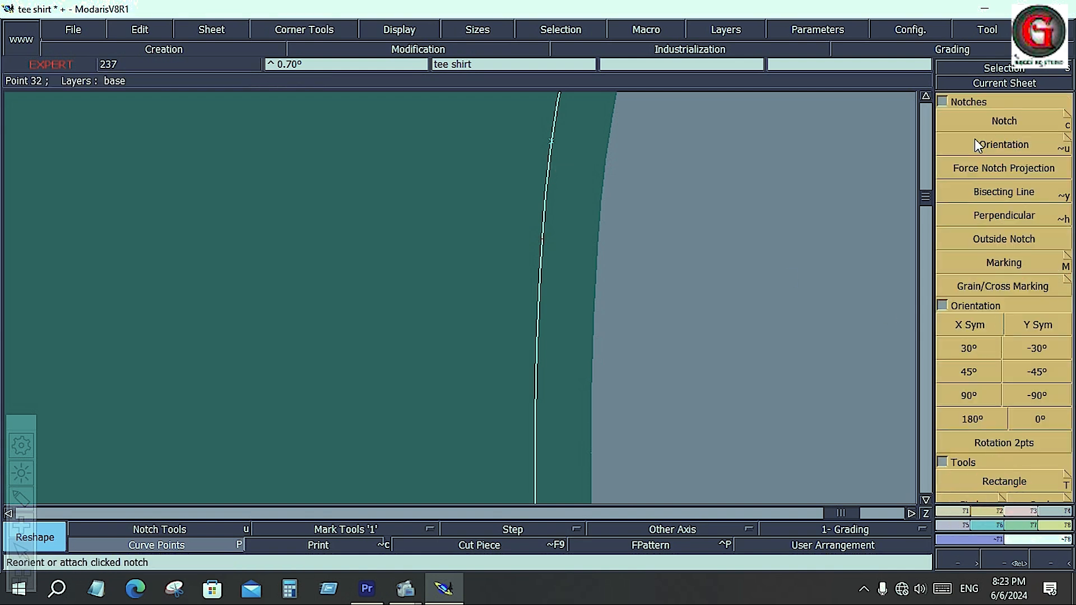
left_click(996, 120)
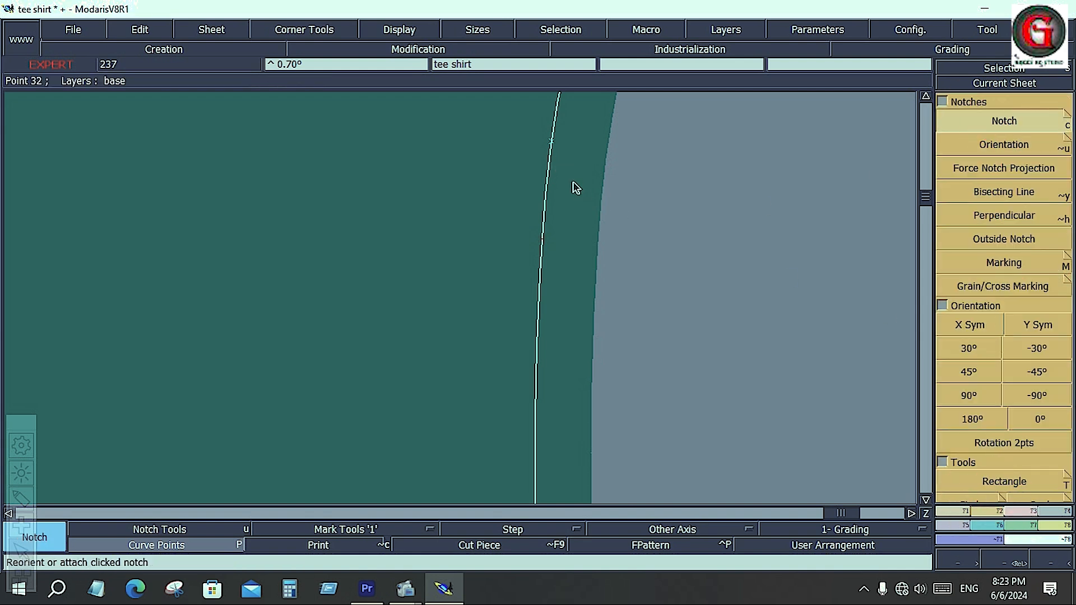
left_click(552, 147)
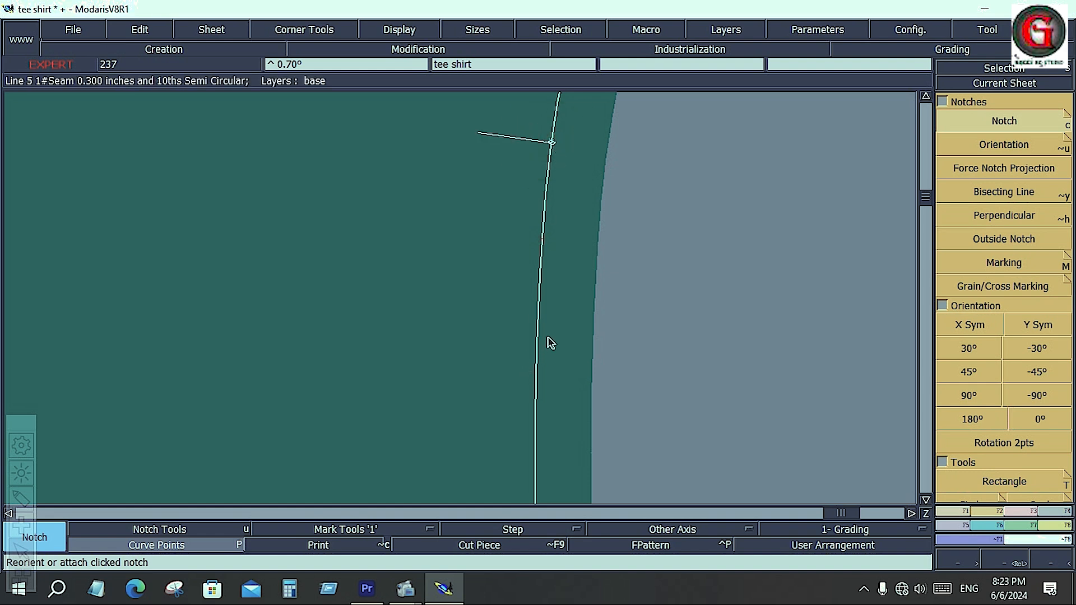
left_click(542, 239)
key("ctrl+z")
key("ctrl+z")
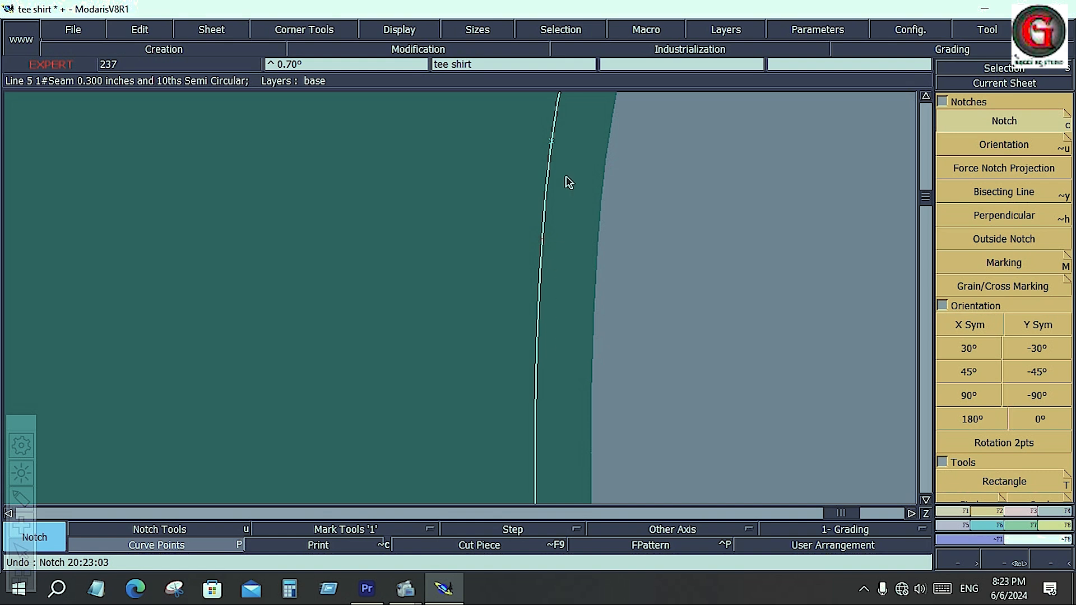
- Place a trial notch at the existing point on the neckline curve and undo it
left_click(552, 142)
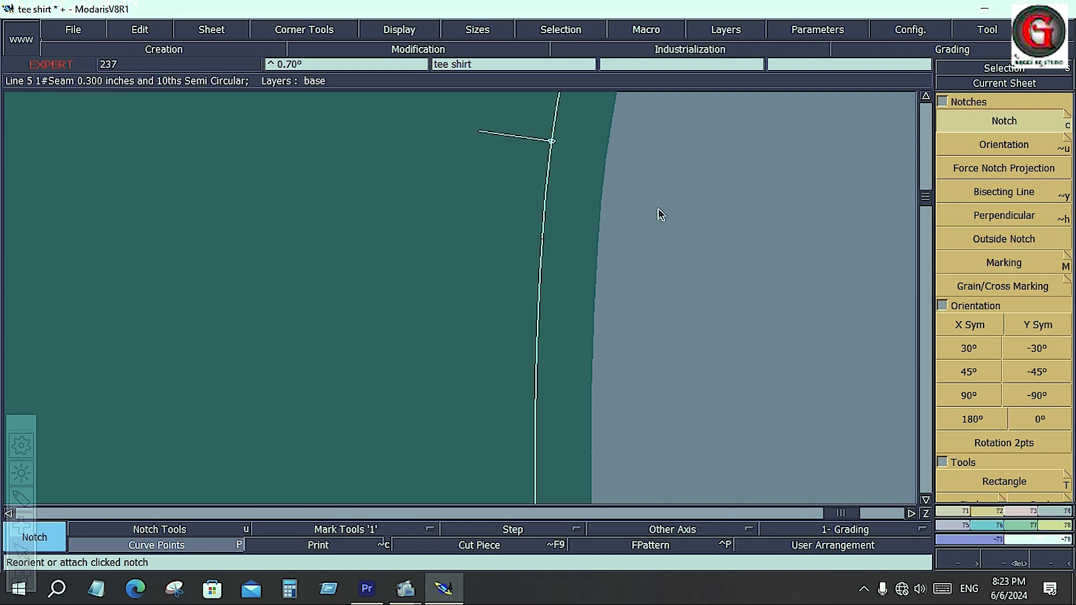
key("ctrl+z")
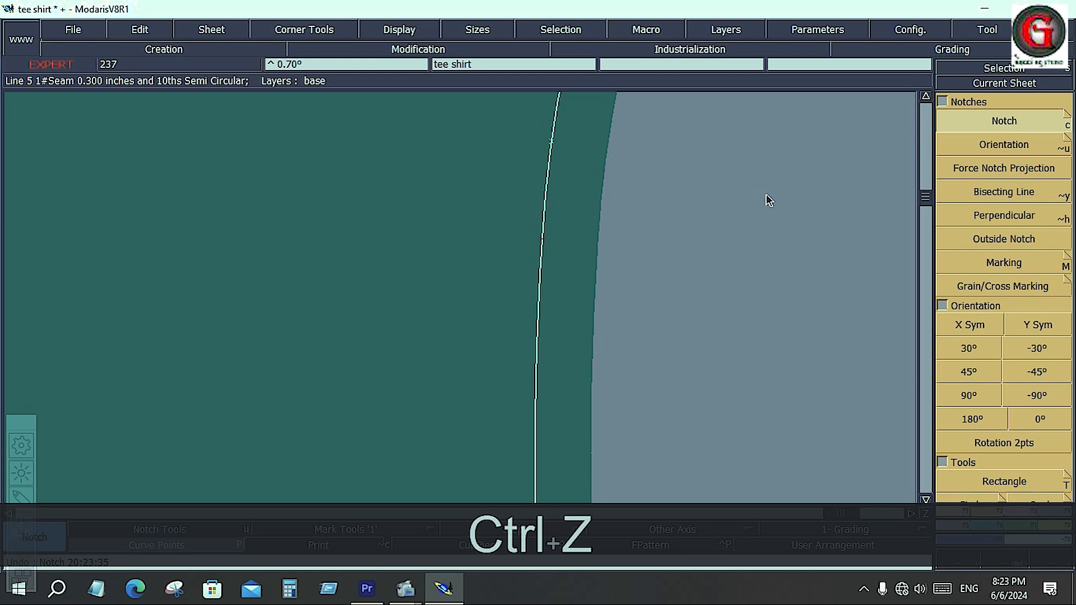
left_click(1003, 120)
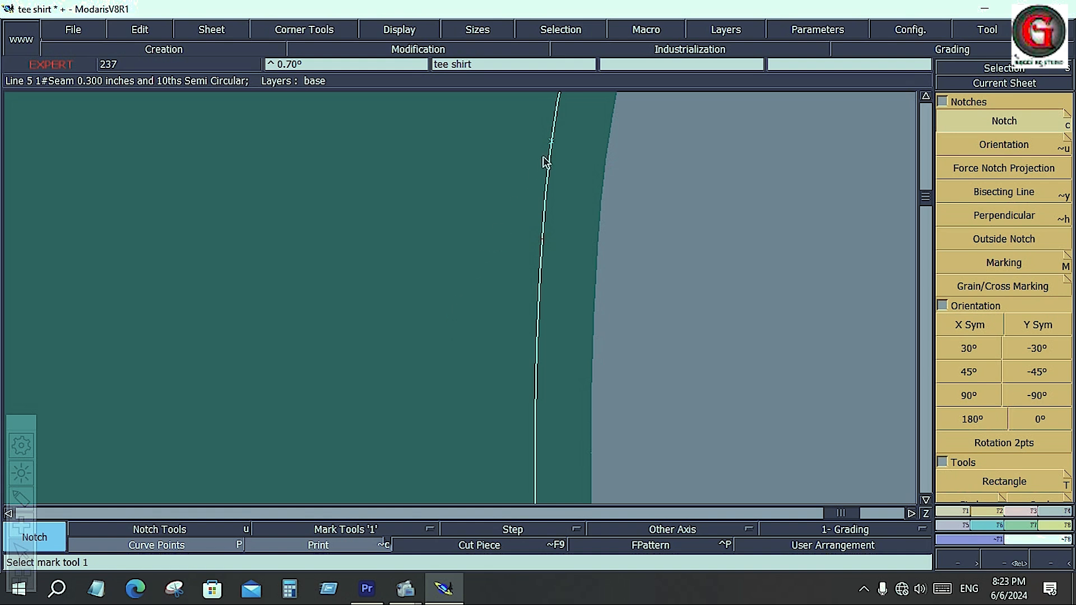
- Replace the existing neckline point above the centre with a free notch, and insert a curve point at that notch
key("Delete")
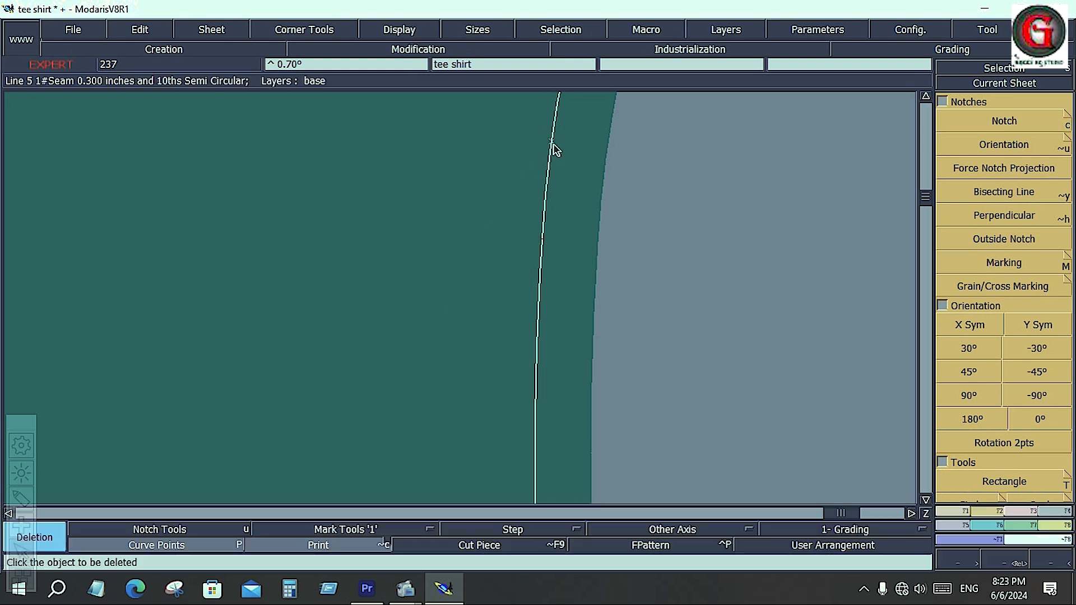
left_click(990, 118)
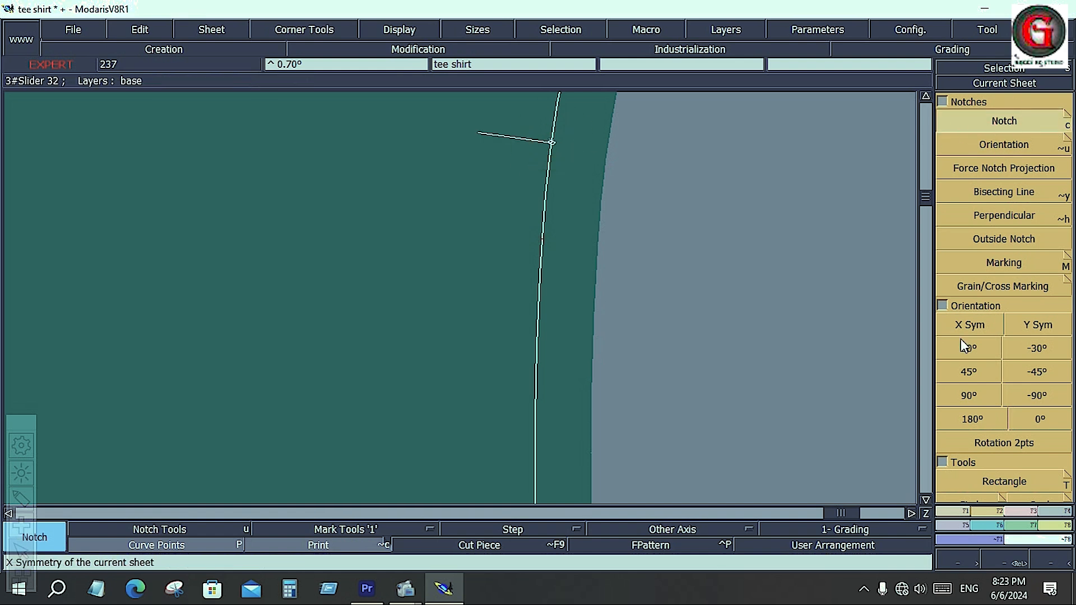
left_click(1014, 513)
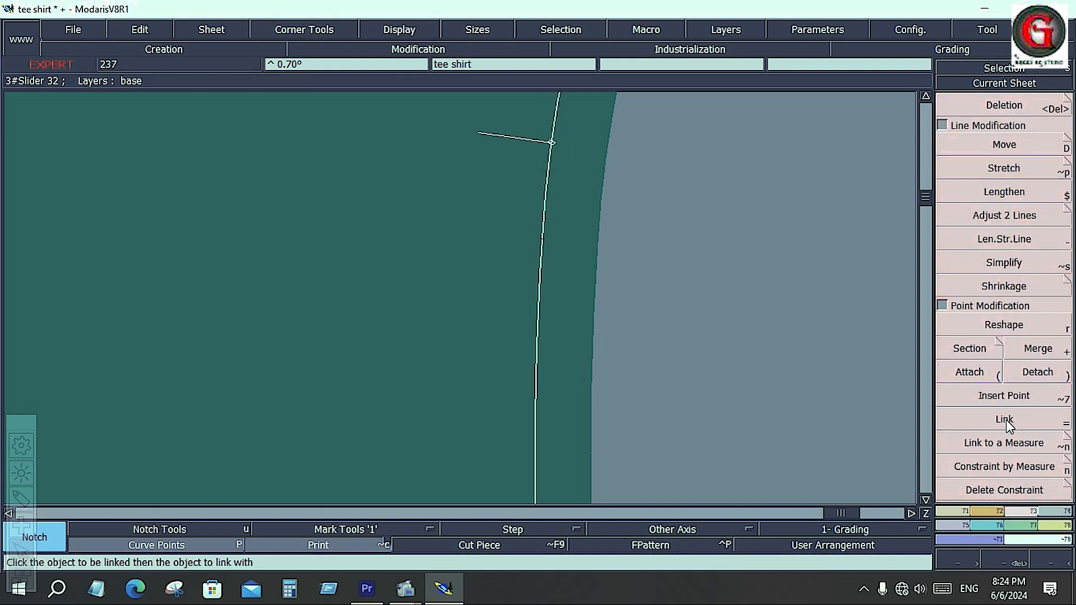
left_click(1000, 395)
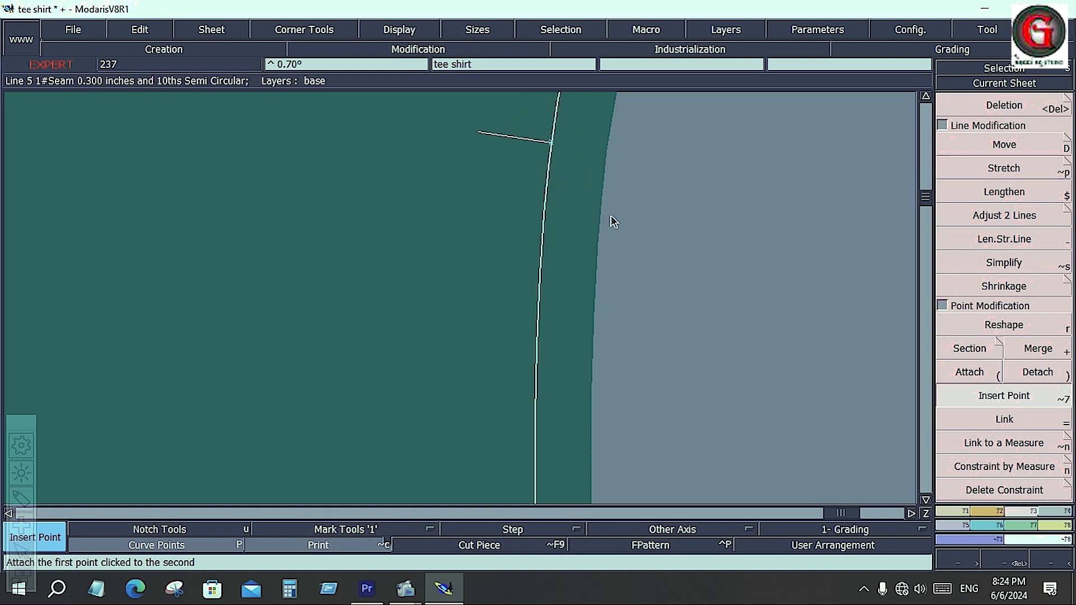
- Delete all the notches from the body piece's neckline, side seams and hem
key("j")
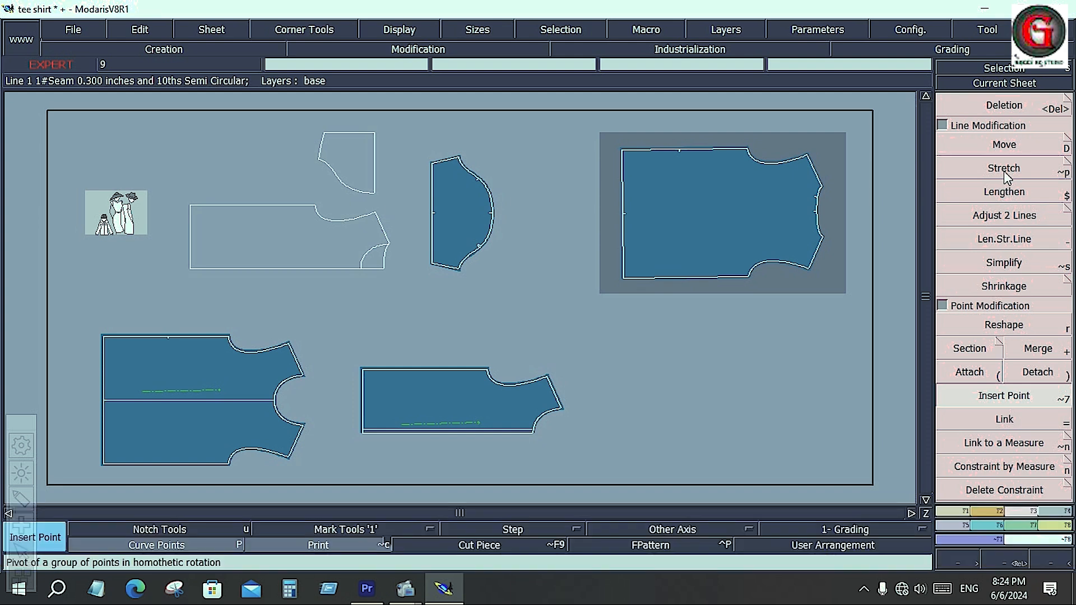
left_click(988, 510)
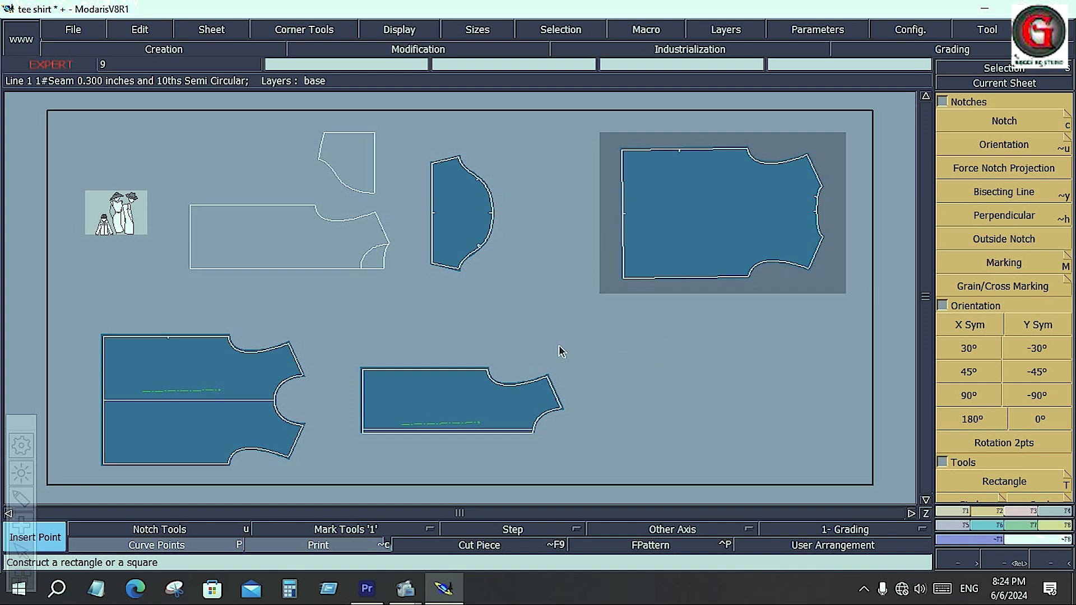
key("Delete")
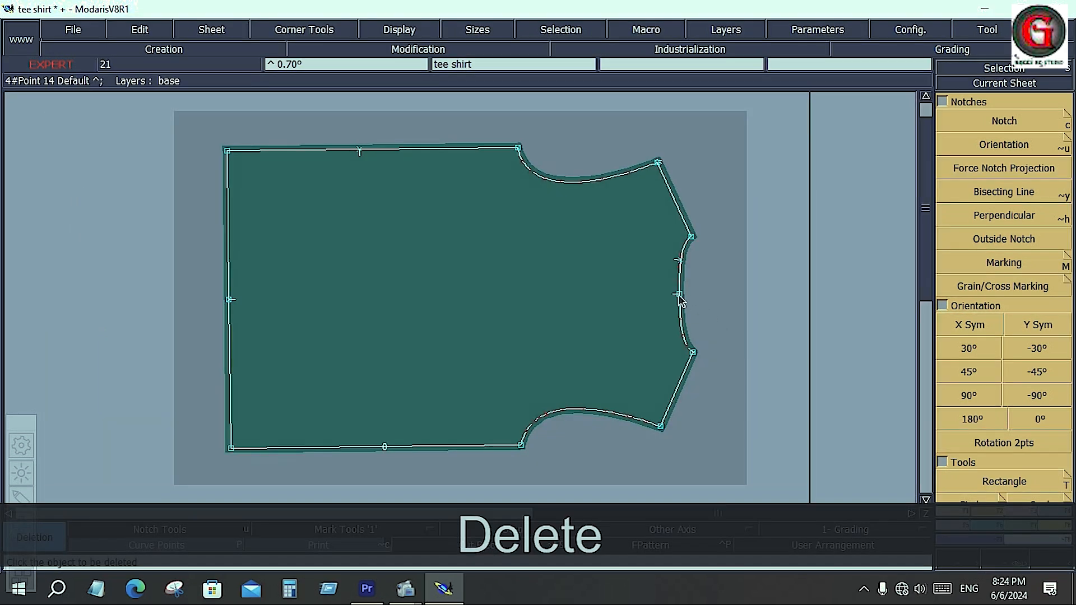
left_click(670, 301)
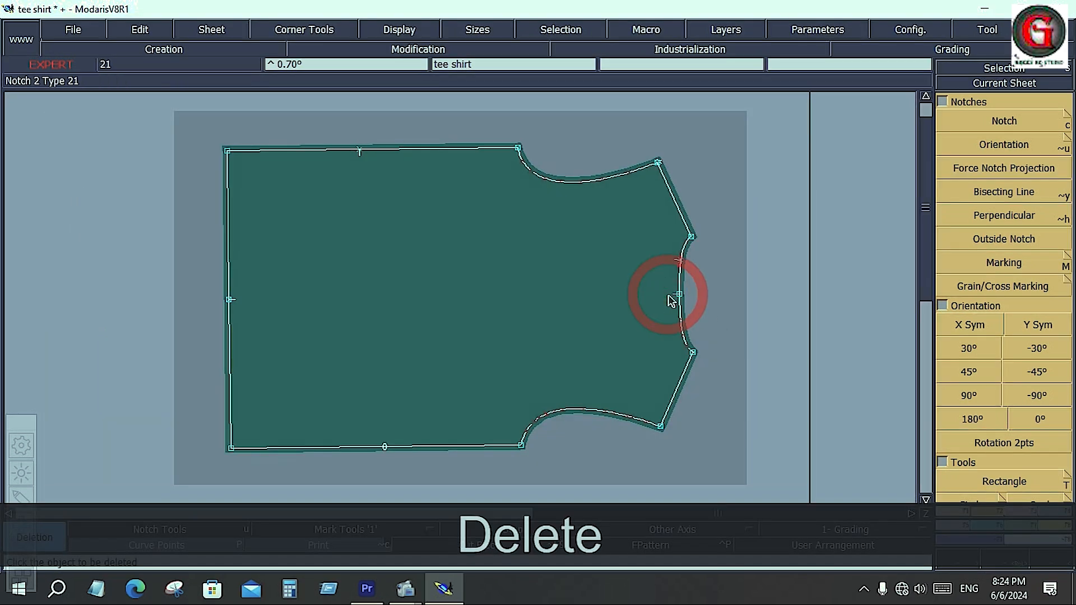
left_click(677, 262)
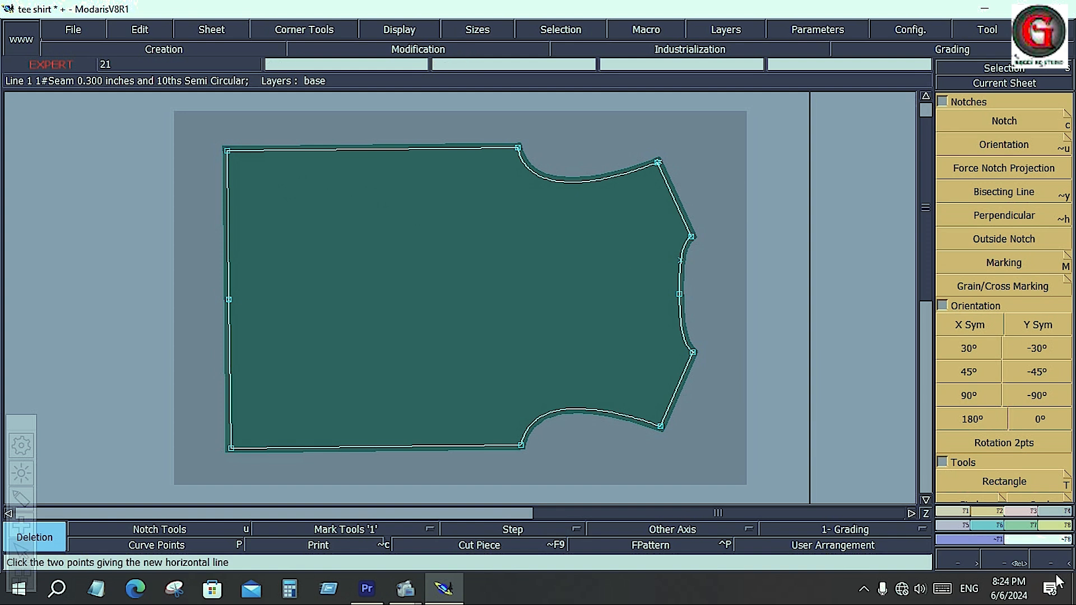
- Measure along the body piece's upper side seam with Length Measure
left_click(1060, 530)
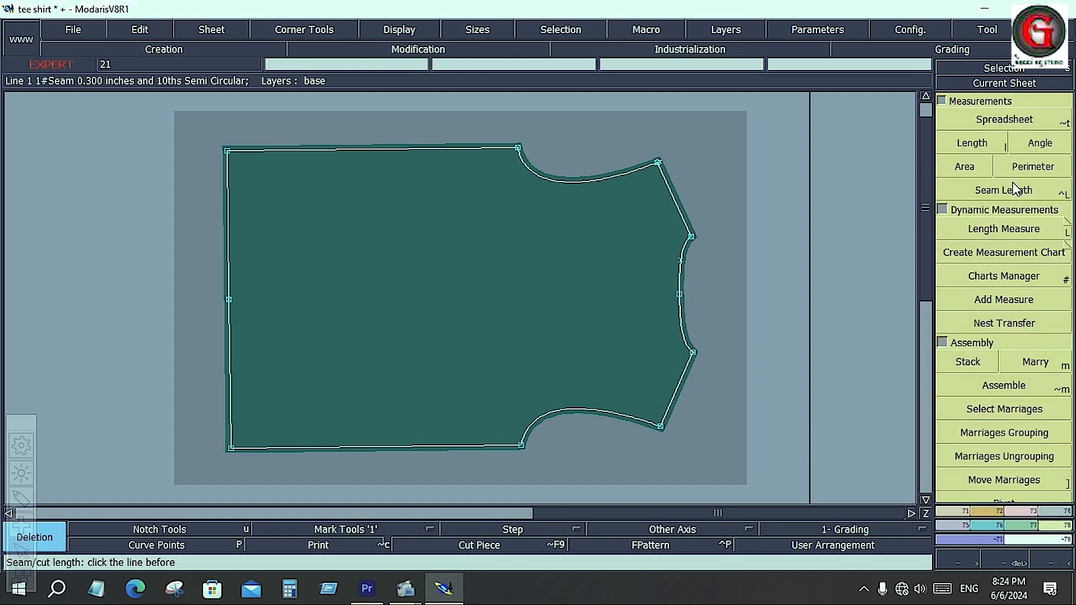
left_click(1047, 231)
left_click(300, 149)
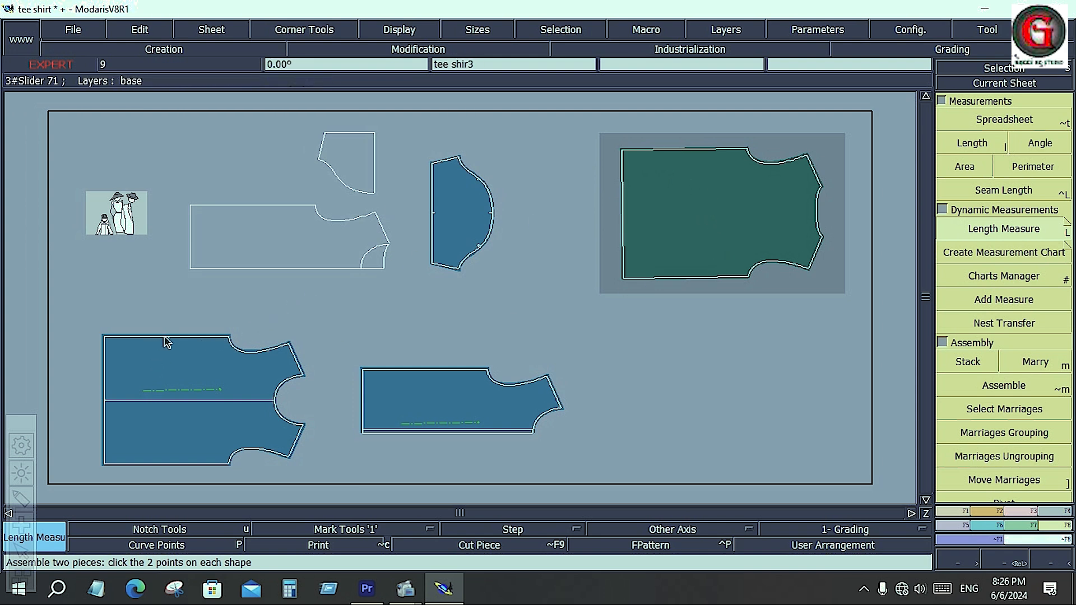
- Place a notch on the upper side seam of the body piece
left_click(994, 510)
left_click(998, 115)
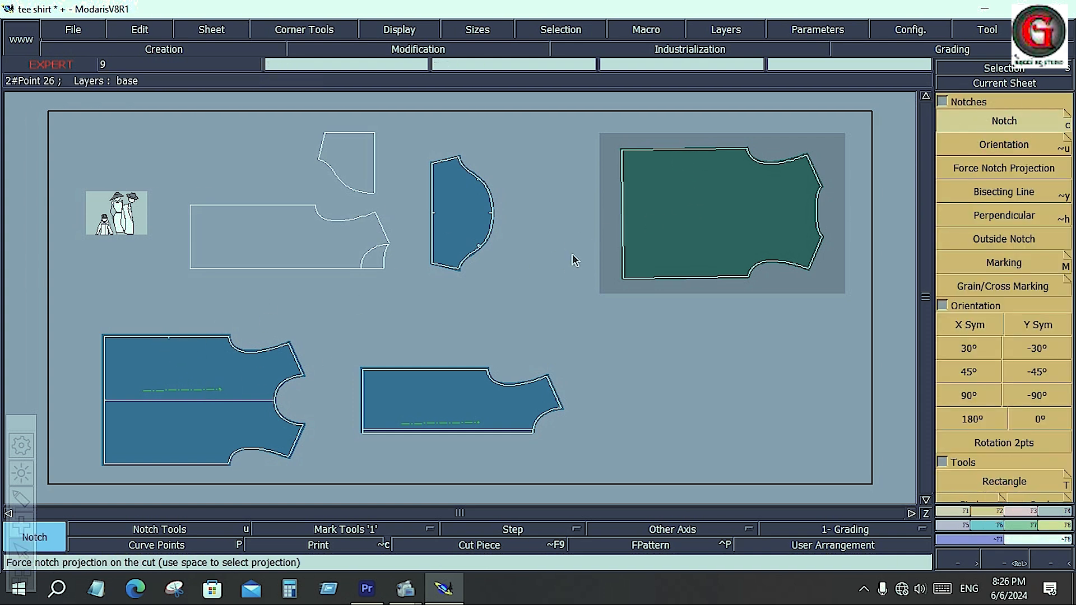
left_click(684, 149)
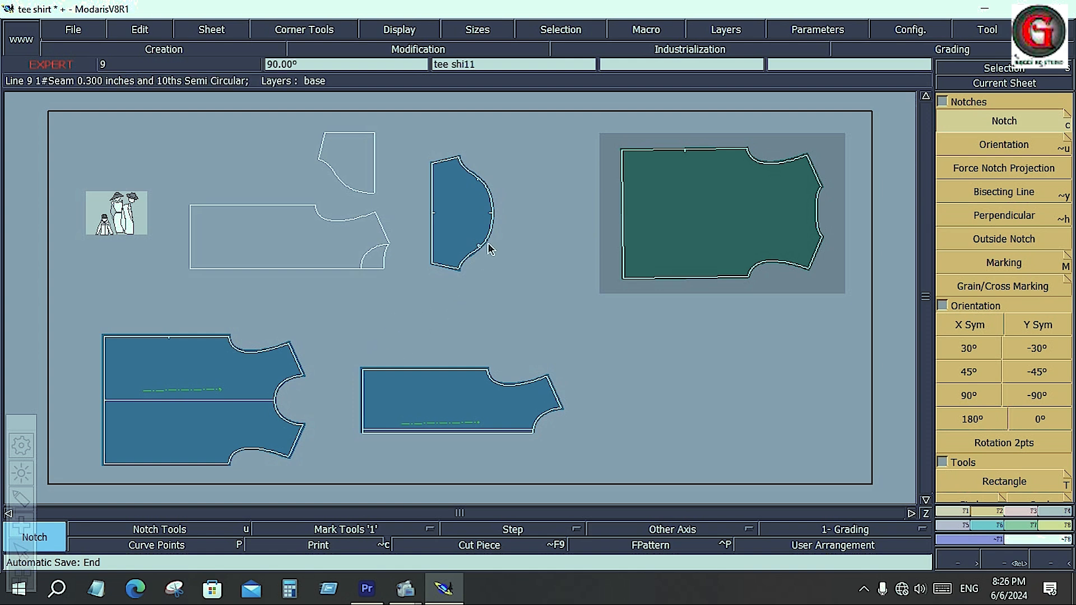
- Examine the notches on the sleeve's cap curve and hem
key("Home")
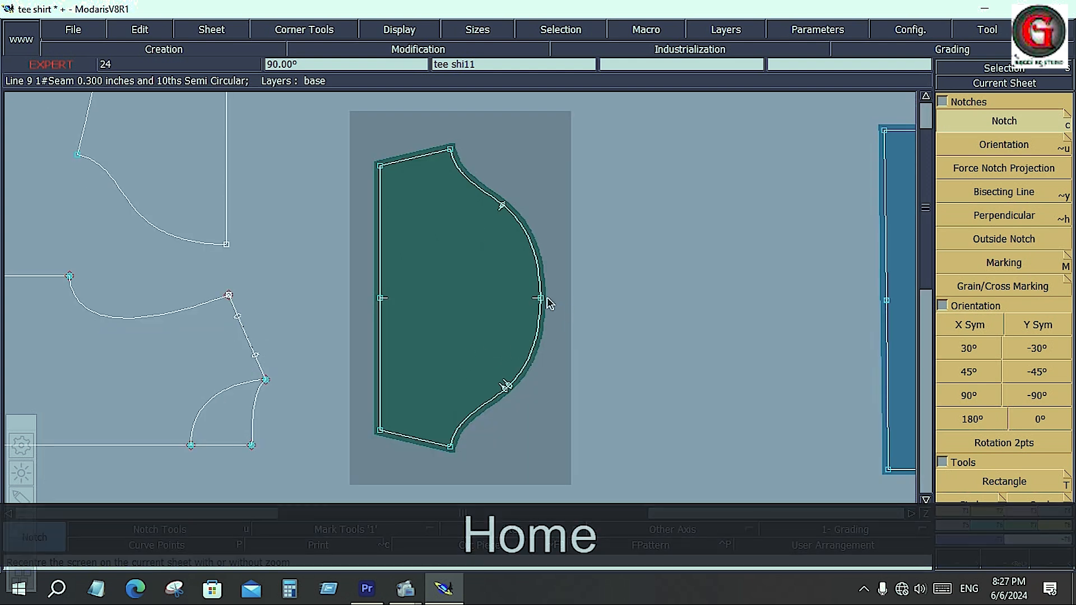
key("j")
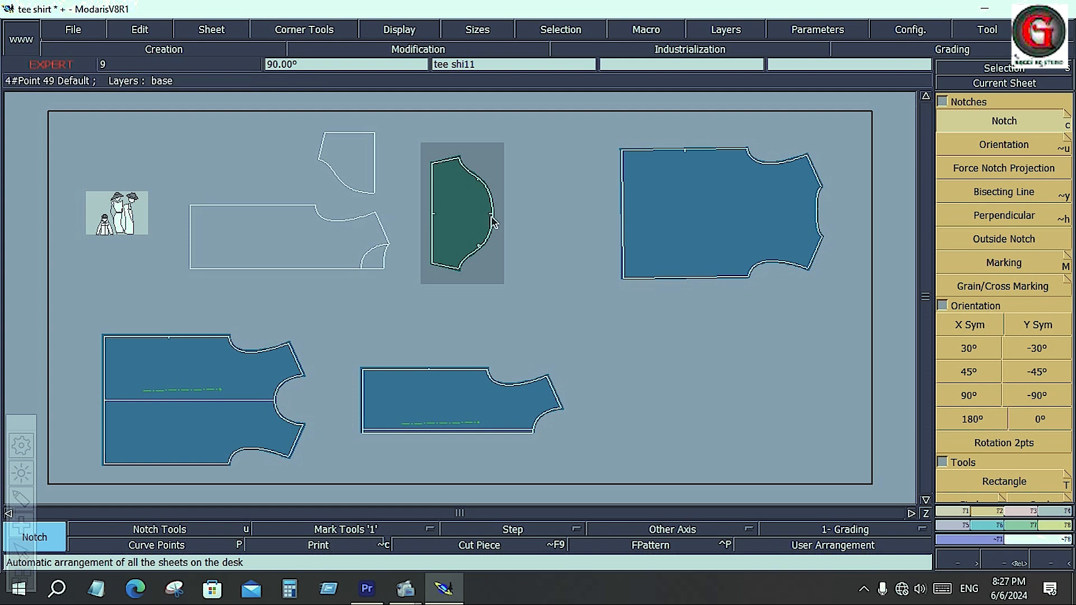
key("Home")
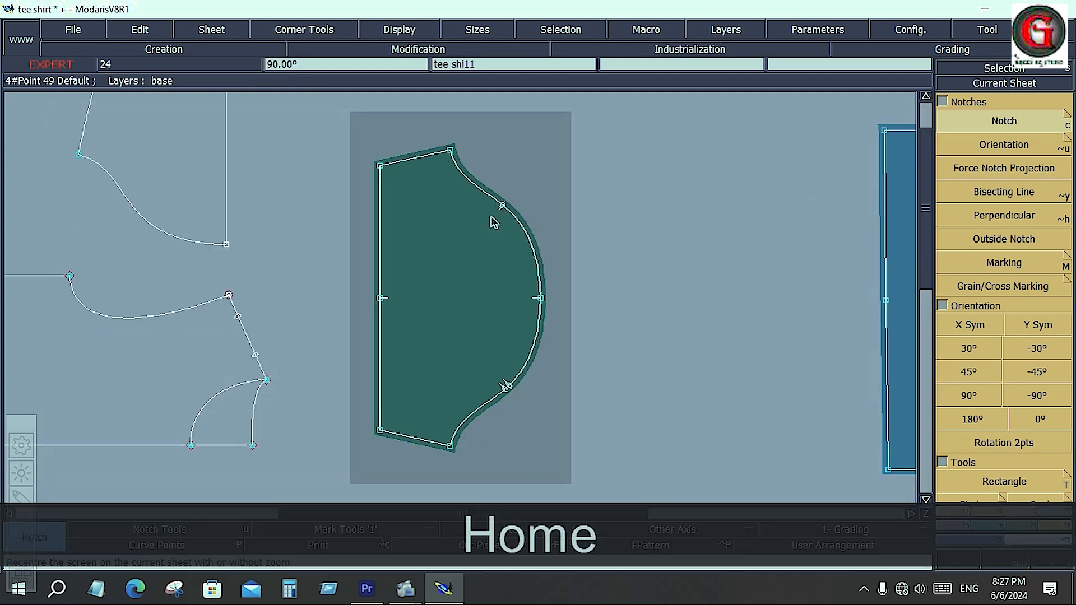
key("j")
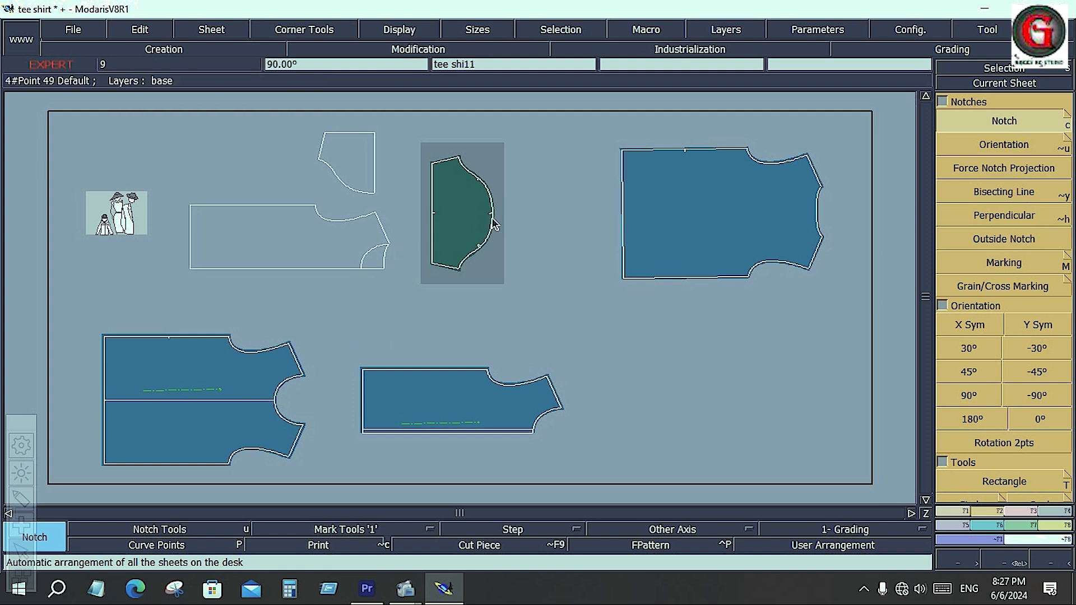
- Draw a straight vertical Bezier line across the body piece from one armhole curve to the other
left_click(956, 512)
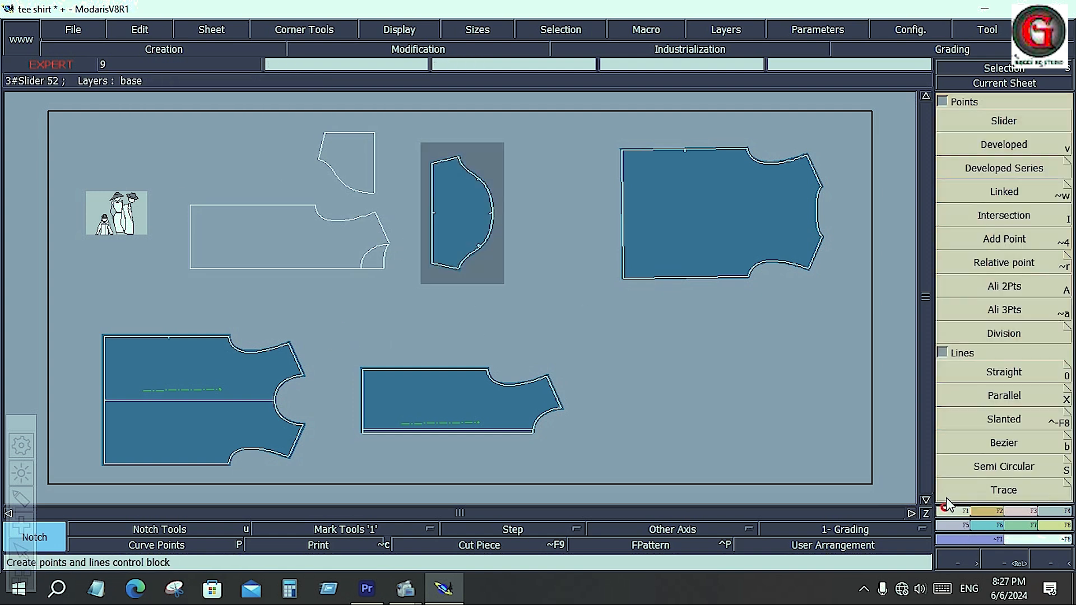
left_click(1003, 443)
left_click(775, 164)
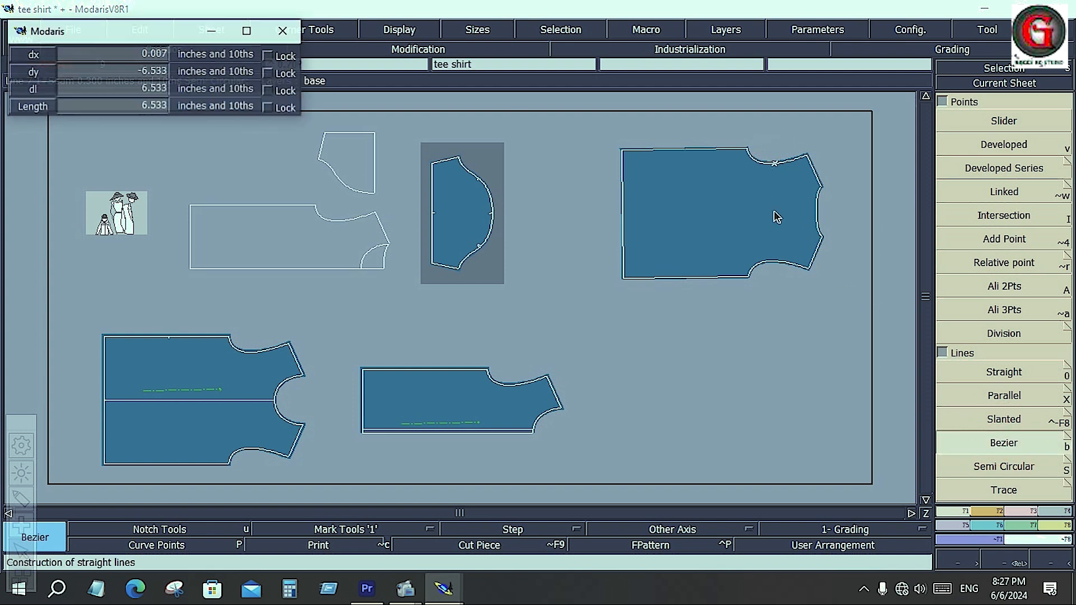
left_click(776, 262)
- Extract the lower body and the yoke on either side of the dividing line as two separate pieces
left_click(1056, 512)
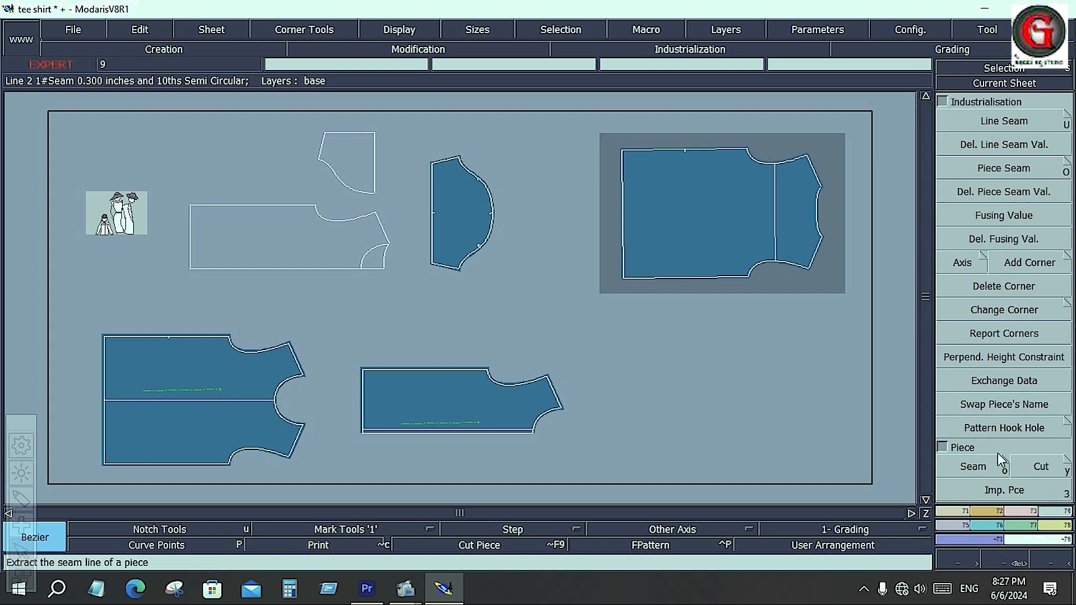
left_click(980, 470)
key("Return")
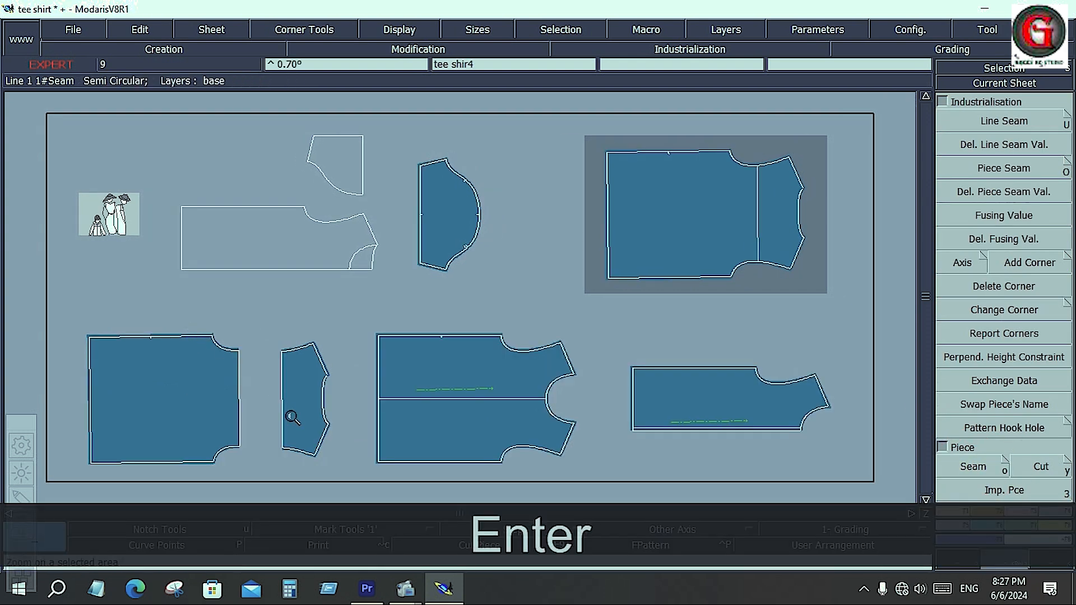
left_click_drag(187, 335, 341, 481)
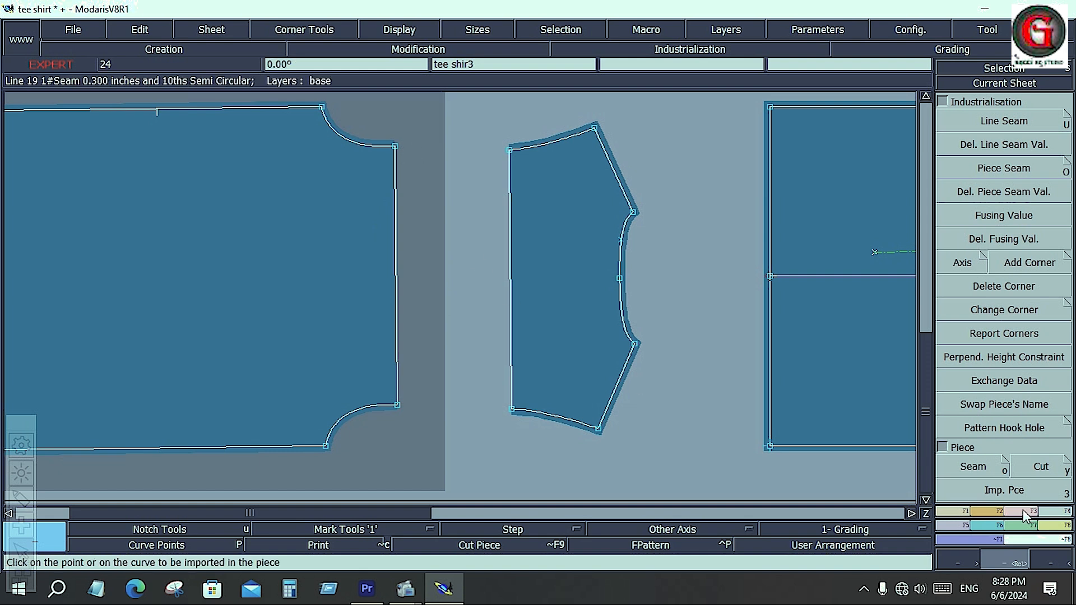
left_click(926, 513)
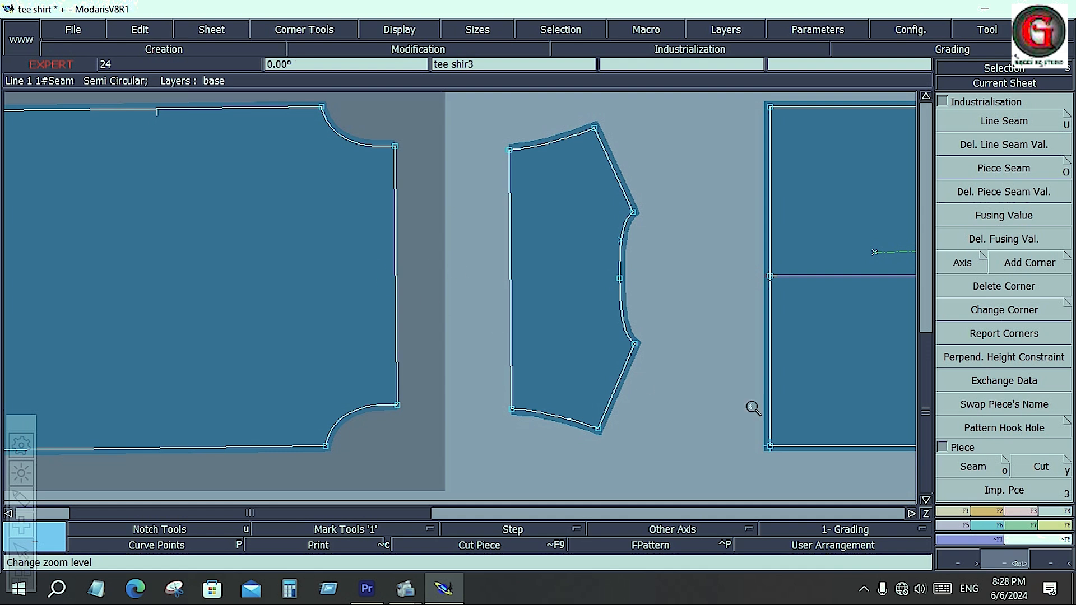
left_click(954, 511)
left_click(998, 147)
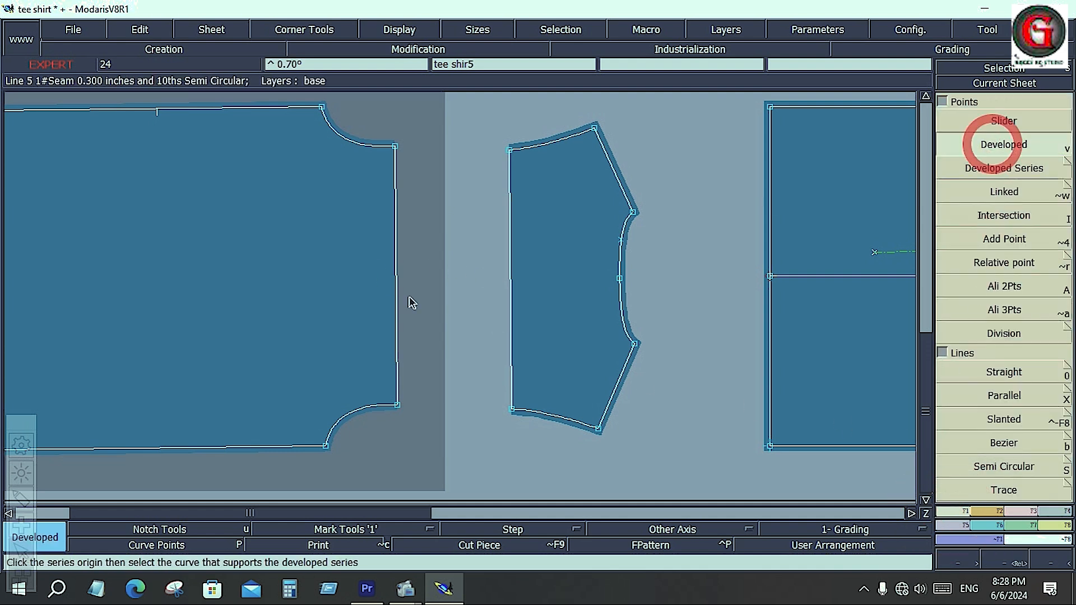
left_click(397, 404)
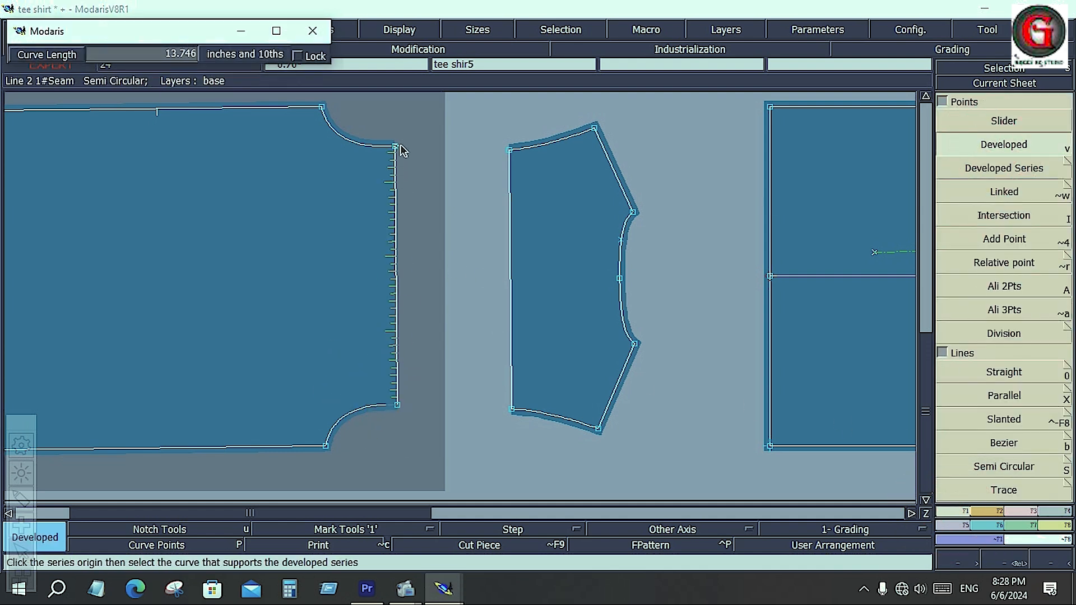
right_click(456, 250)
key("ctrl+z")
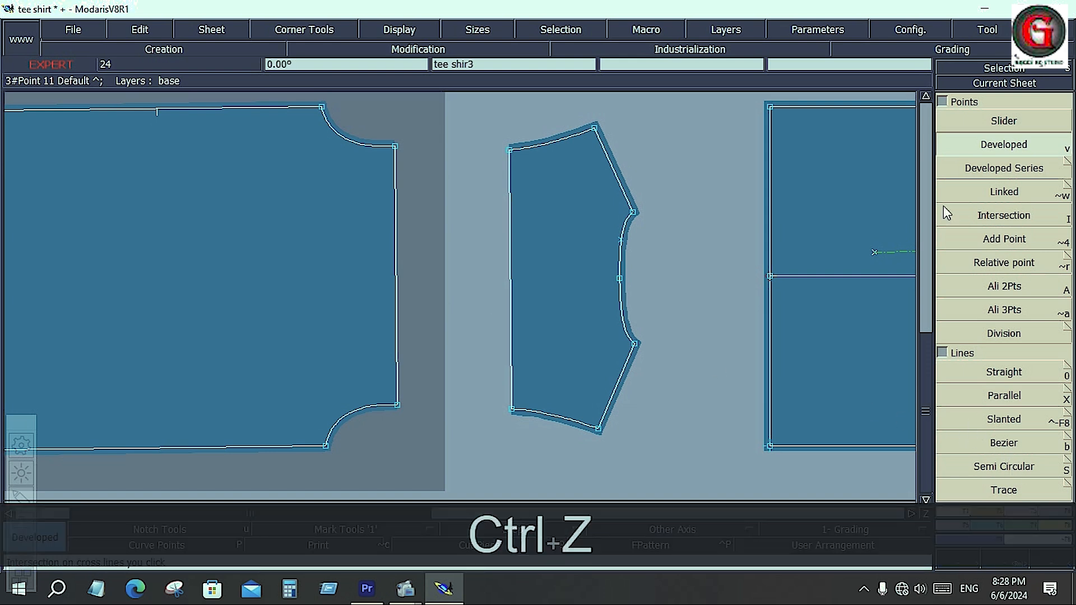
- Divide the lower body piece's cut line into 2 equal parts between its end points with Sequence Division
left_click(942, 102)
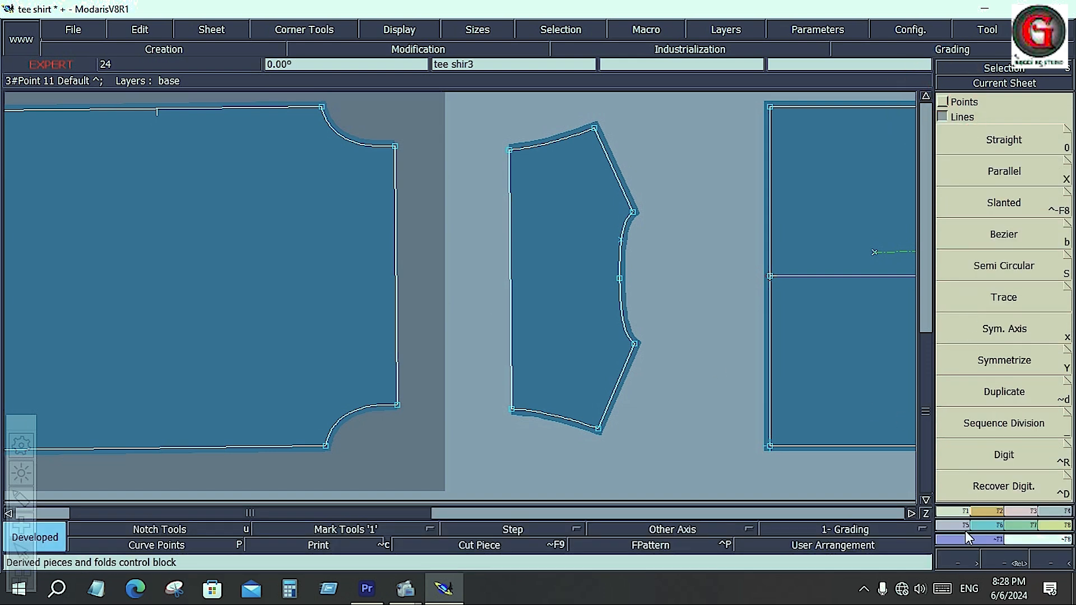
left_click(964, 425)
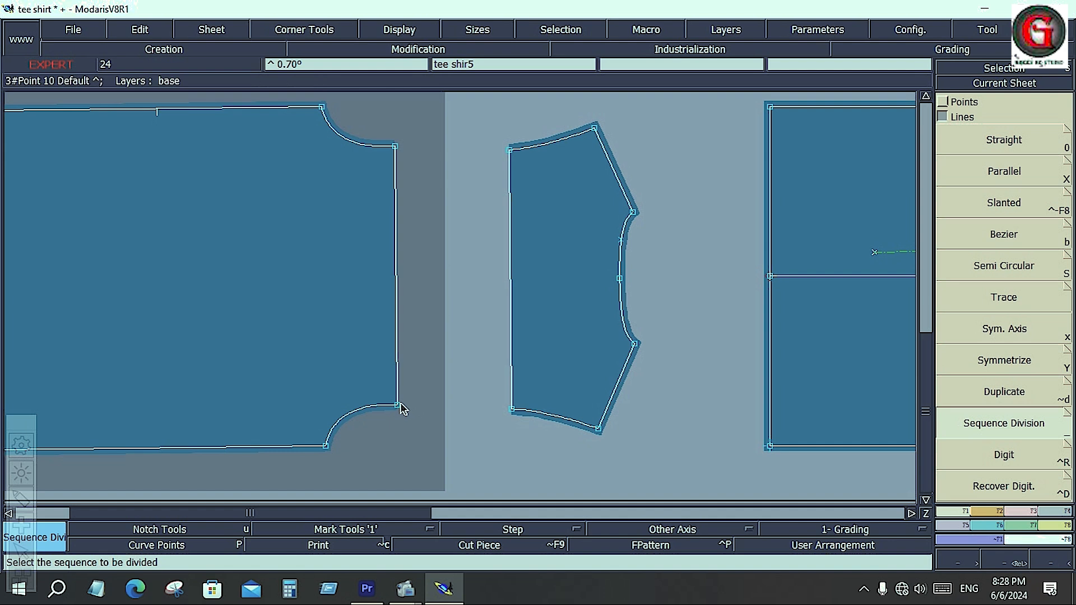
left_click(396, 147)
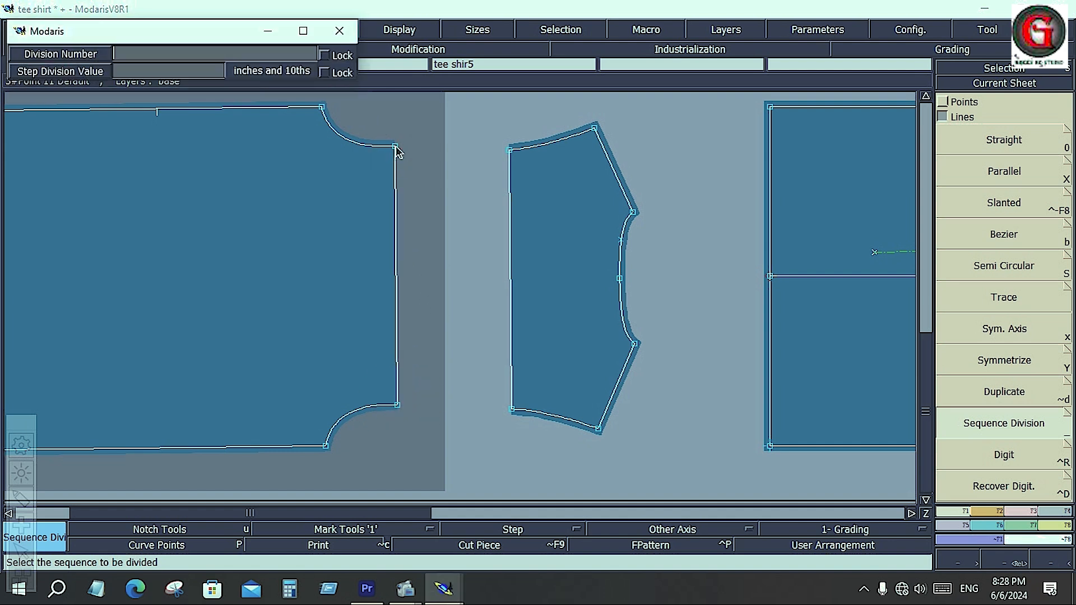
type("2")
key("Return")
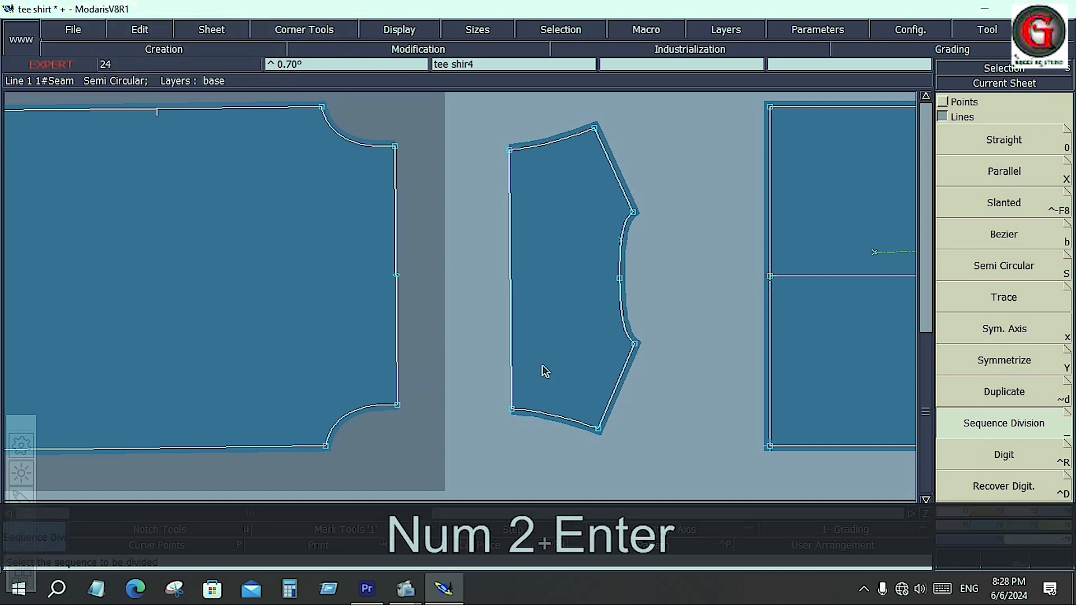
- Divide the yoke piece's matching cut line into 2 equal parts between its end points
left_click(513, 410)
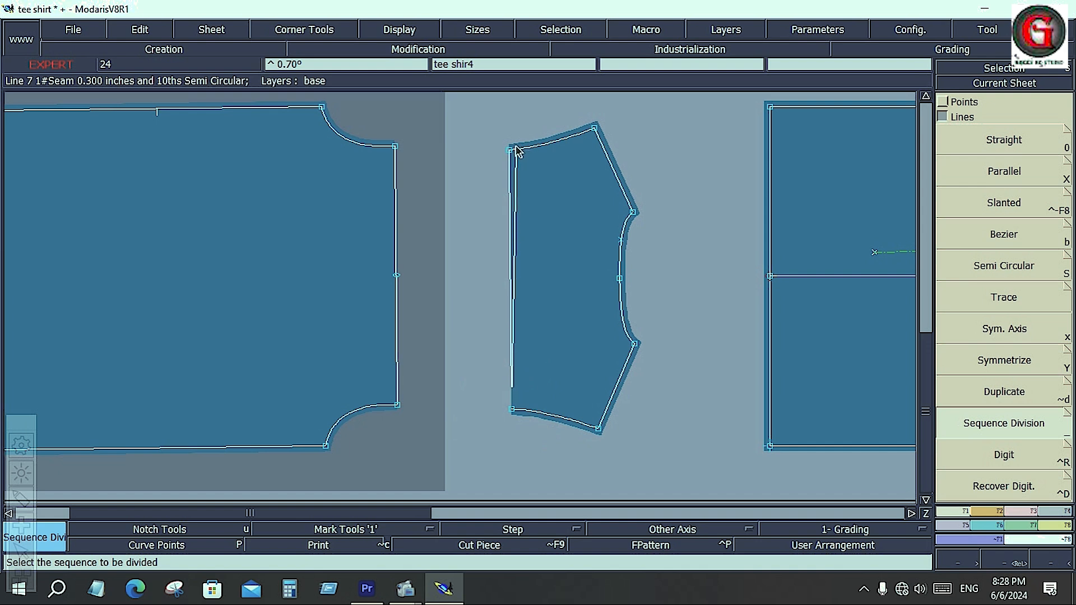
left_click(508, 148)
key("Return")
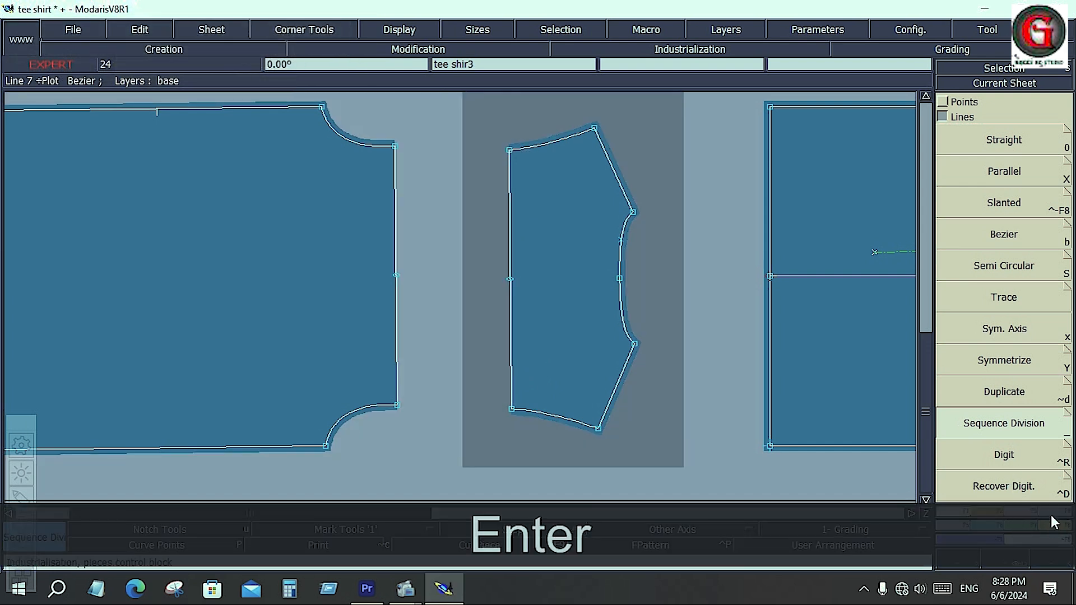
- Insert a point at the division midpoint on the cut lines of both the yoke and the lower body piece
left_click(1034, 512)
left_click(1005, 396)
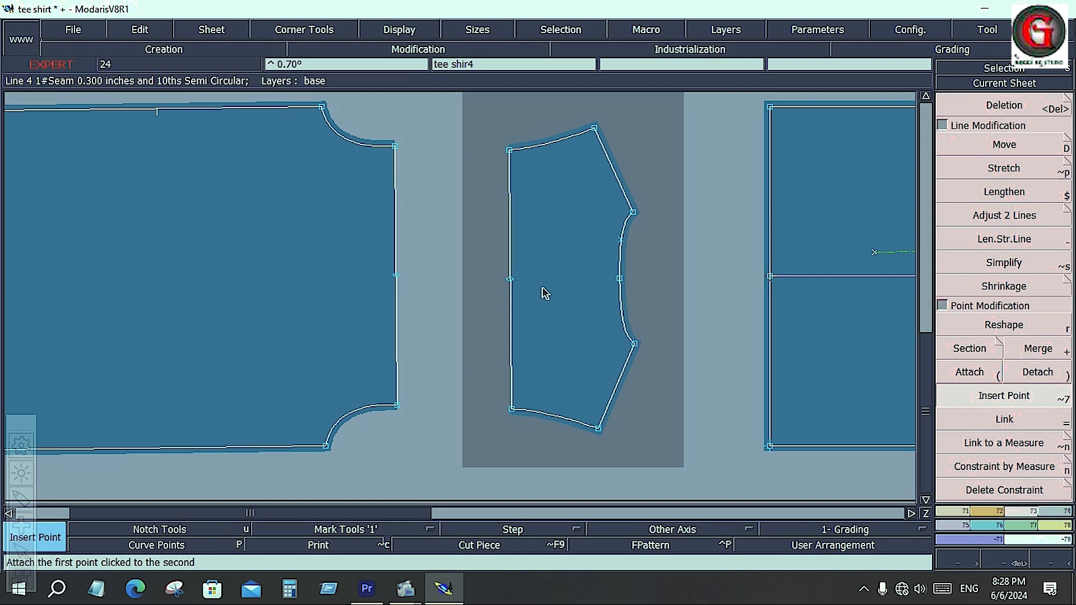
left_click(507, 278)
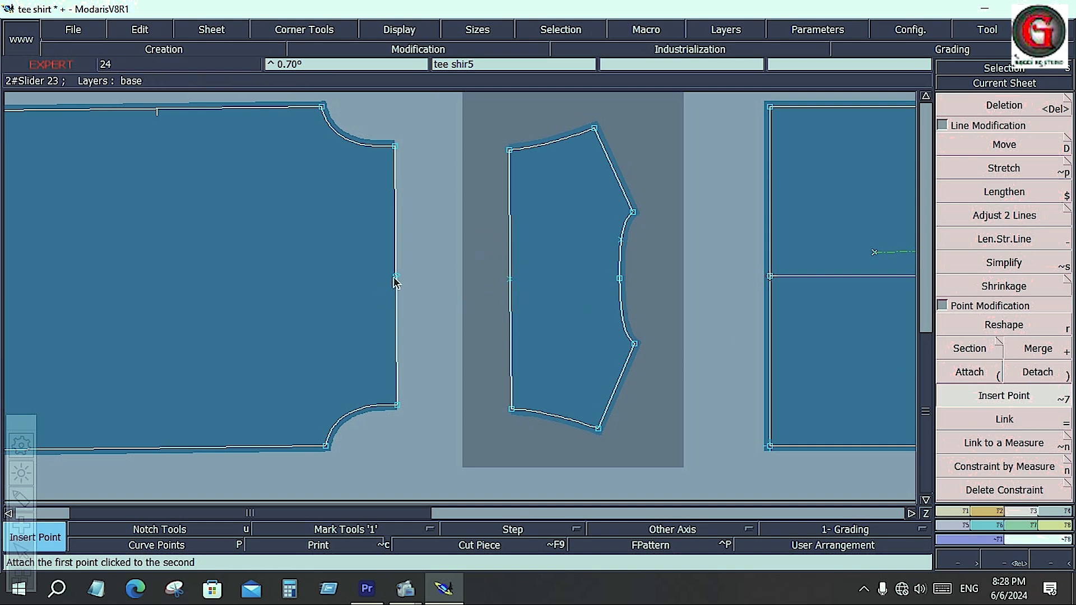
left_click(395, 276)
- Place notches at the cut-line midpoints of the yoke and the lower body piece, and at the yoke's neckline midpoint
left_click(987, 512)
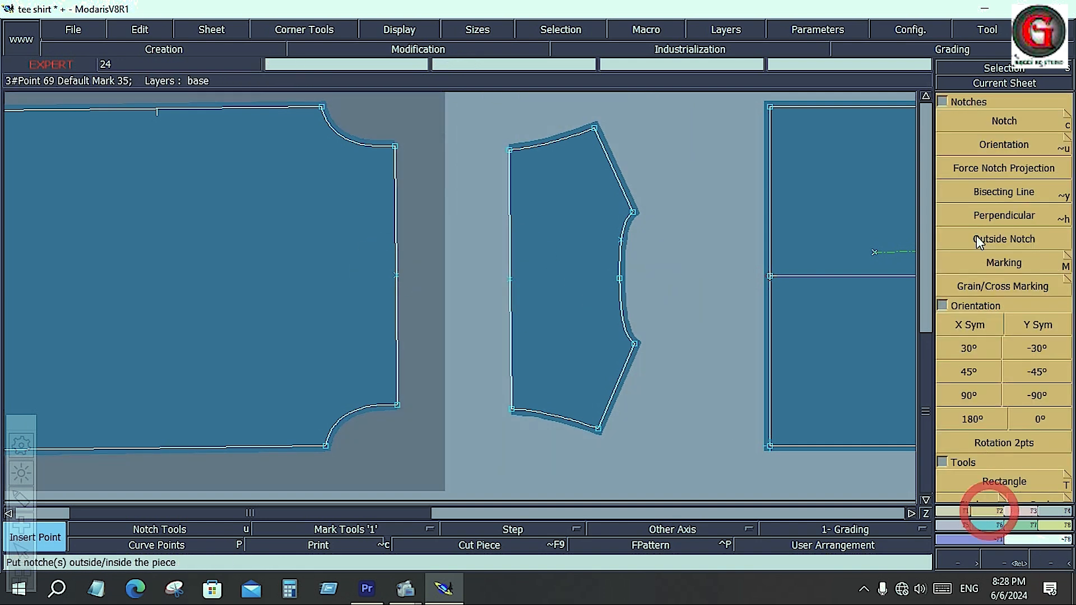
left_click(997, 120)
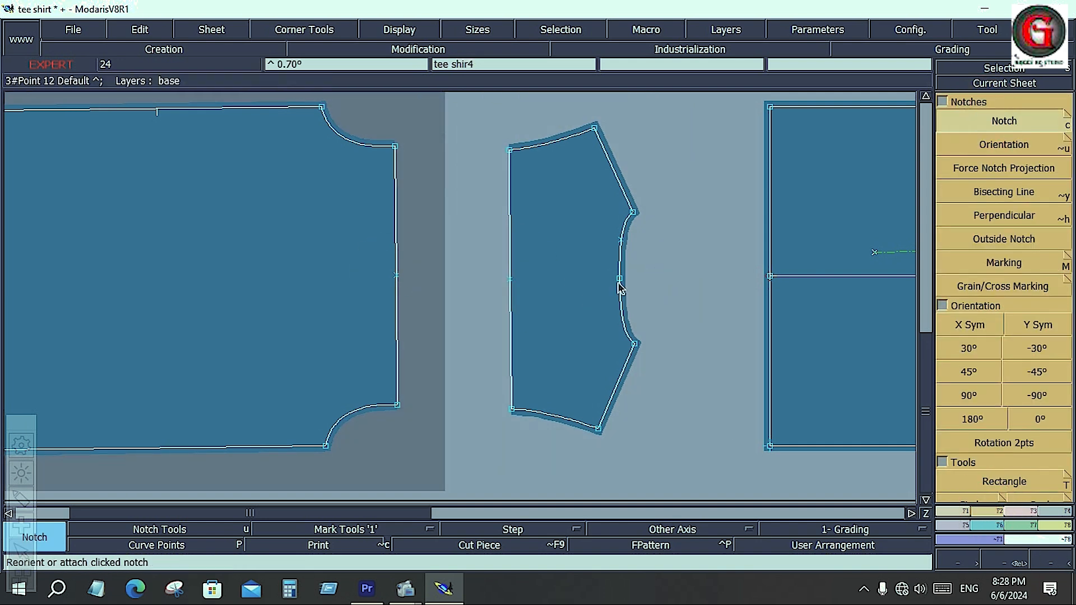
left_click(511, 286)
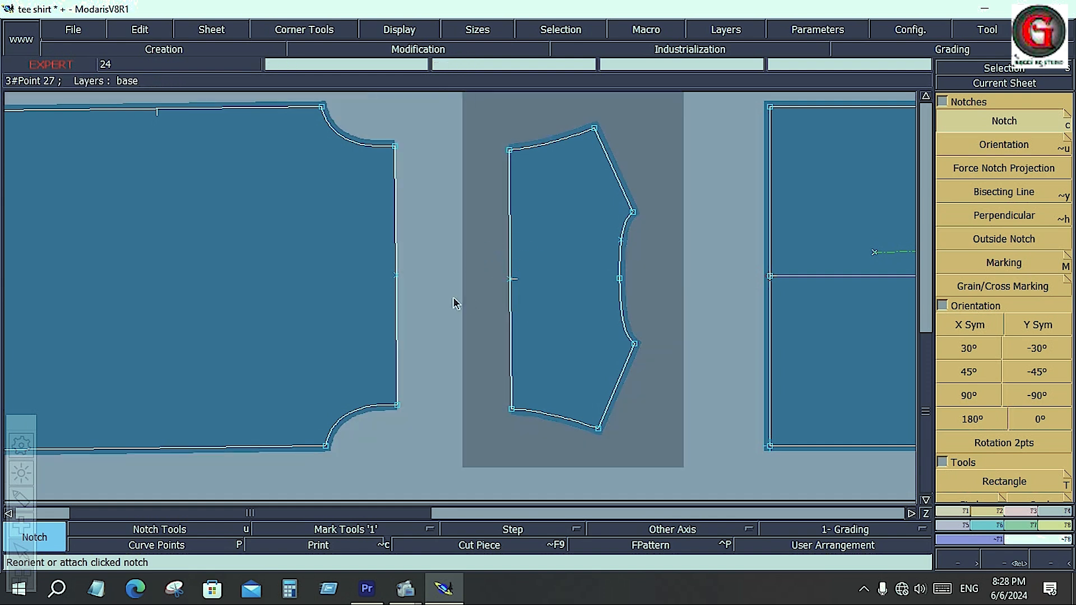
left_click(397, 278)
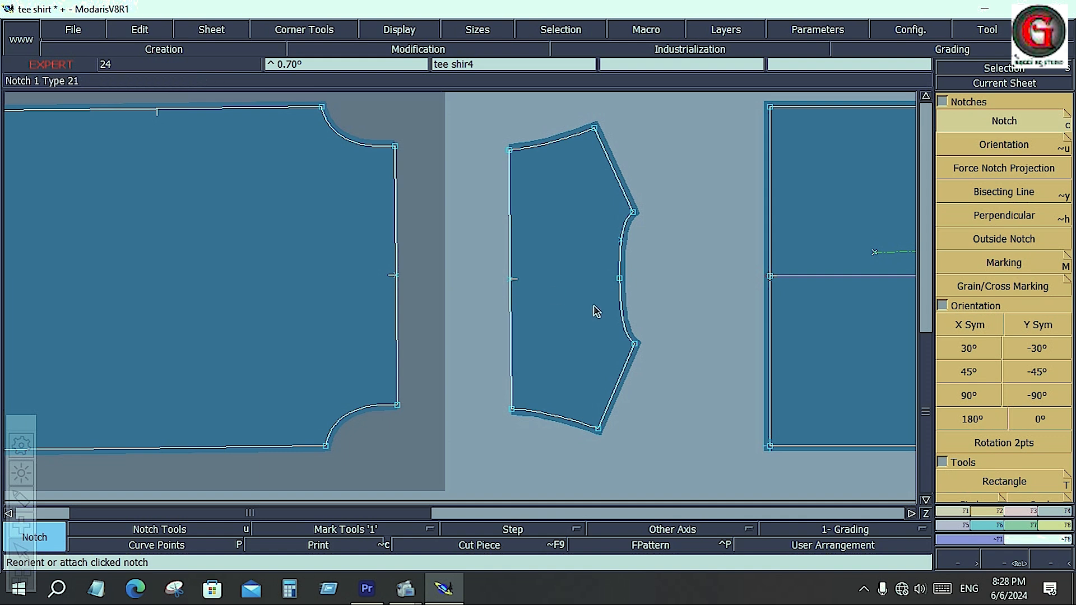
left_click(1004, 121)
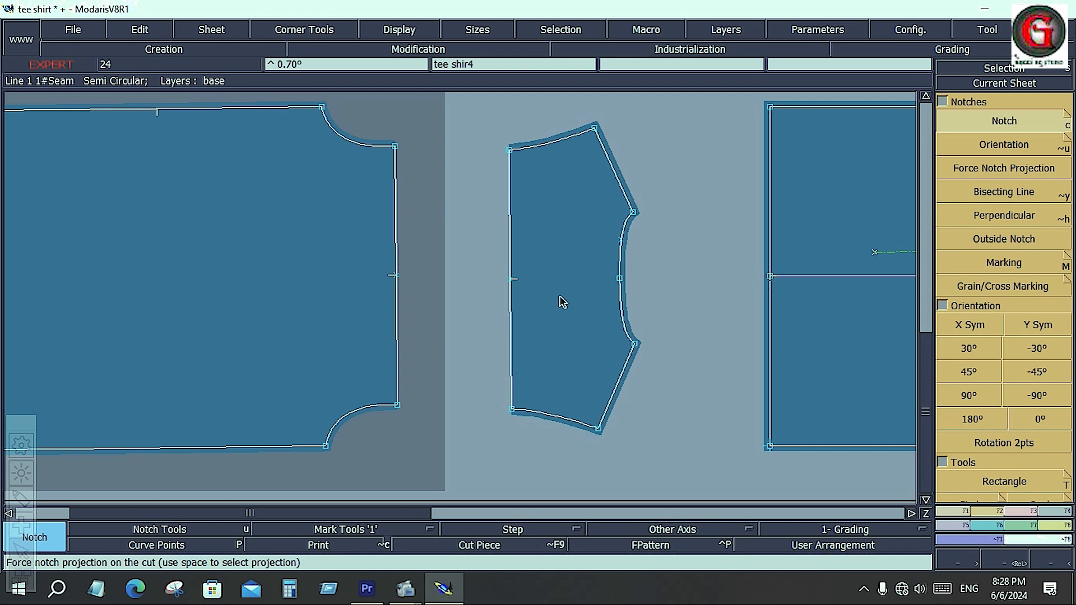
left_click(620, 281)
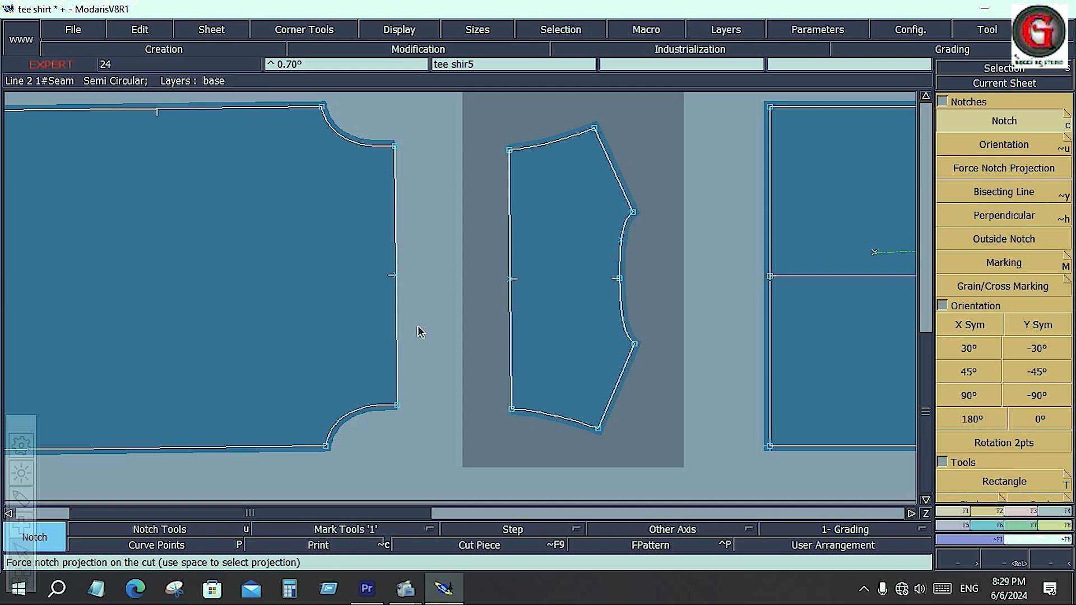
- Draw a slanted Bezier line across the full body piece from the upper shoulder line to the hem
key("j")
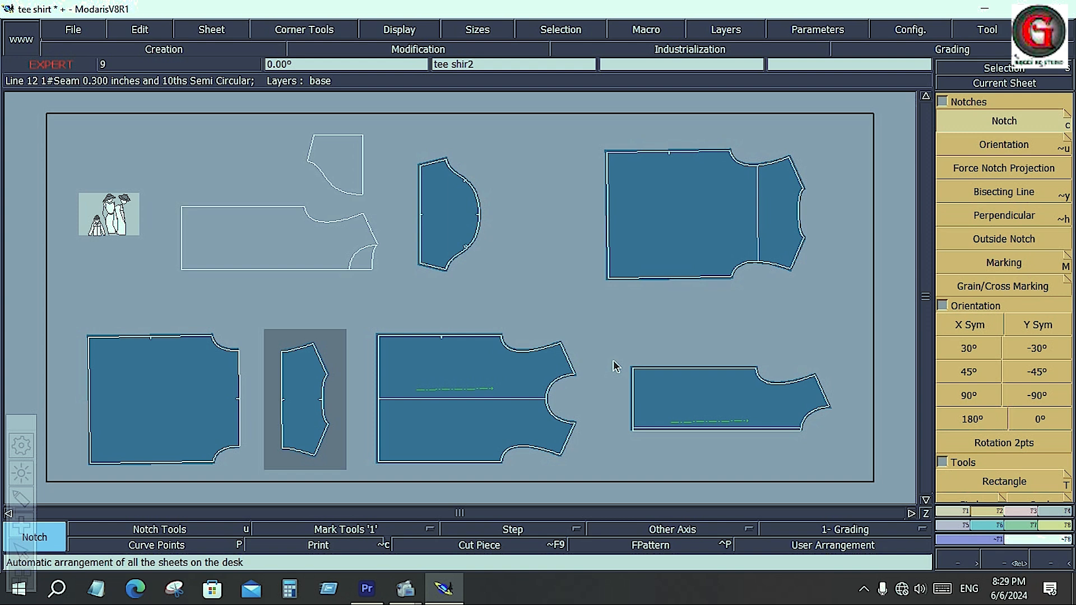
left_click(685, 228)
key("Home")
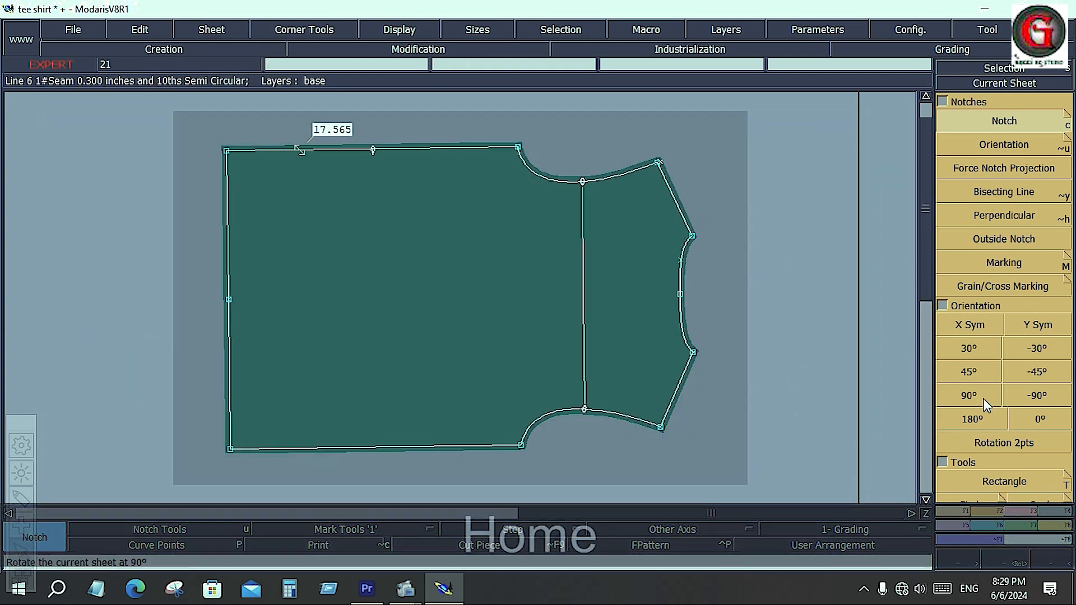
left_click(954, 512)
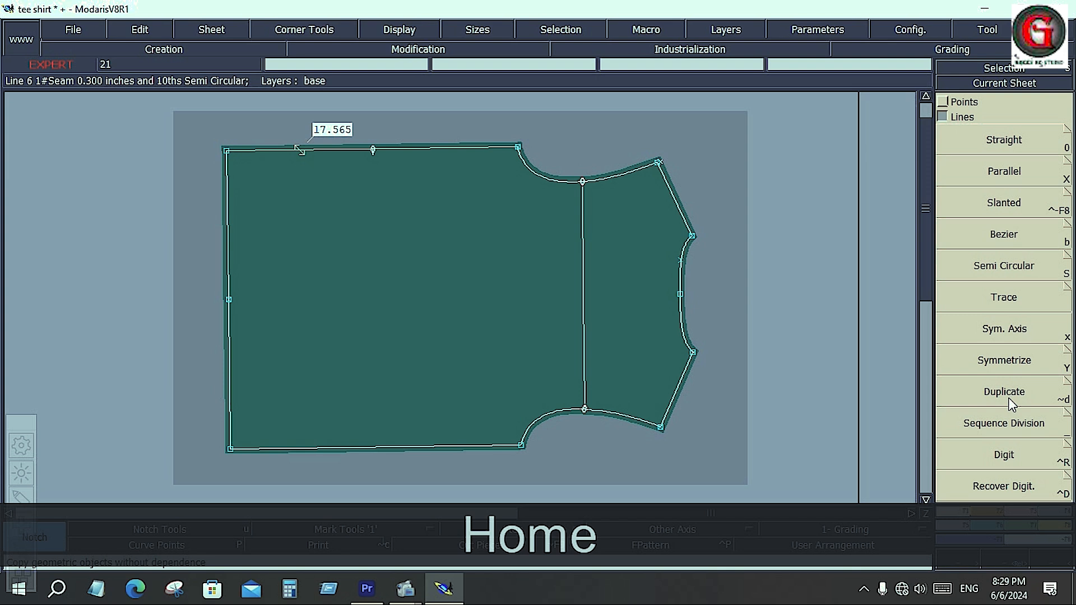
left_click(1009, 234)
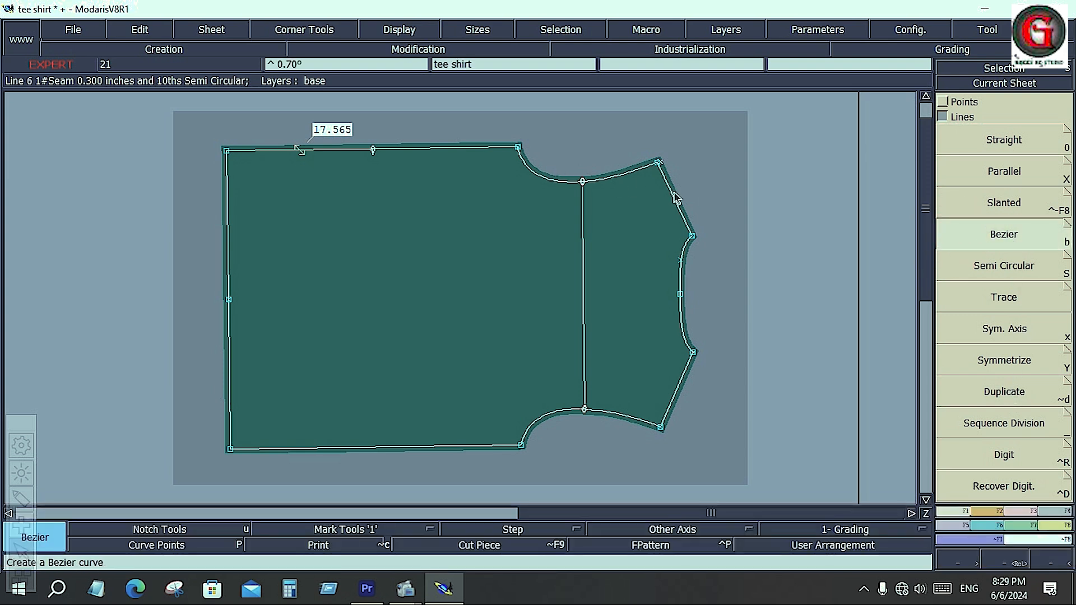
left_click(672, 194)
left_click(229, 238)
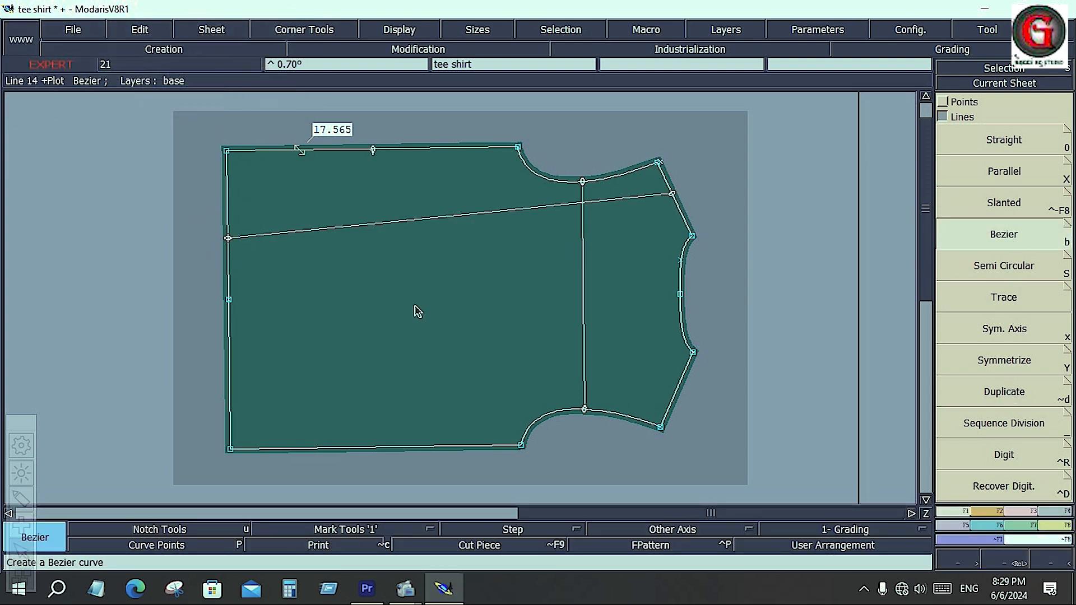
- Extract the narrow and wide lower panels on either side of the slanted line as two separate pieces
left_click(1052, 511)
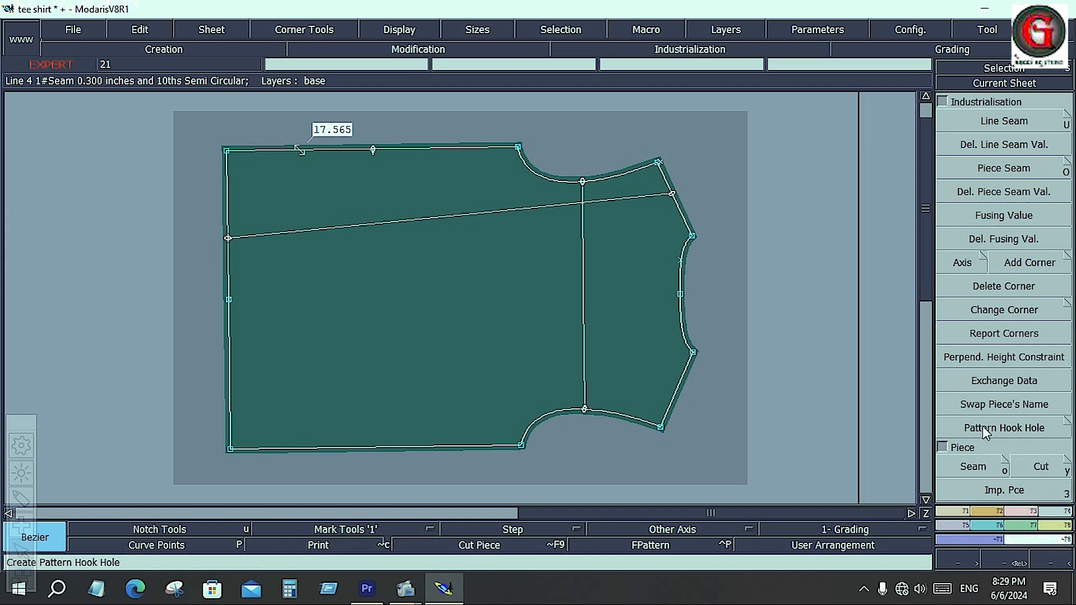
left_click(965, 482)
left_click(301, 180)
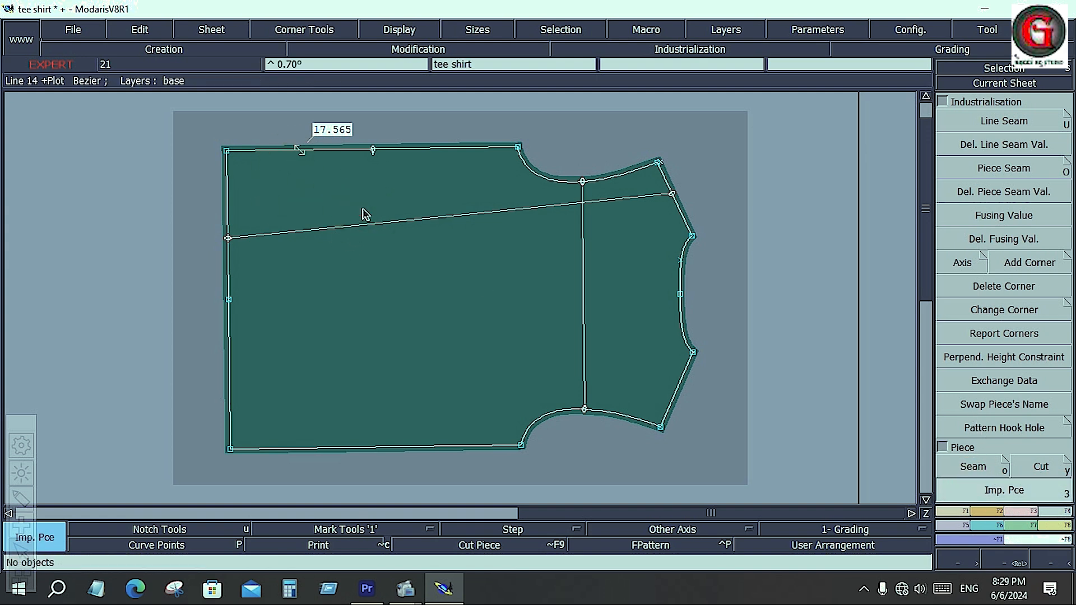
key("j")
key("Return")
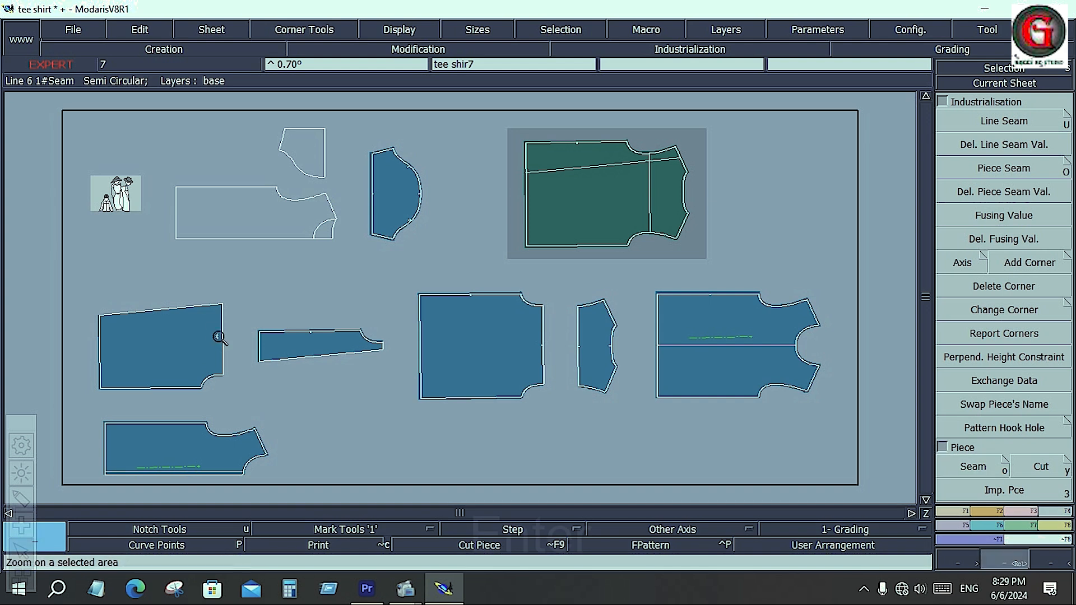
left_click_drag(103, 296, 381, 388)
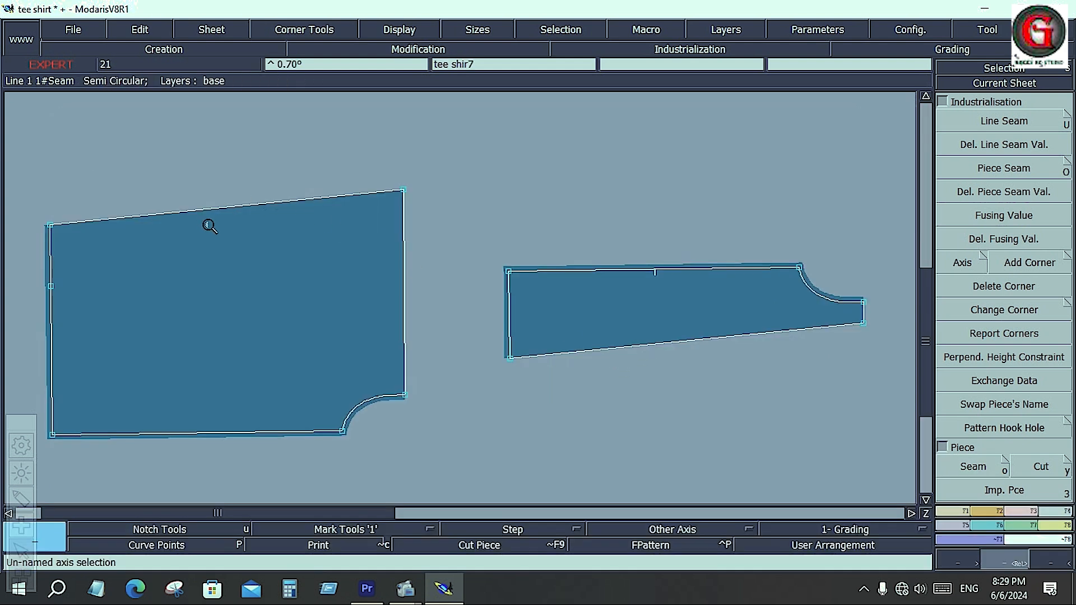
left_click(1004, 404)
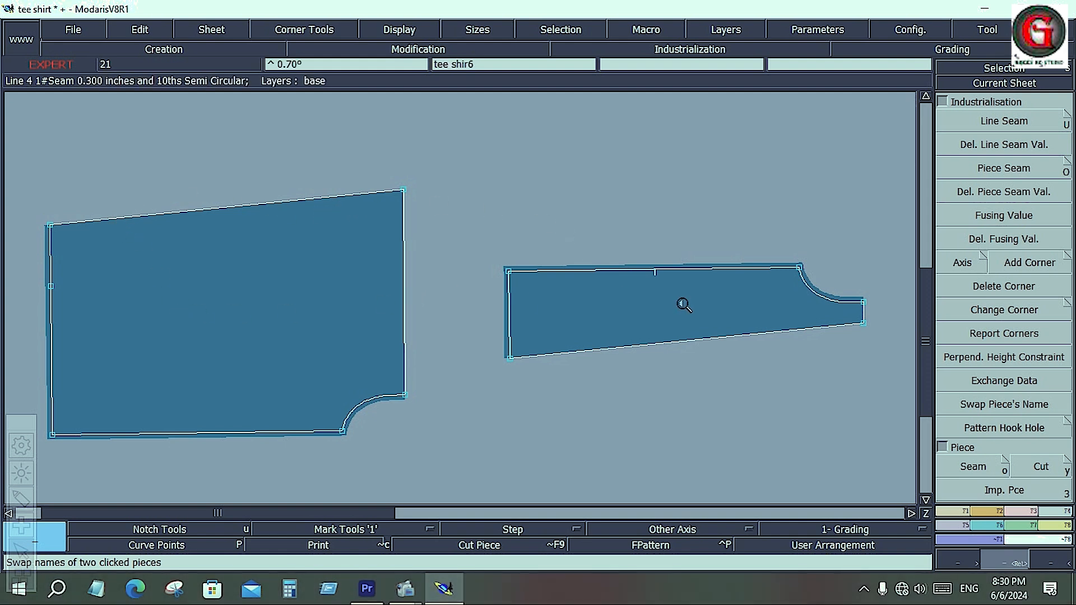
left_click(656, 328)
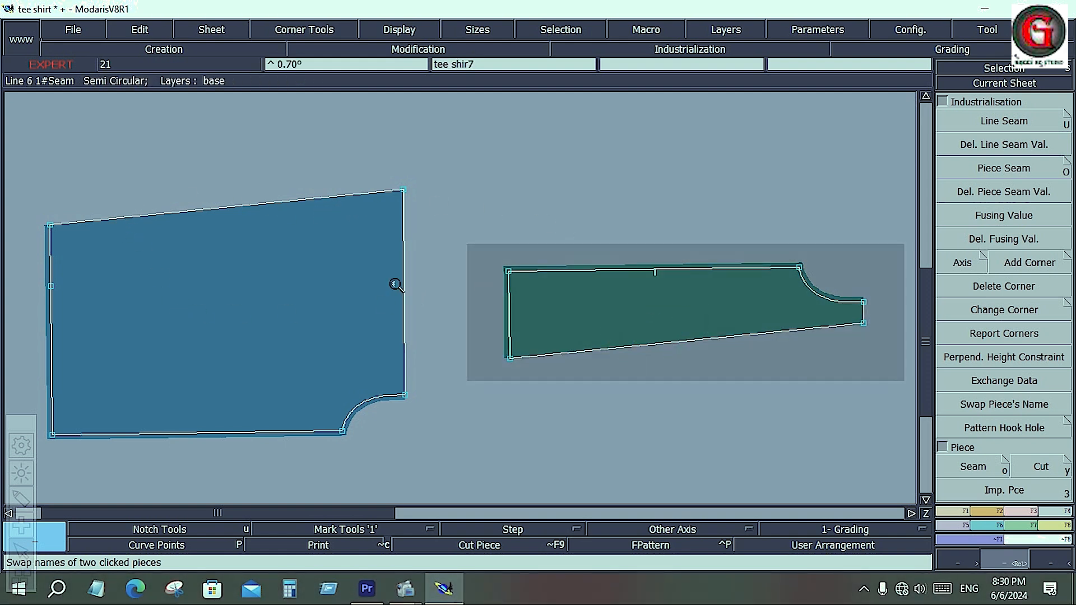
left_click(291, 274)
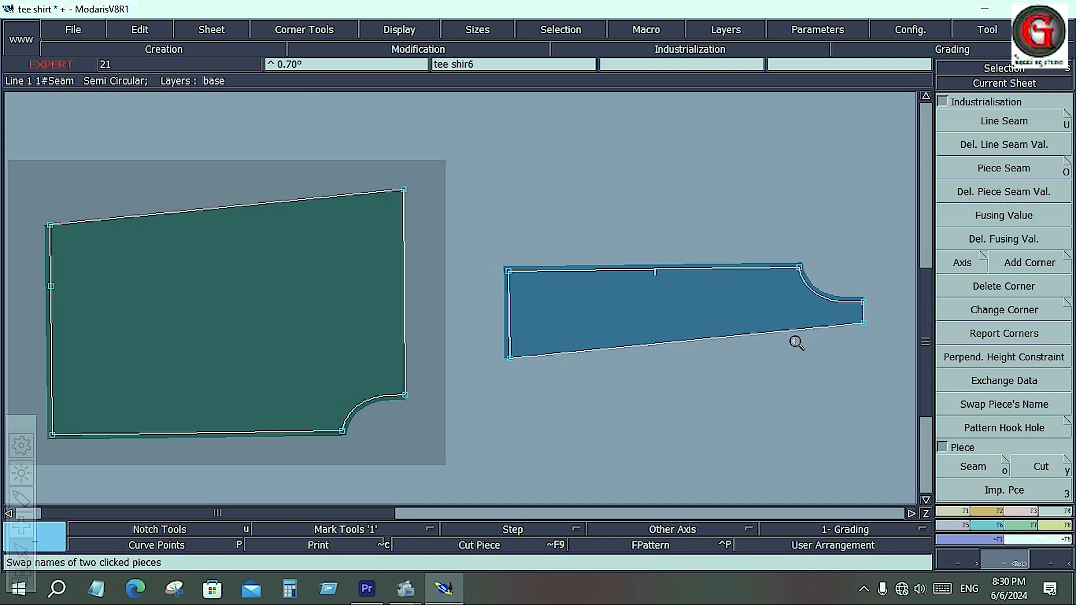
left_click(202, 211)
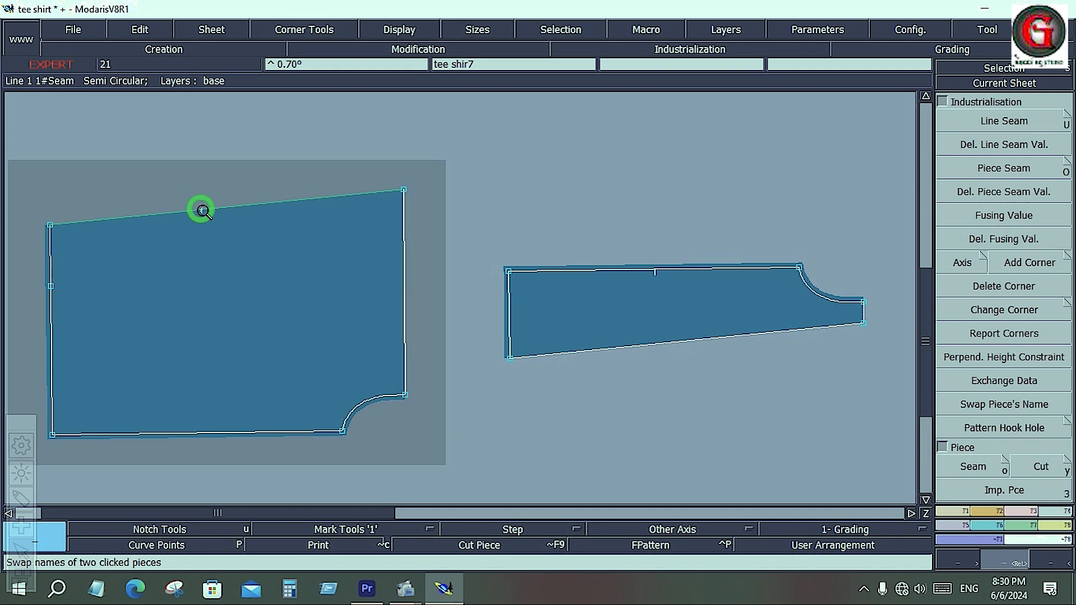
- Place paired notches on the slanted cut edges of the wide and narrow panels, and delete the misplaced notch on the narrow panel's side seam
left_click(988, 513)
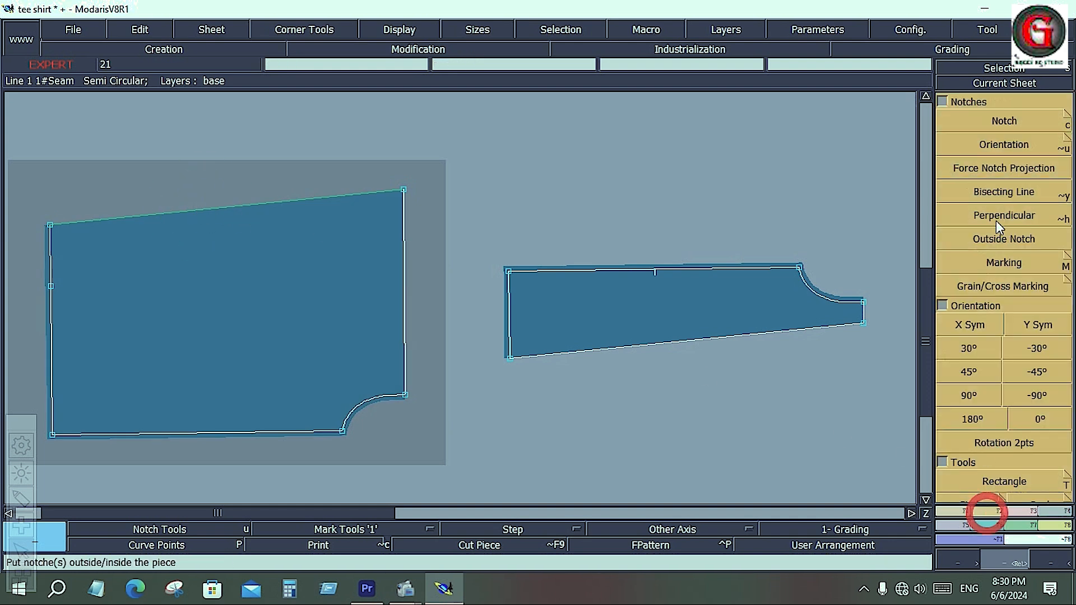
left_click(1003, 122)
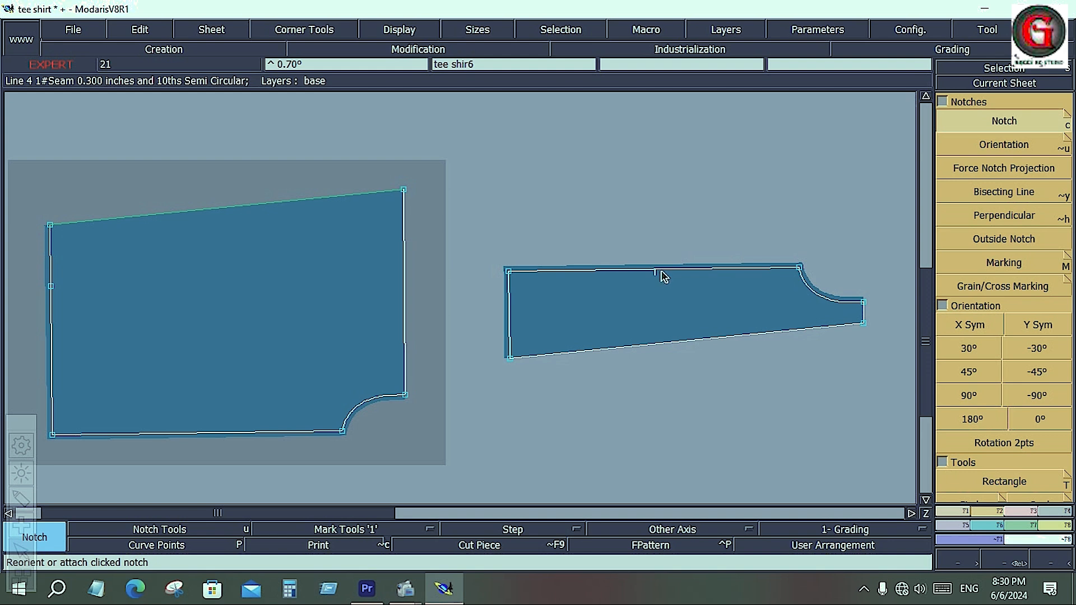
left_click(661, 272)
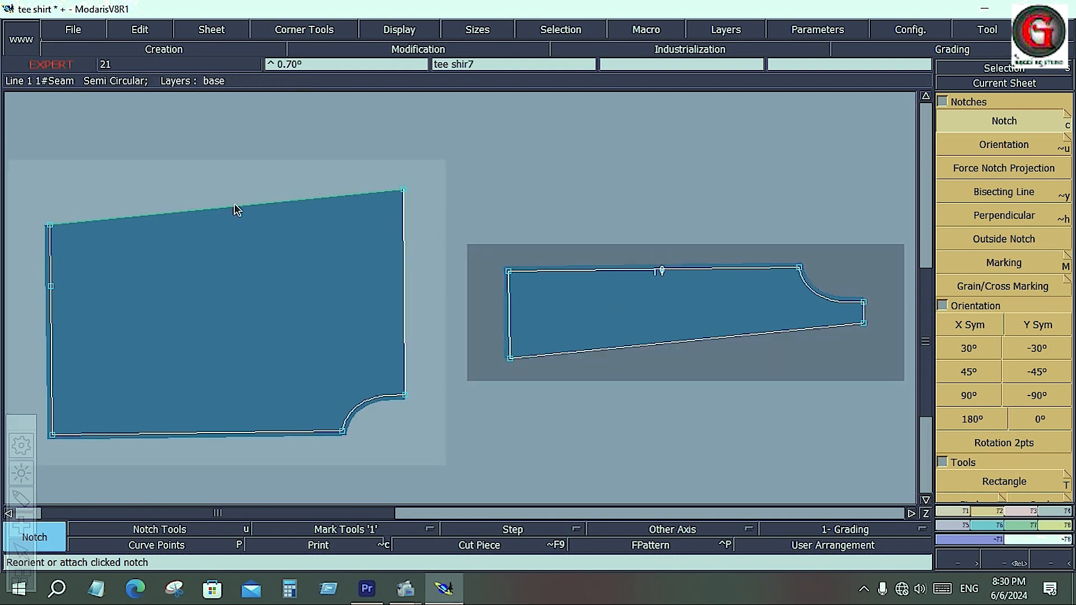
left_click(216, 210)
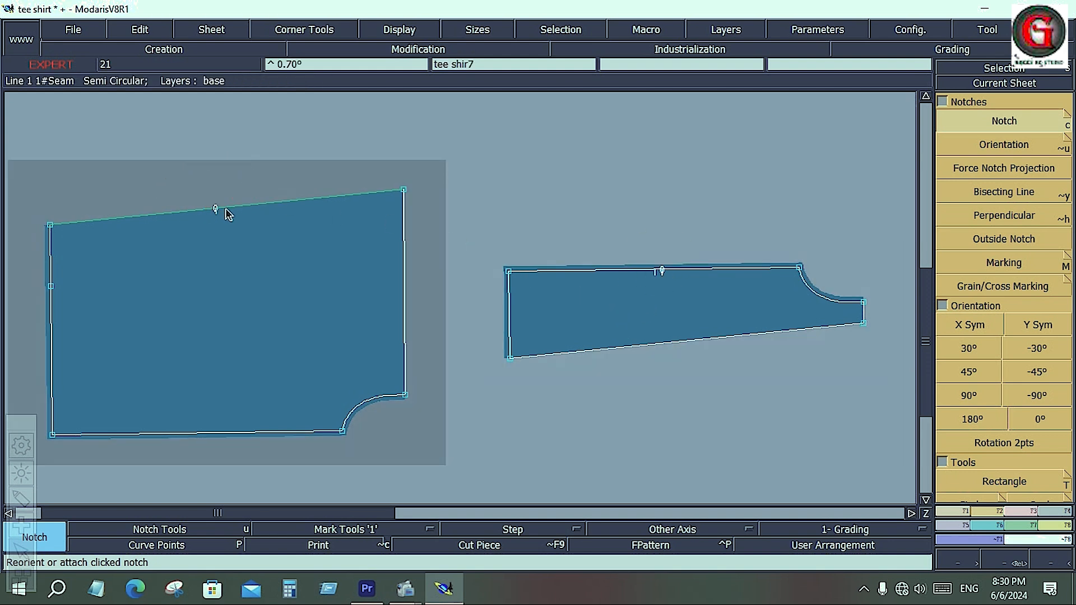
left_click(227, 209)
left_click(666, 347)
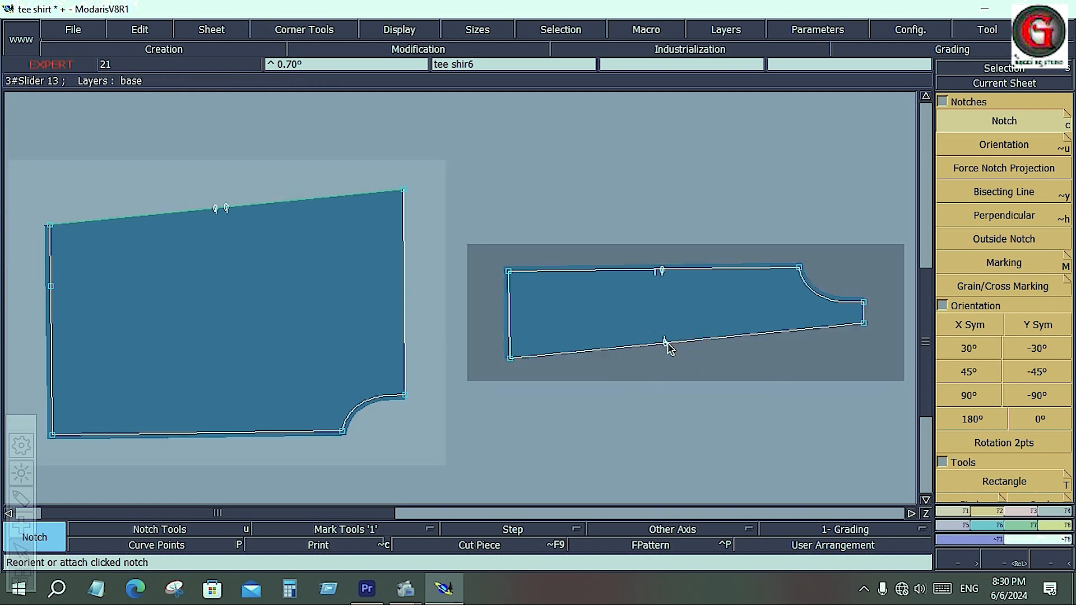
key("Delete")
left_click(665, 275)
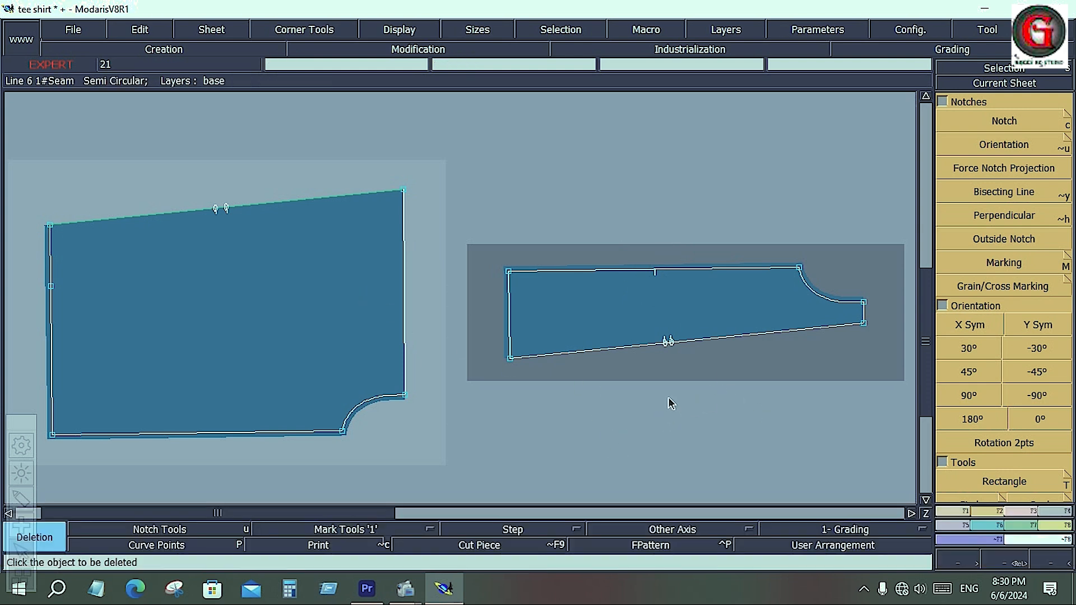
left_click(255, 240)
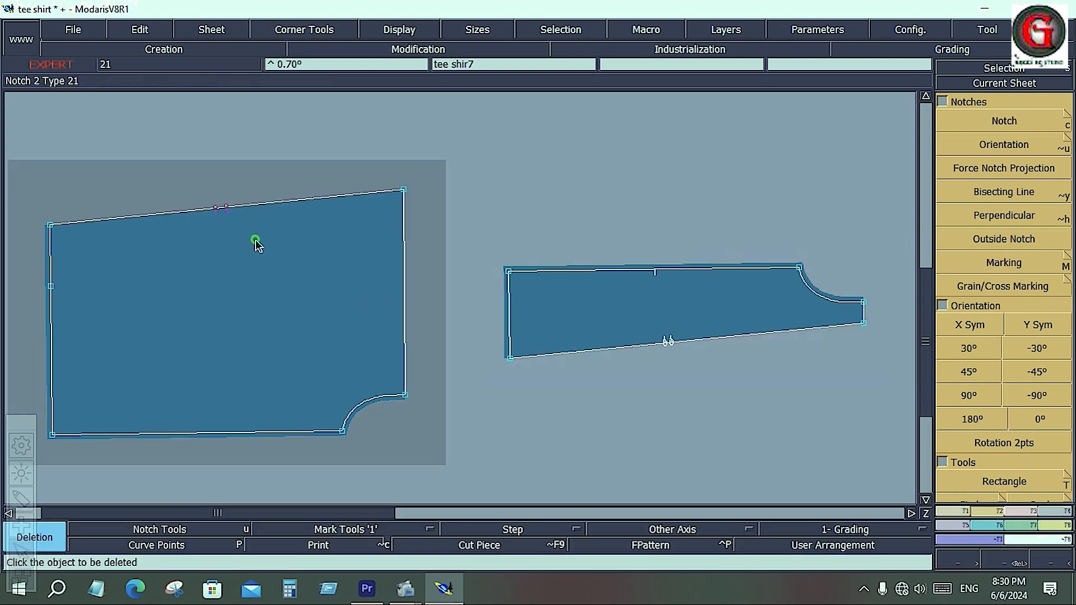
left_click(696, 369)
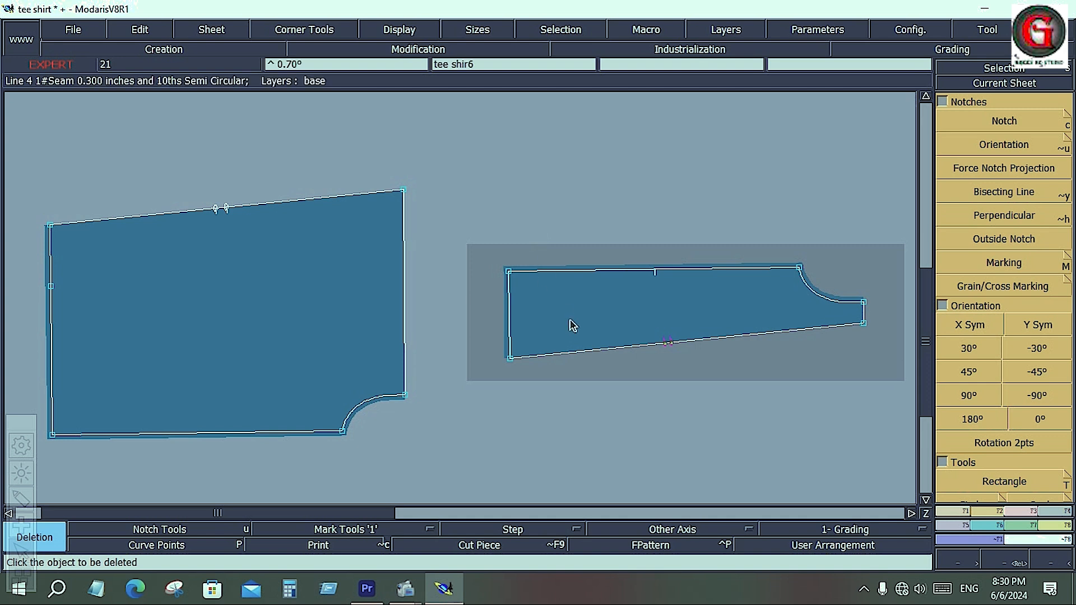
left_click(592, 396)
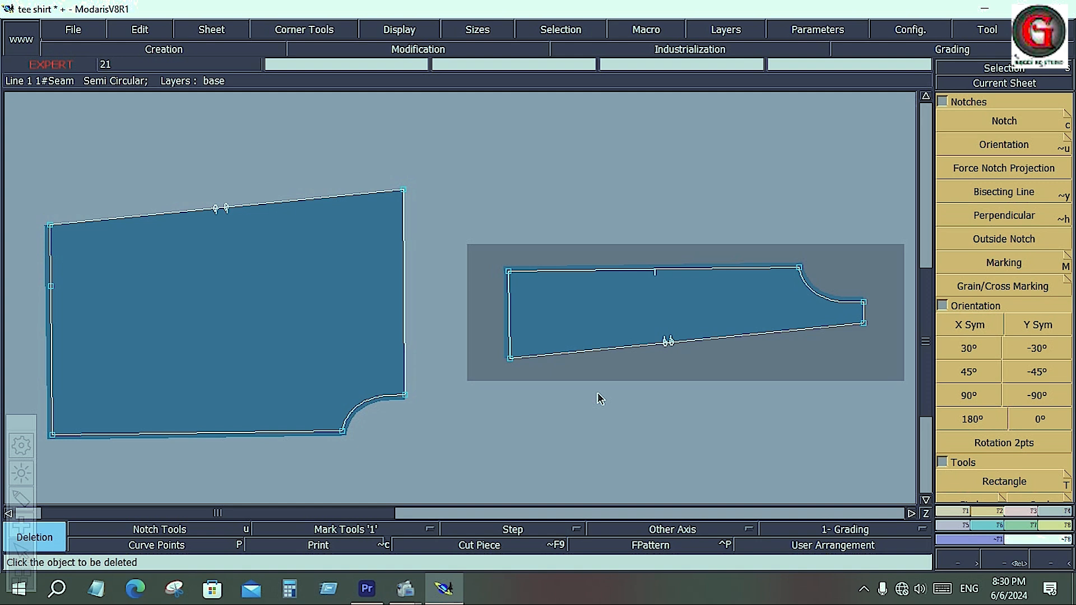
- Arrange all sheets on the desk and undo the panel and yoke splits together with the dividing lines on the body piece
key("j")
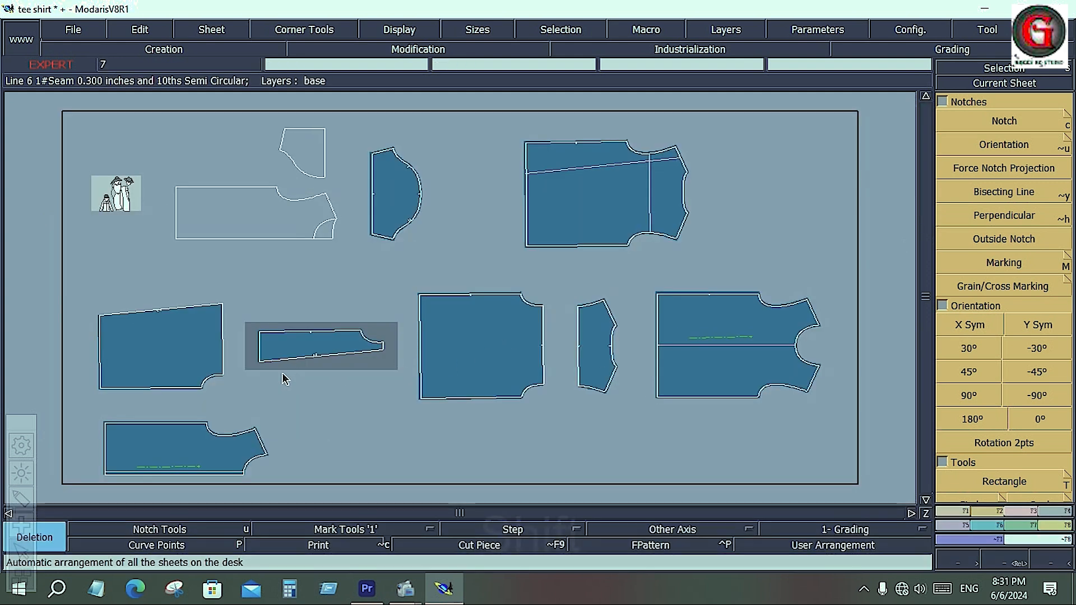
key("shift+z")
key("shift+z")
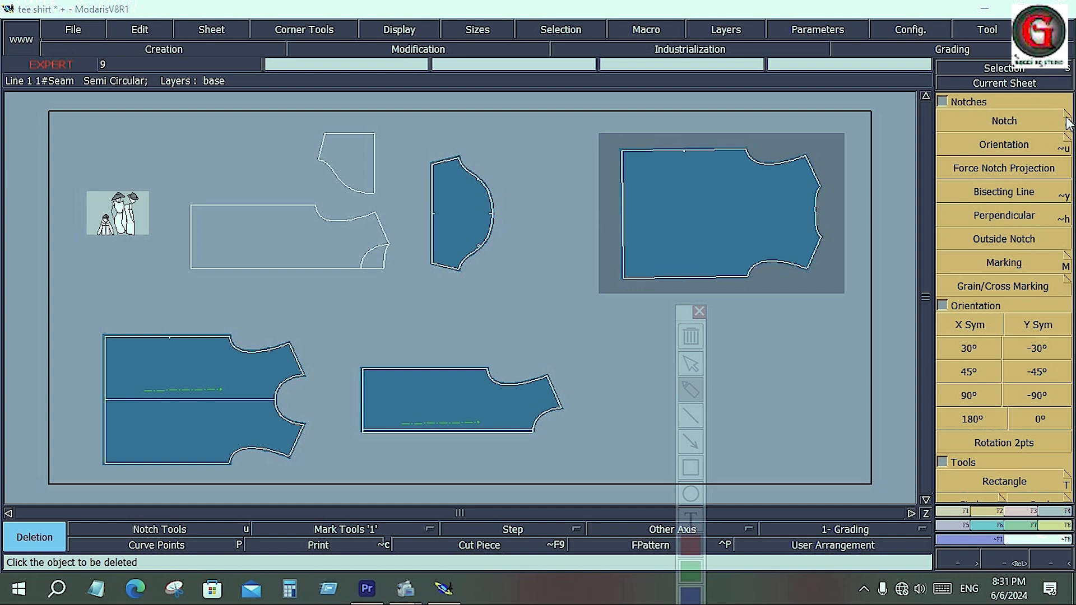
- Open the notch type selection of the Notch tool
left_click(970, 196)
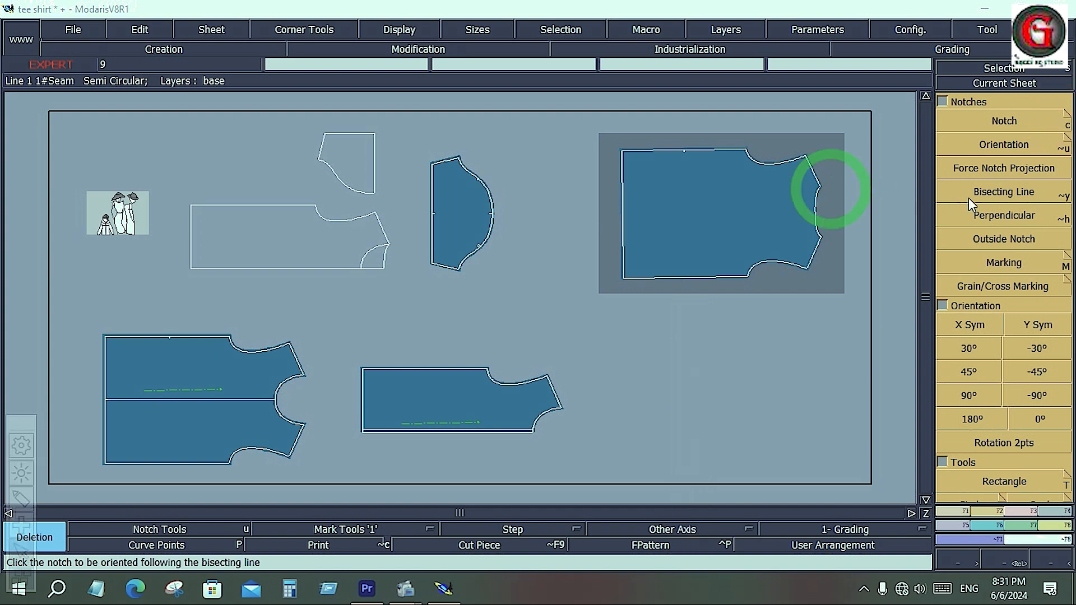
left_click(1065, 117)
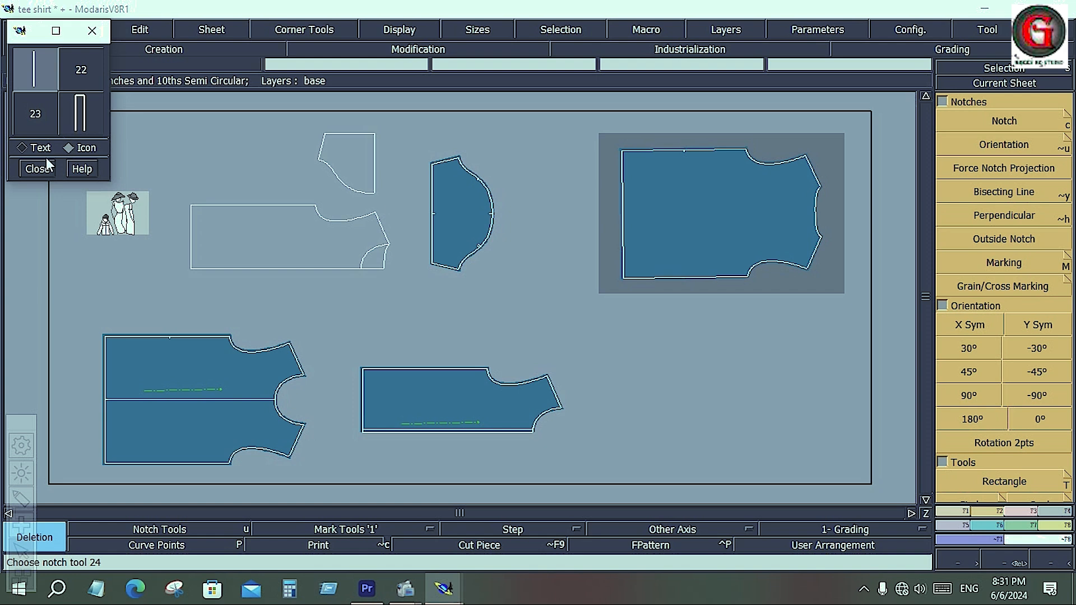
left_click(59, 32)
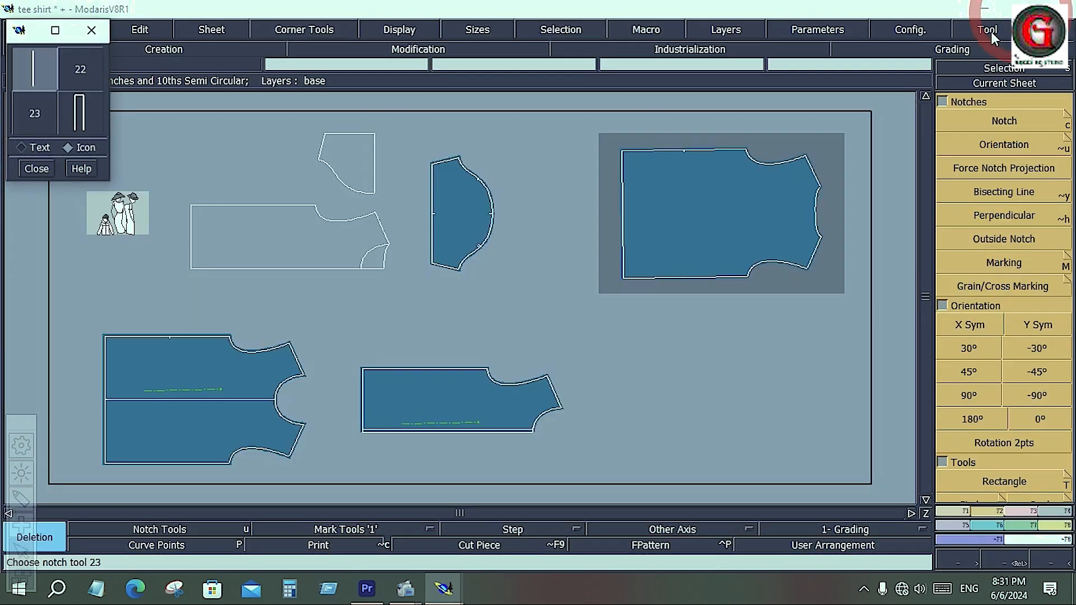
- Place a type 21 notch at the centre point of the body piece's neckline after undoing the last deletion
left_click(1020, 9)
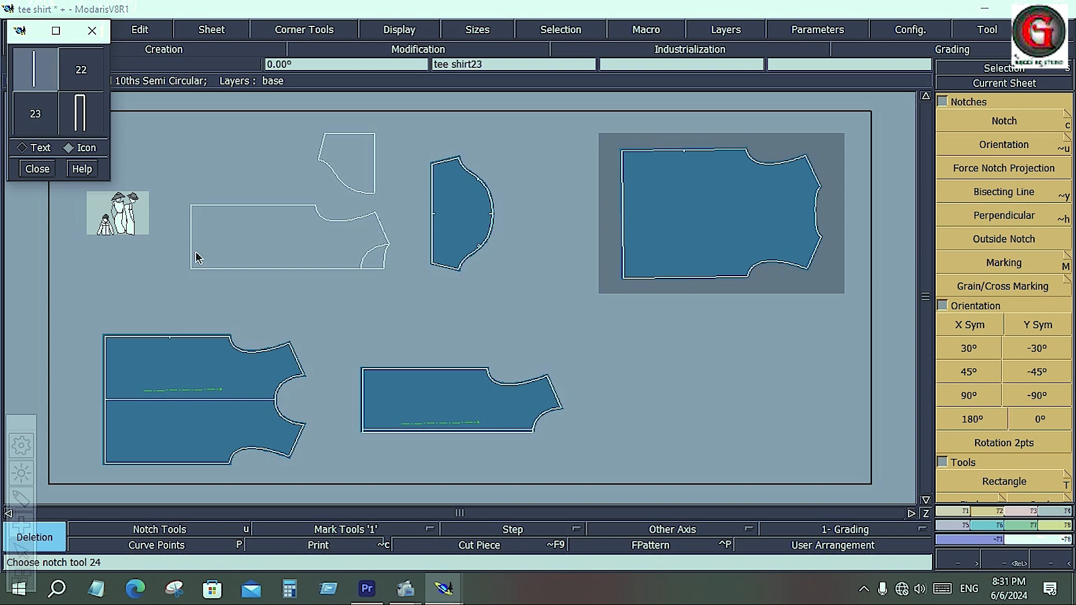
key("Home")
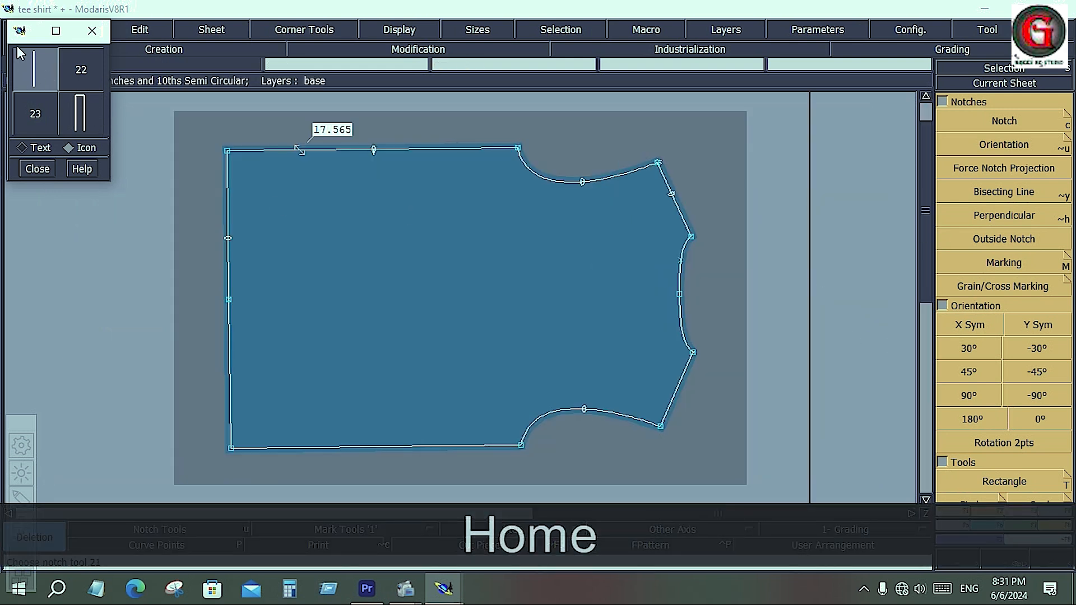
left_click(678, 298)
key("ctrl+z")
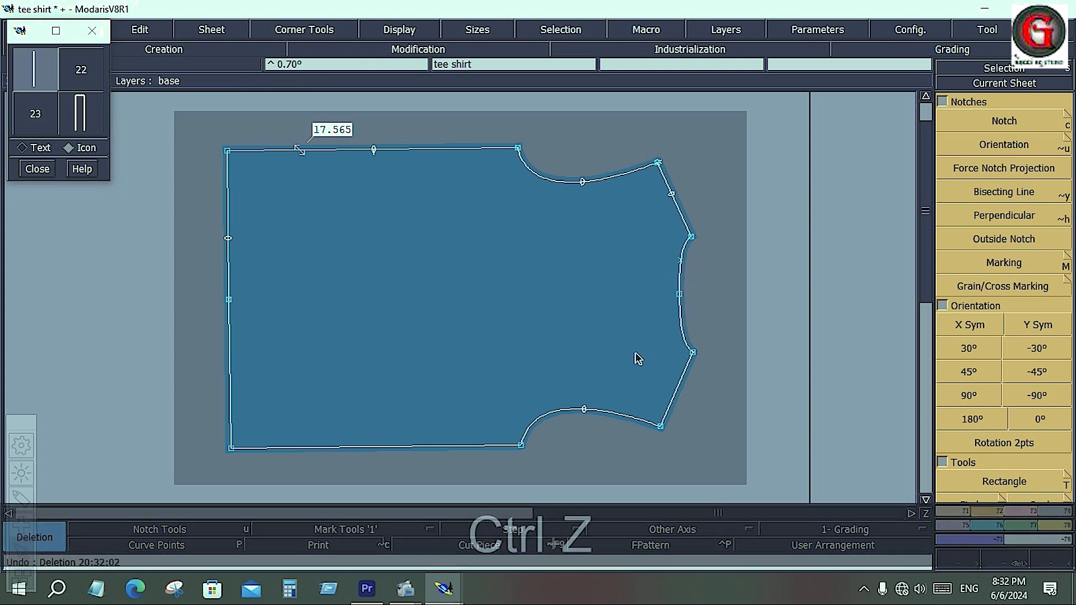
left_click(1004, 121)
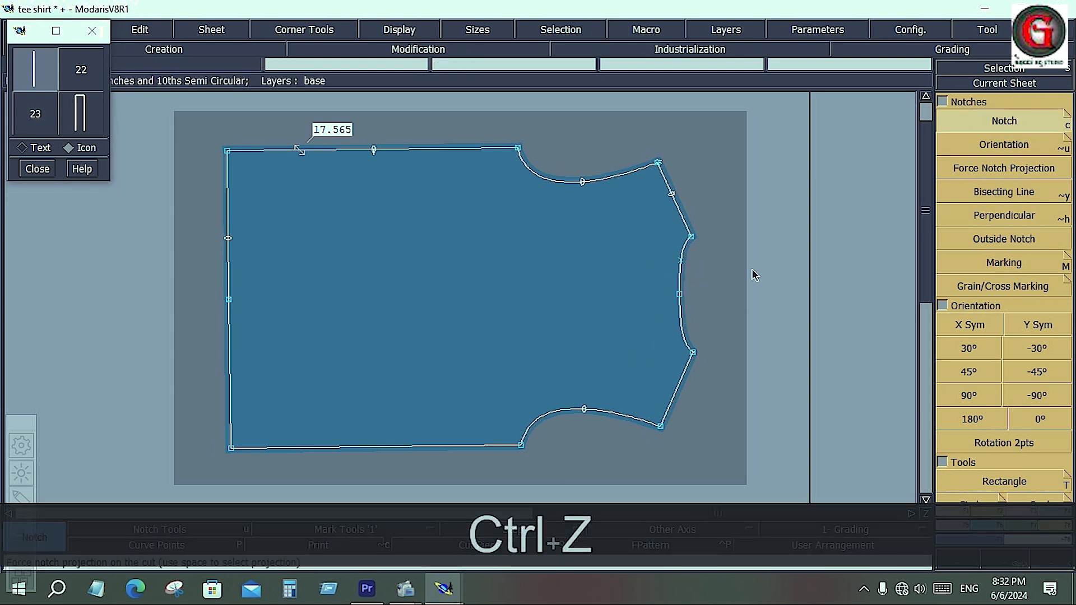
left_click(678, 292)
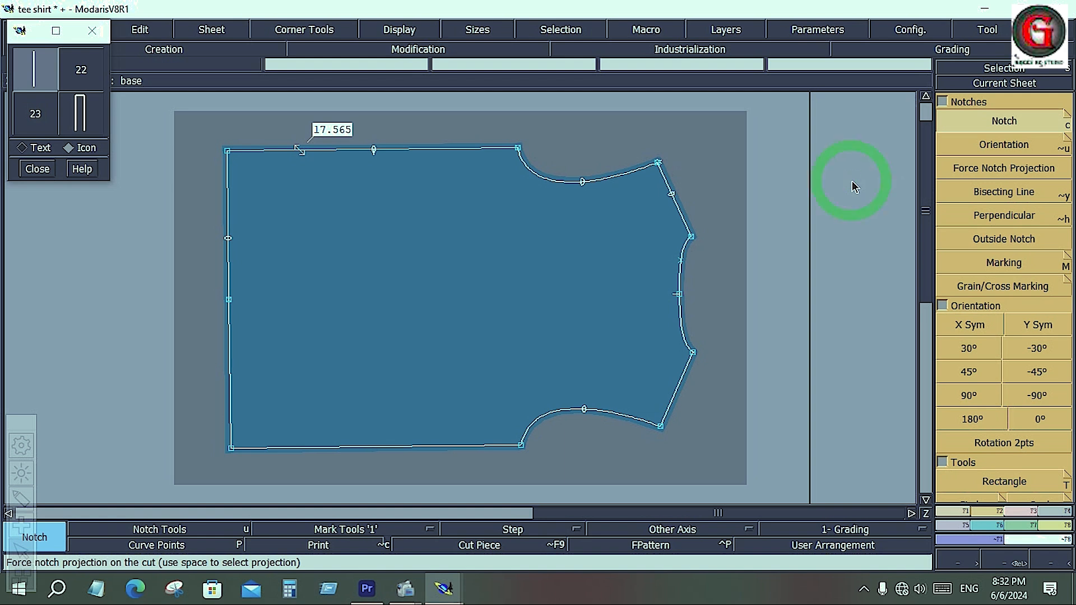
- Select the type 24 notch and place it at the existing notch point midway along the body piece's upper side seam
left_click(1055, 536)
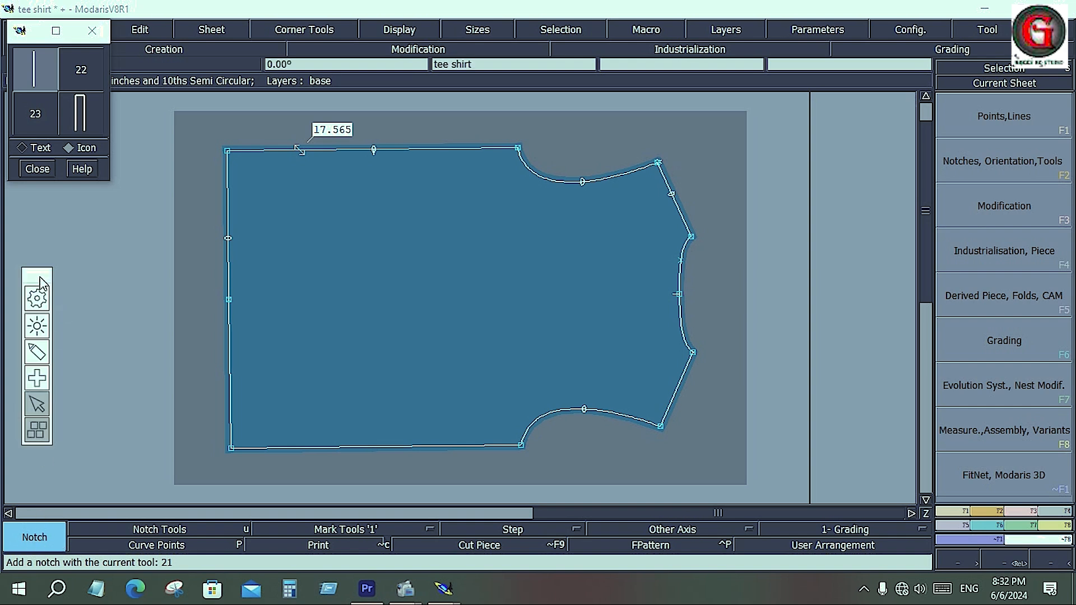
left_click_drag(40, 281, 20, 343)
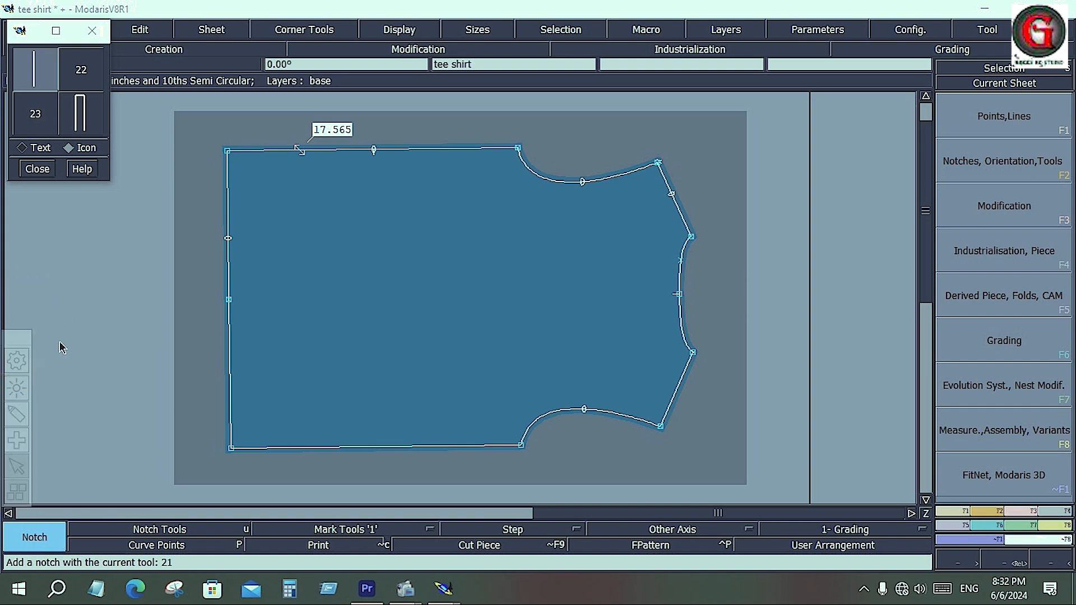
left_click(1050, 168)
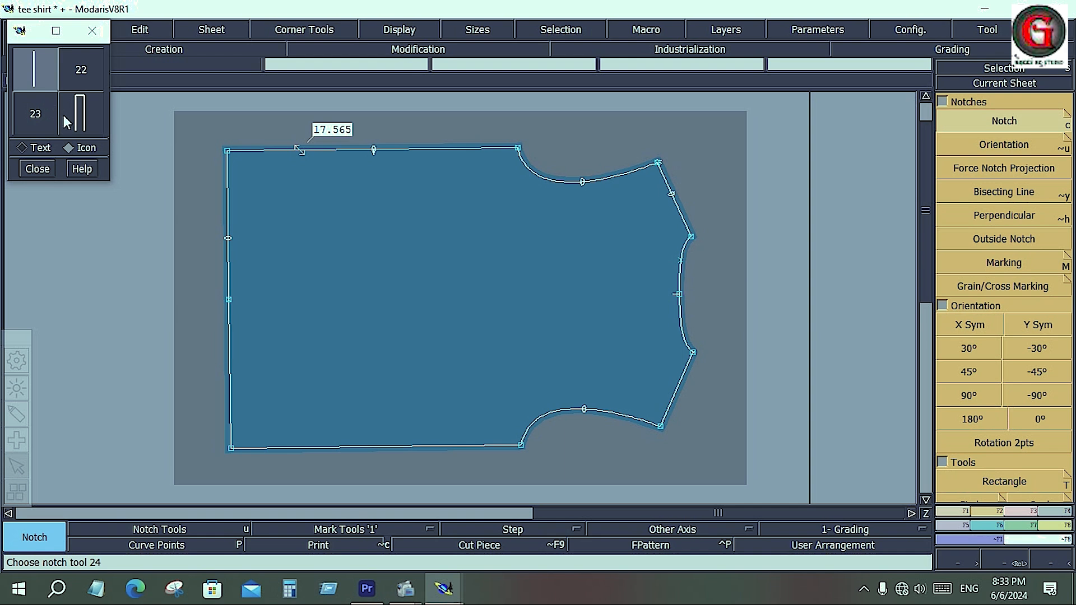
left_click(82, 114)
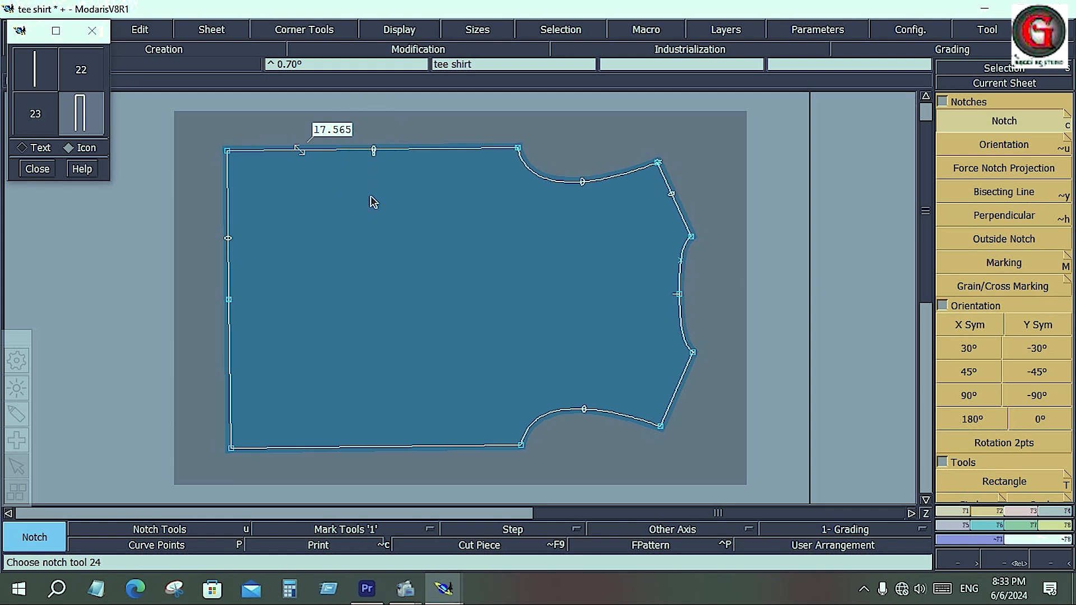
scroll(373, 157, "up", 3)
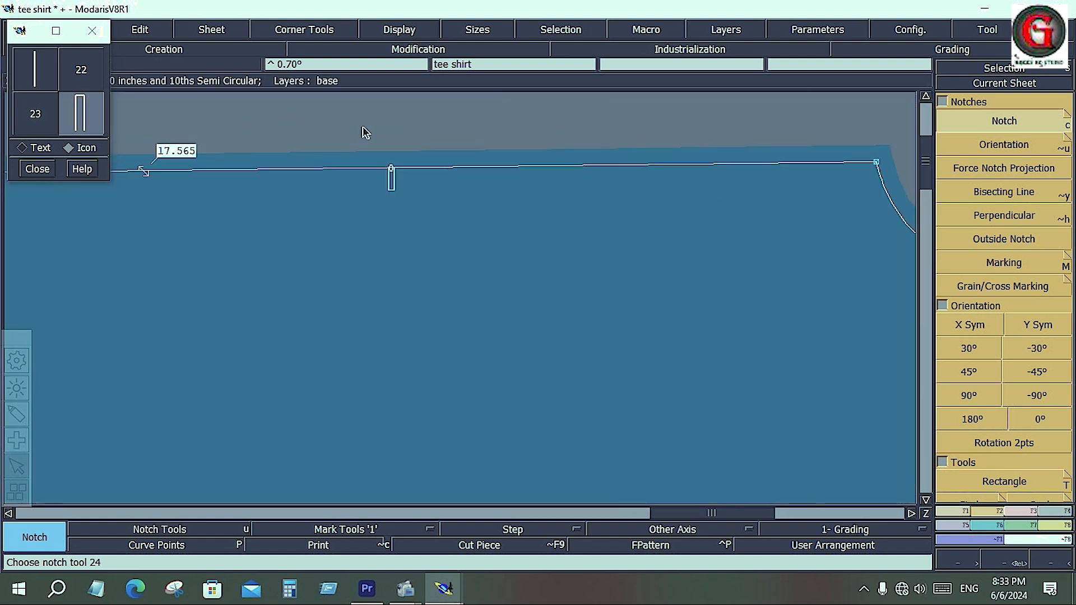
scroll(365, 133, "up", 2)
scroll(365, 133, "down", 2)
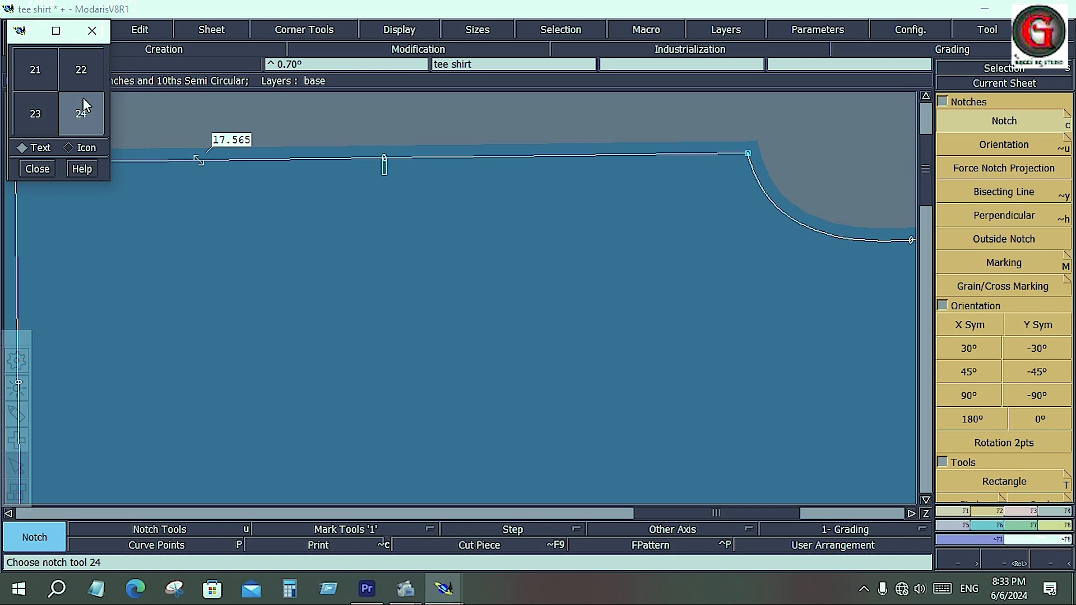
- Compare the text and icon displays of notch types 21 to 24, keeping type 24 selected
left_click(31, 115)
left_click(30, 69)
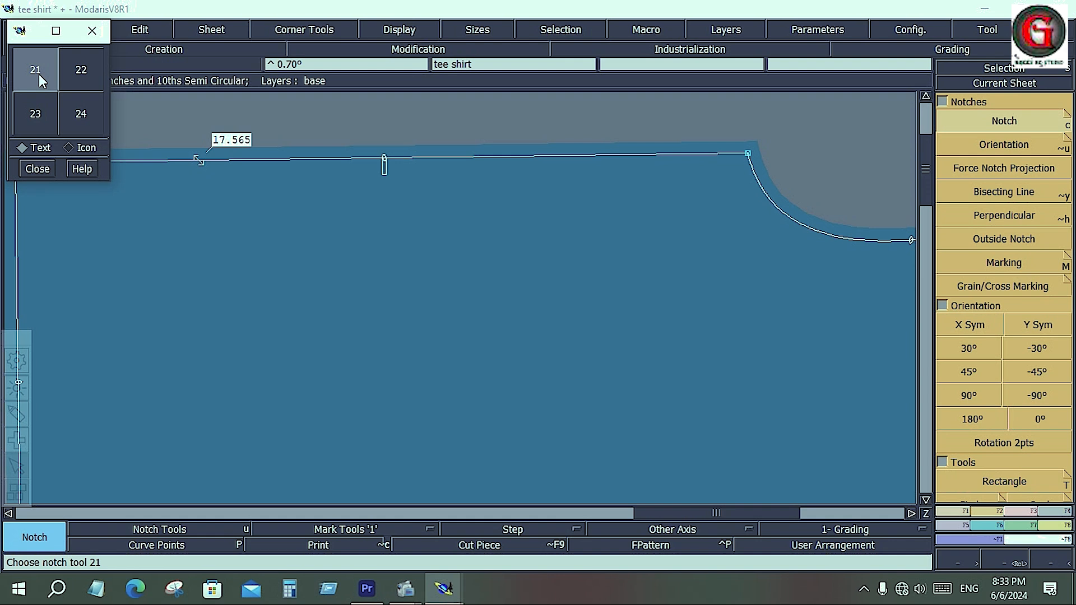
left_click(68, 148)
left_click(80, 112)
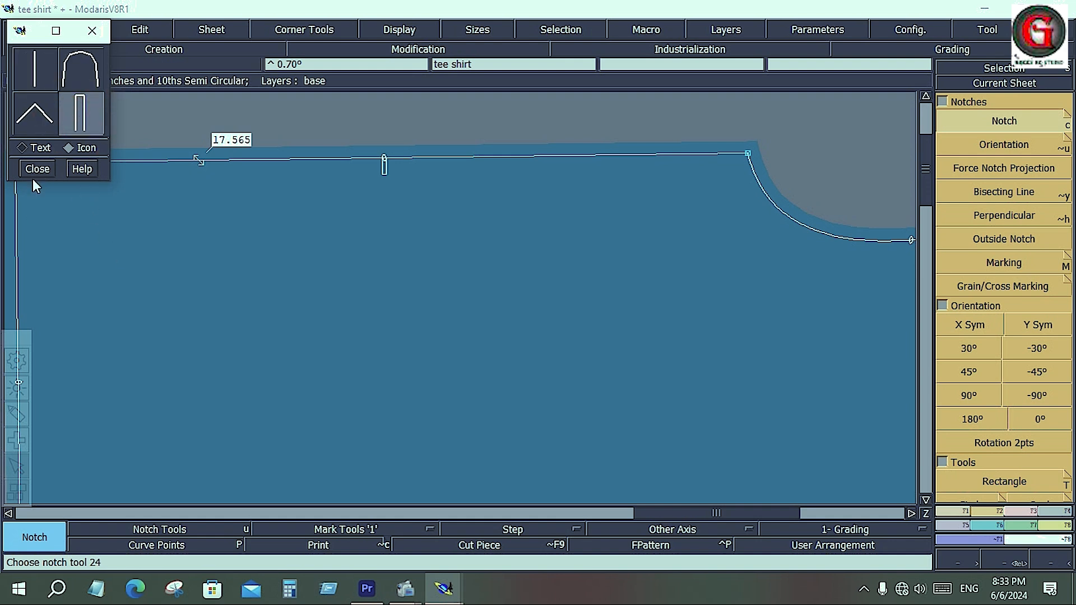
left_click(39, 147)
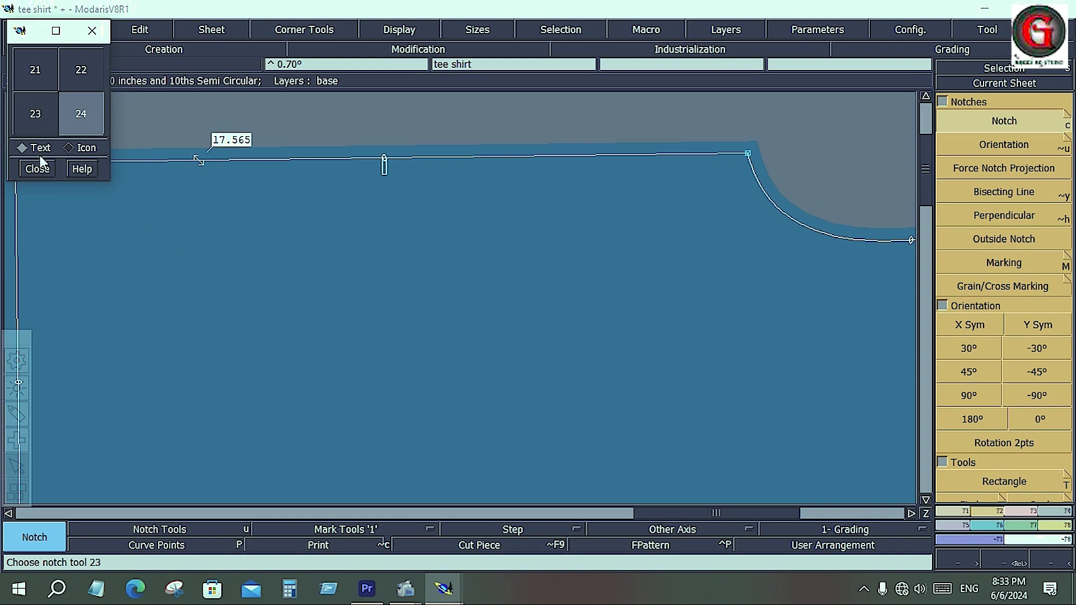
left_click(86, 152)
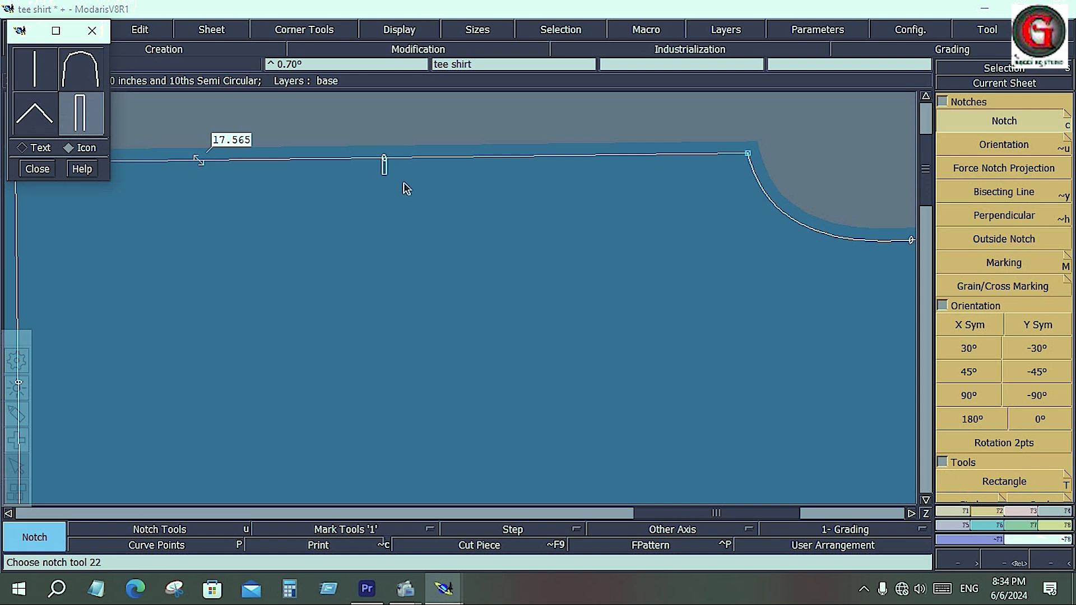
- Place a type 24 slot notch, a U-shaped type 22 notch and a V-shaped type 23 notch along the upper side seam
left_click(211, 162)
left_click(74, 70)
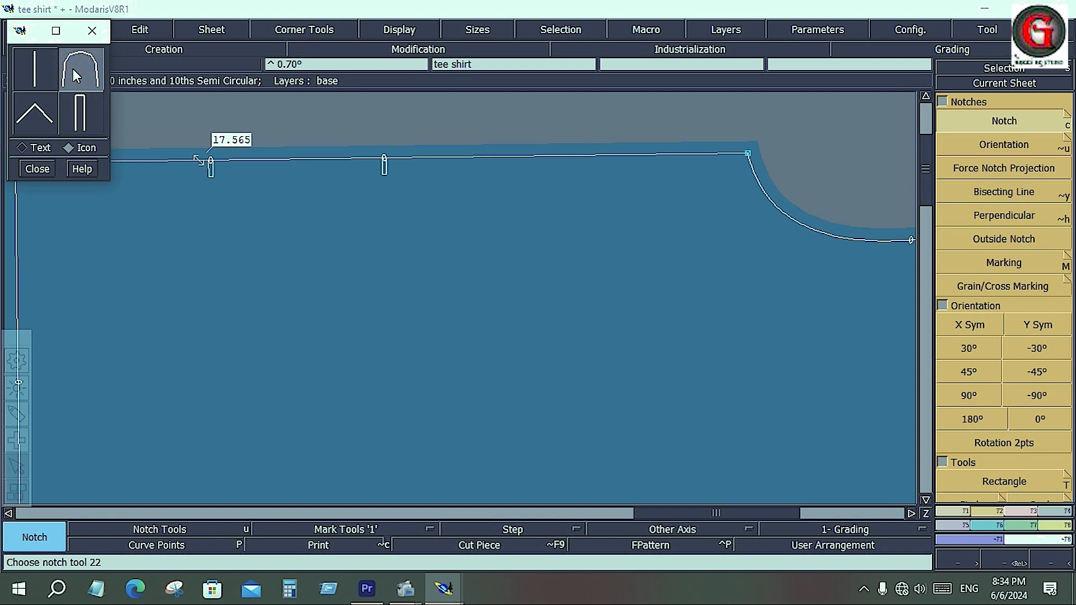
left_click(247, 162)
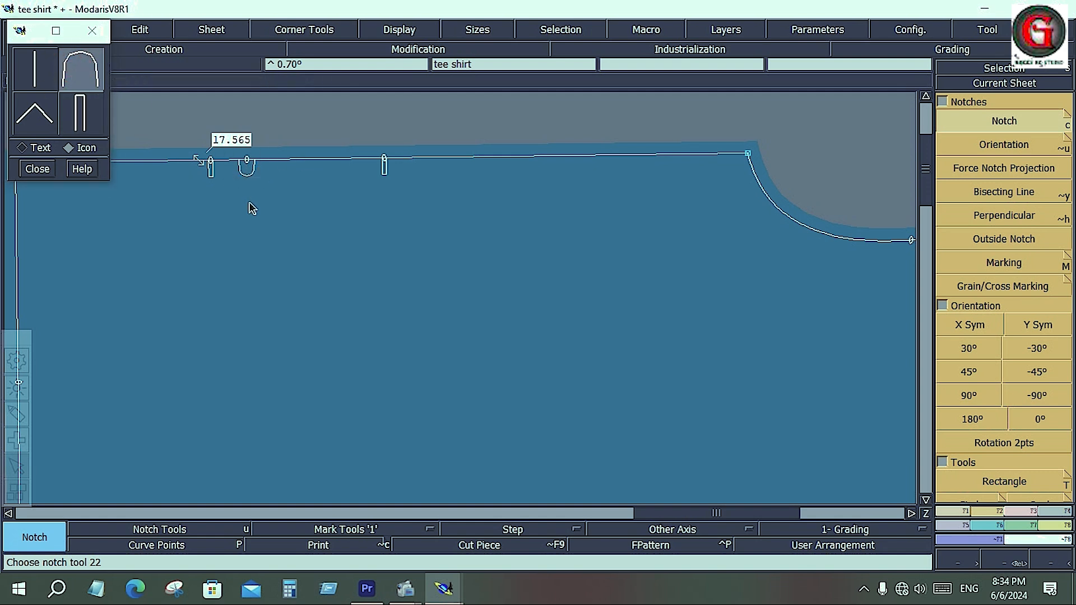
left_click(44, 116)
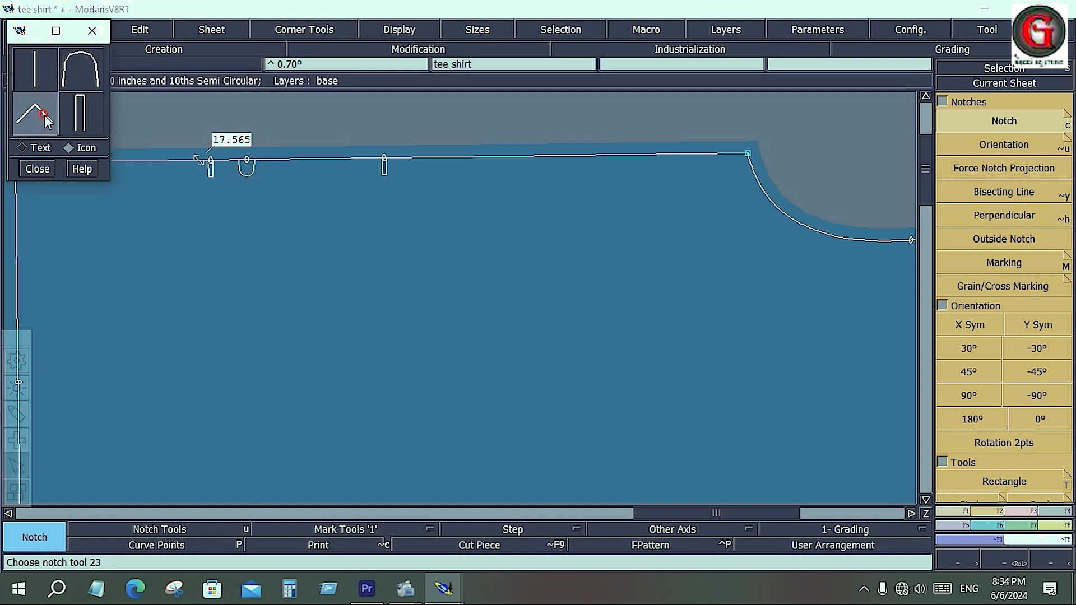
left_click(485, 158)
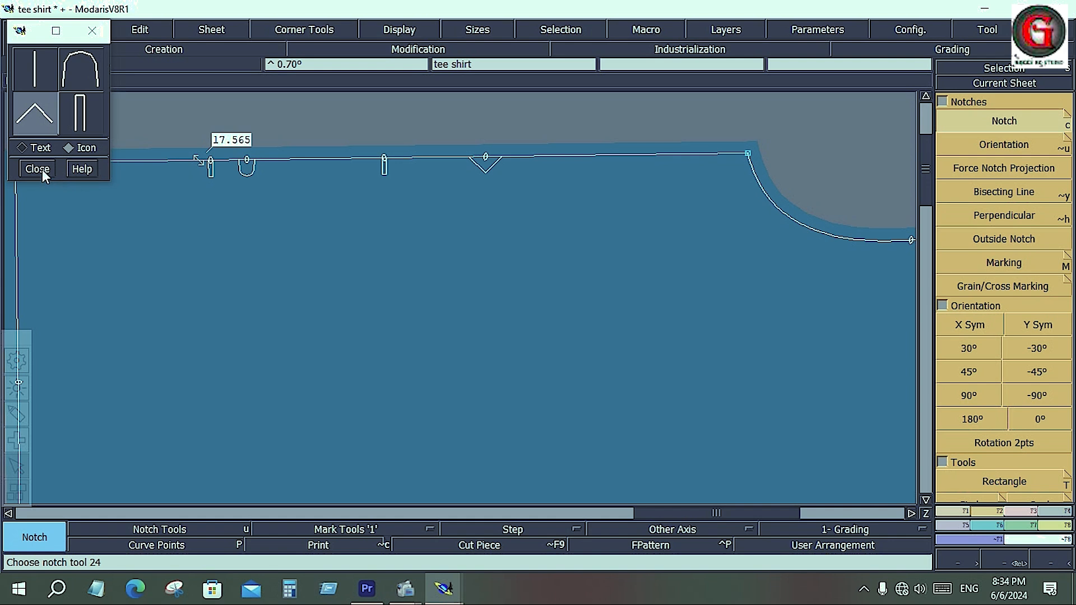
- Show the notch types as text and add one notch each of types 22, 21 and 24 along the upper side seam
left_click(41, 148)
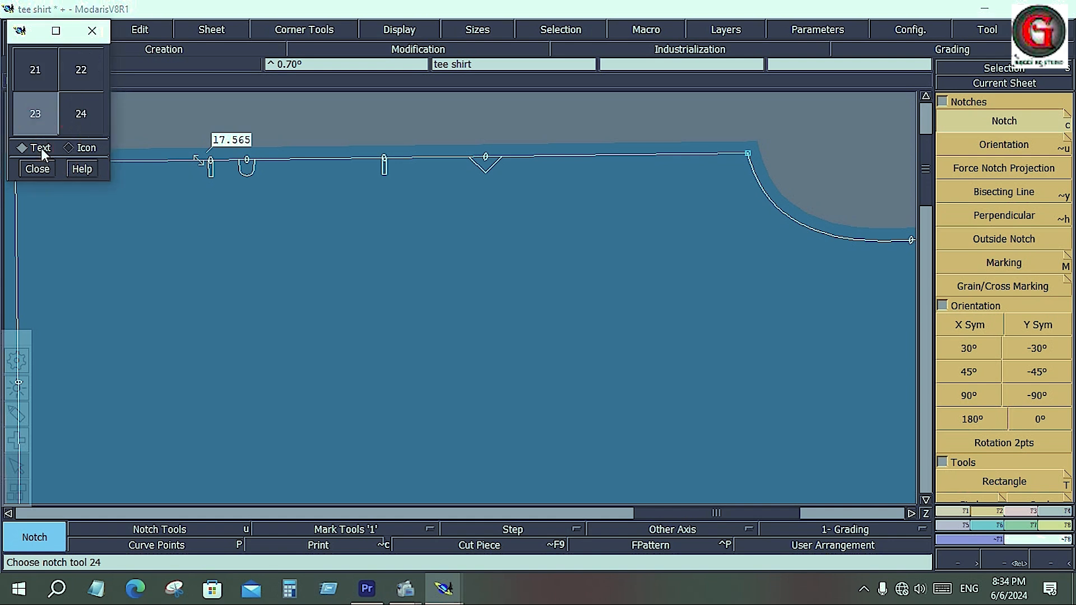
left_click(82, 70)
left_click(315, 160)
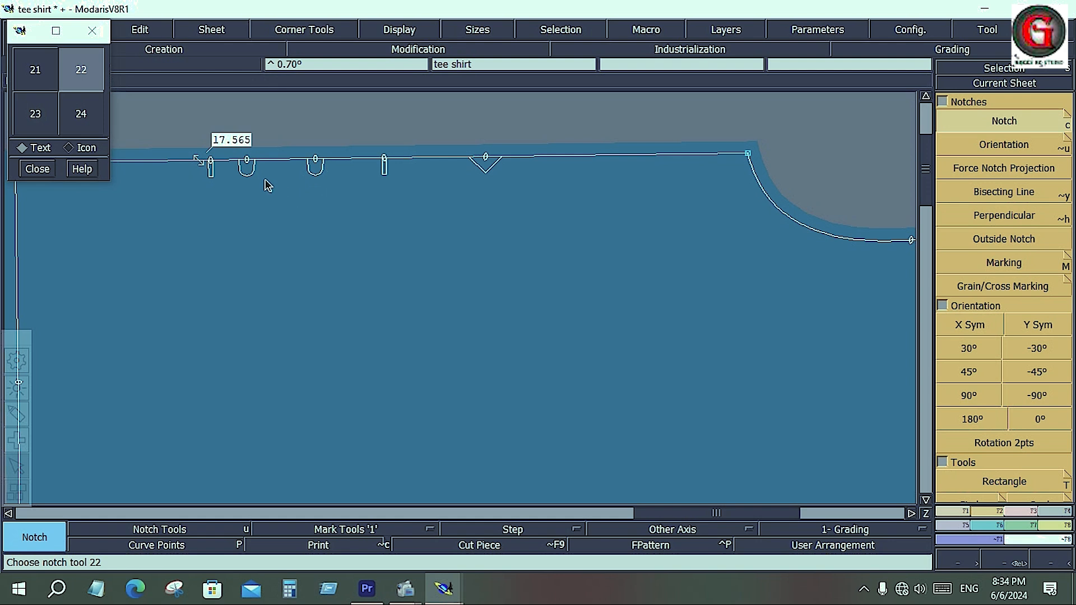
left_click(42, 72)
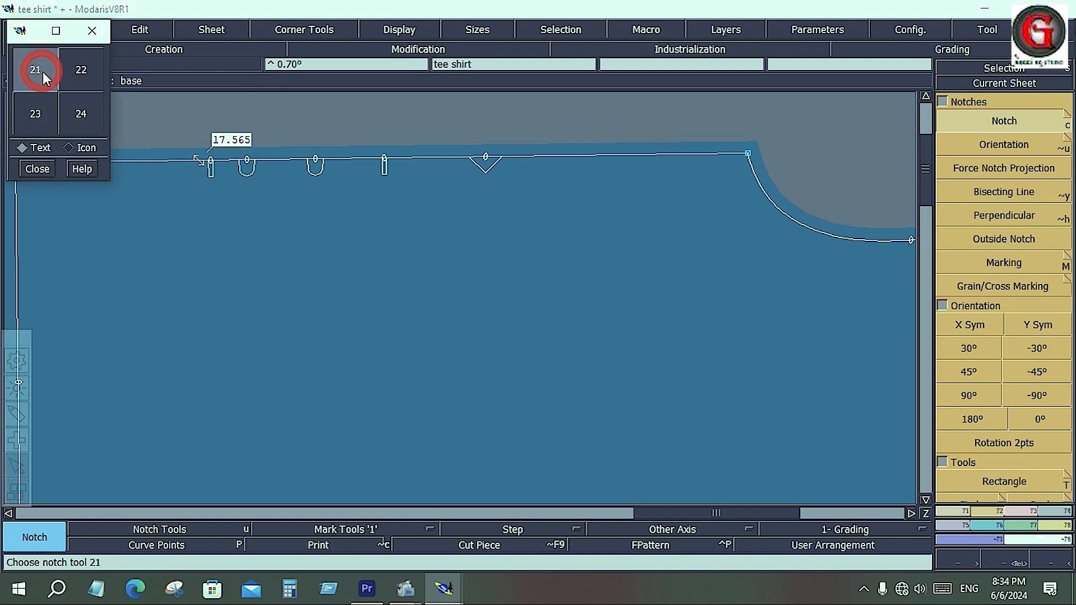
left_click(566, 152)
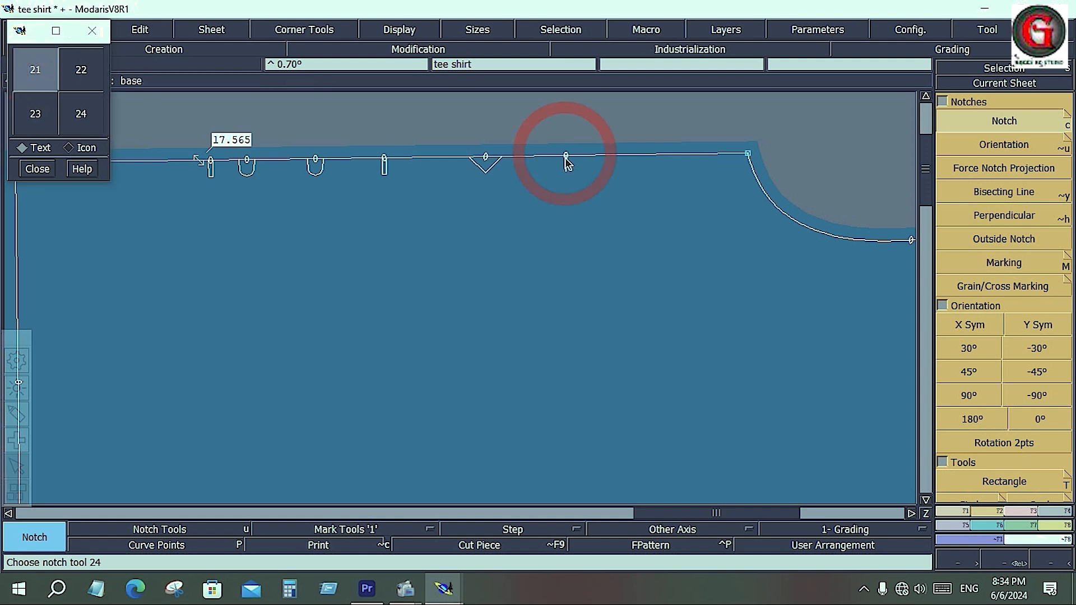
left_click(96, 114)
left_click(662, 156)
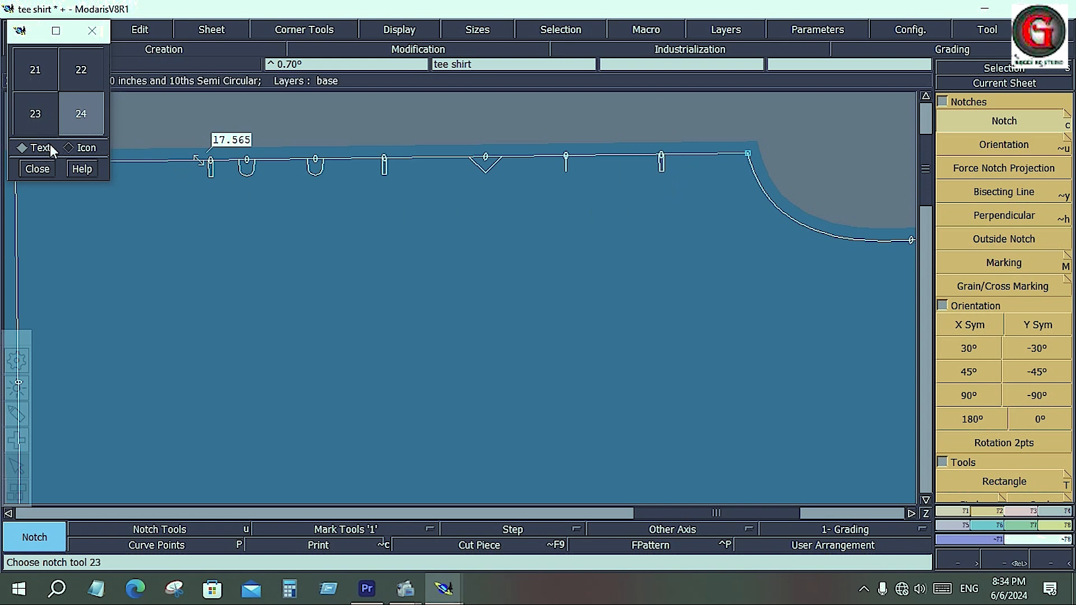
- Switch the notch types between icon and text display, and close the notch type selection
left_click(85, 151)
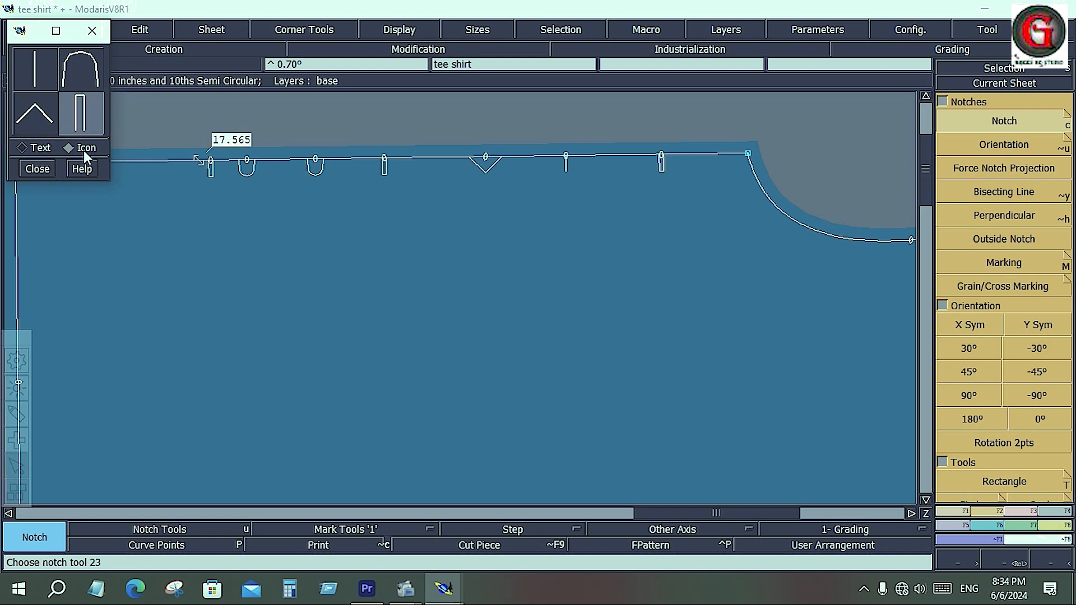
left_click(29, 149)
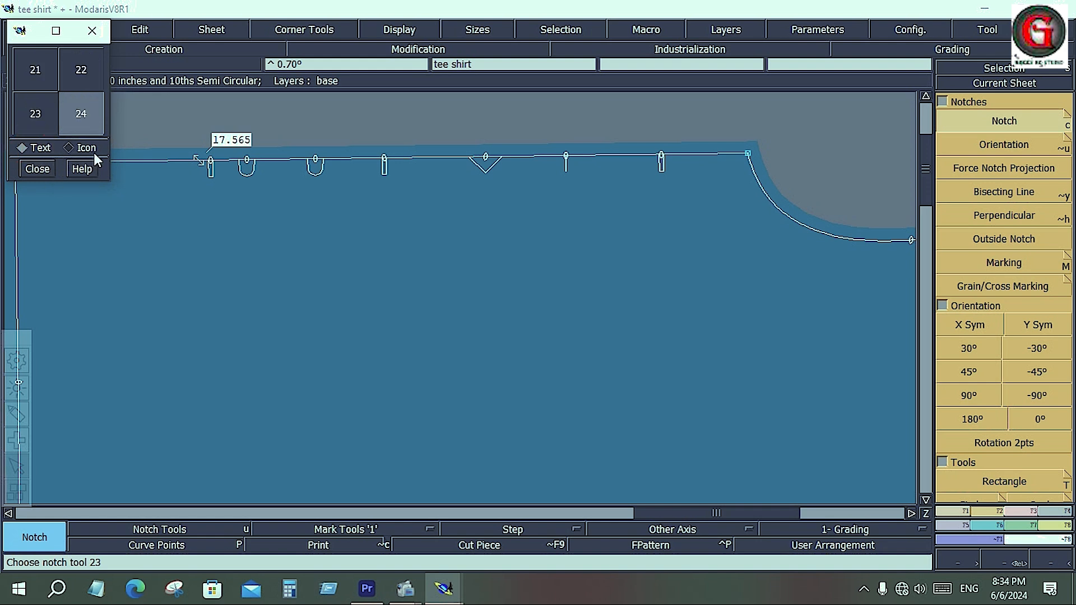
left_click(95, 147)
left_click(43, 149)
left_click(37, 169)
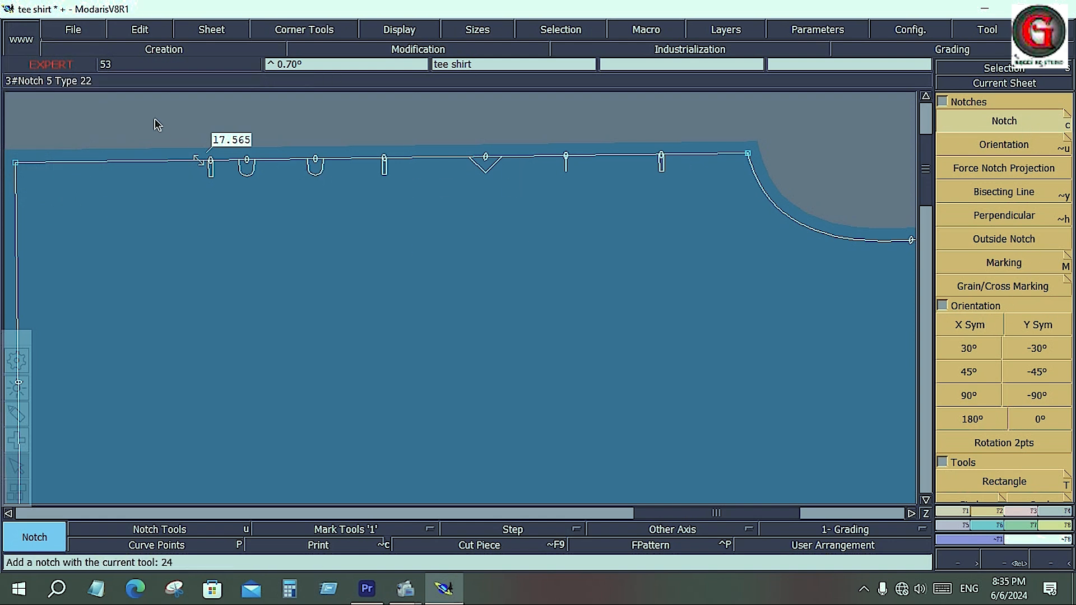
- Delete all the notches on the upper side seam together, and undo that deletion
left_click_drag(156, 125, 697, 237)
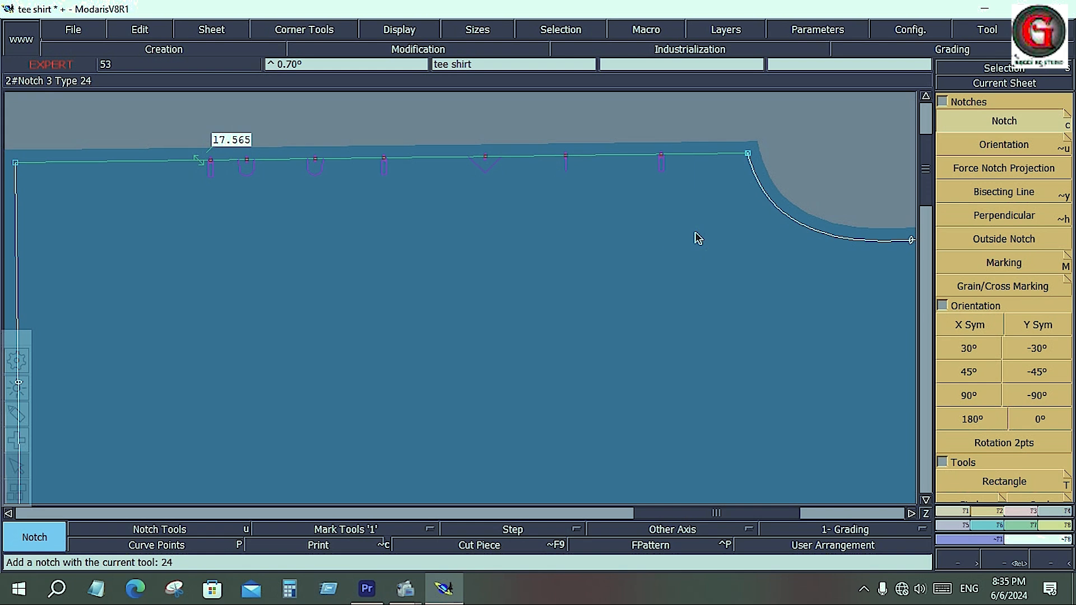
key("Delete")
left_click(662, 163)
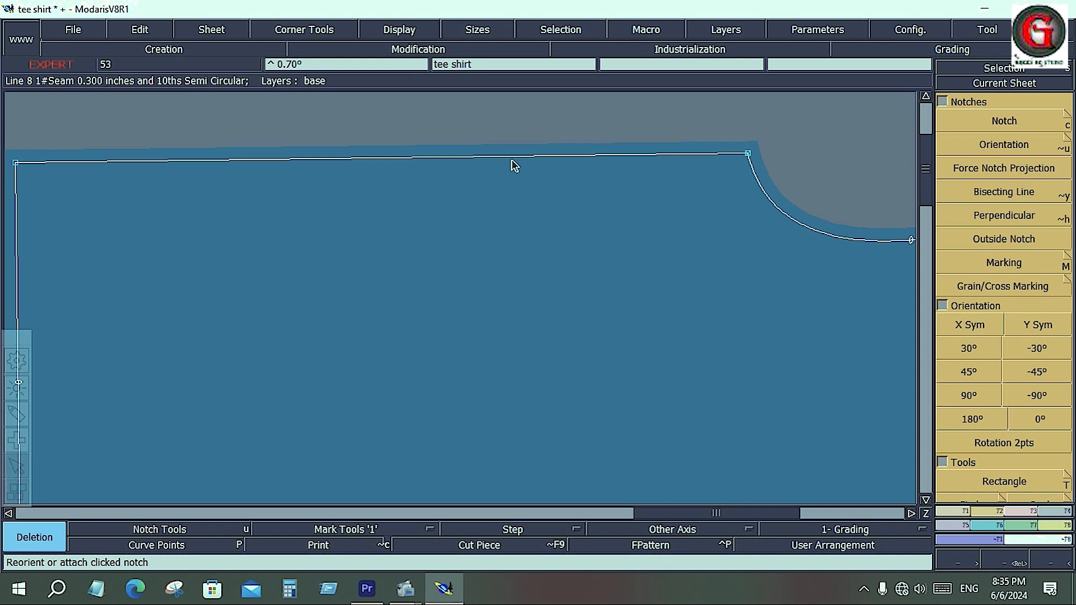
key("ctrl")
key("ctrl+z")
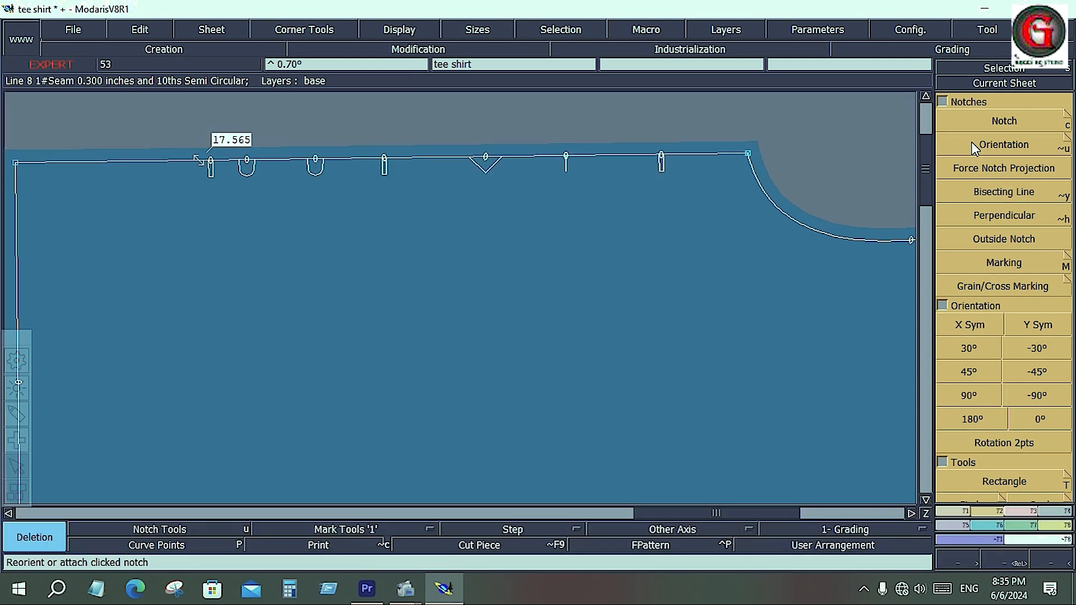
- Reorient the type 24 notch nearest the hem diagonally towards the hem, and the notch at mid-seam diagonally towards the armhole
left_click(1003, 139)
left_click(211, 178)
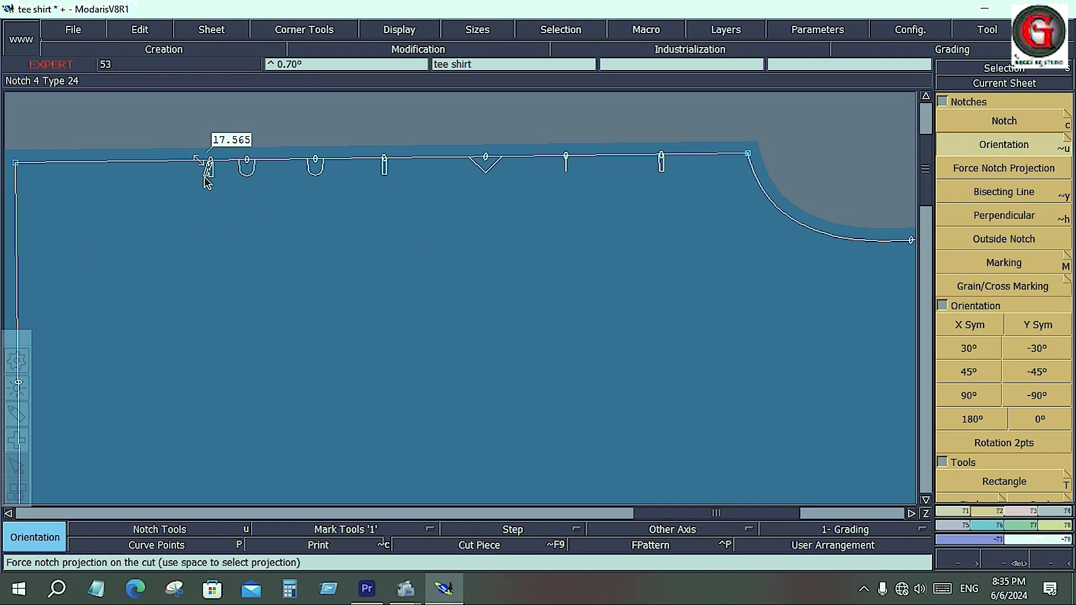
left_click(172, 192)
left_click(386, 169)
left_click(413, 174)
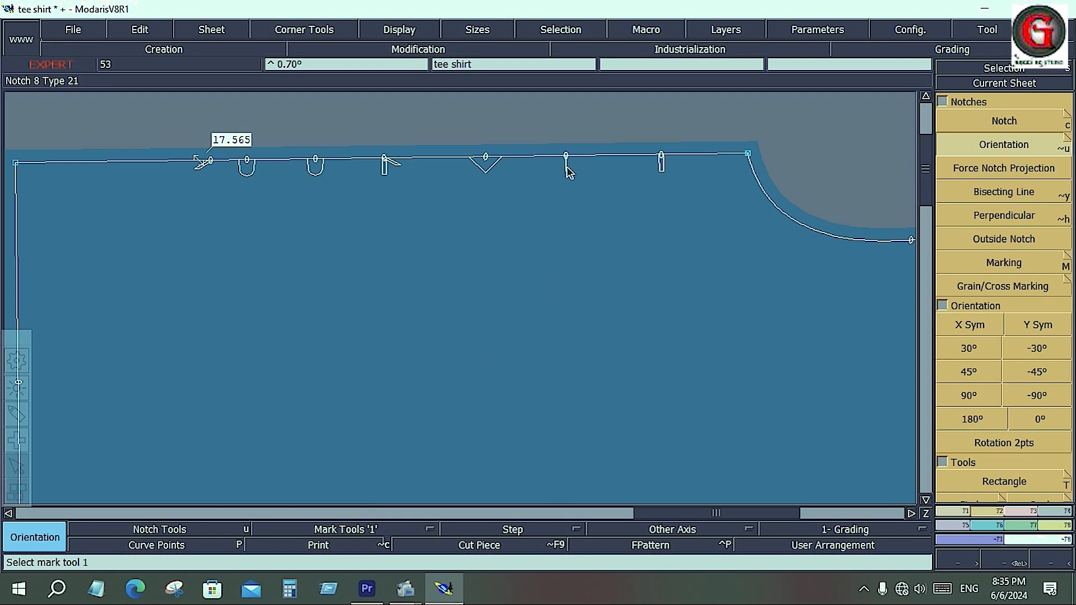
- Orient the type 21 notch outwards across the seam allowance, and point the second U-shaped notch straight into the piece
left_click(566, 169)
left_click(560, 117)
left_click(316, 181)
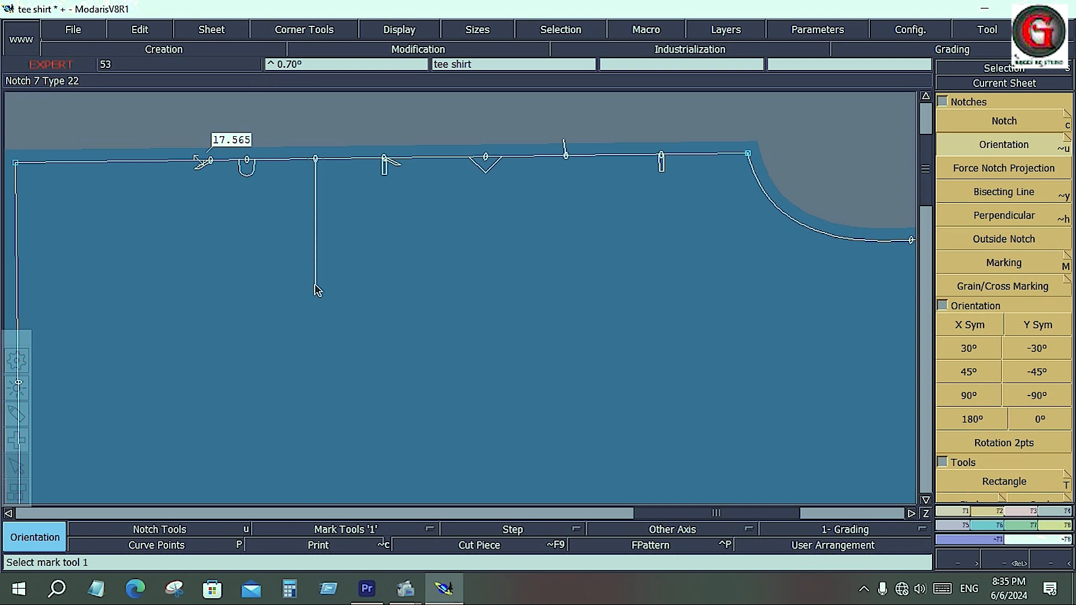
left_click(312, 380)
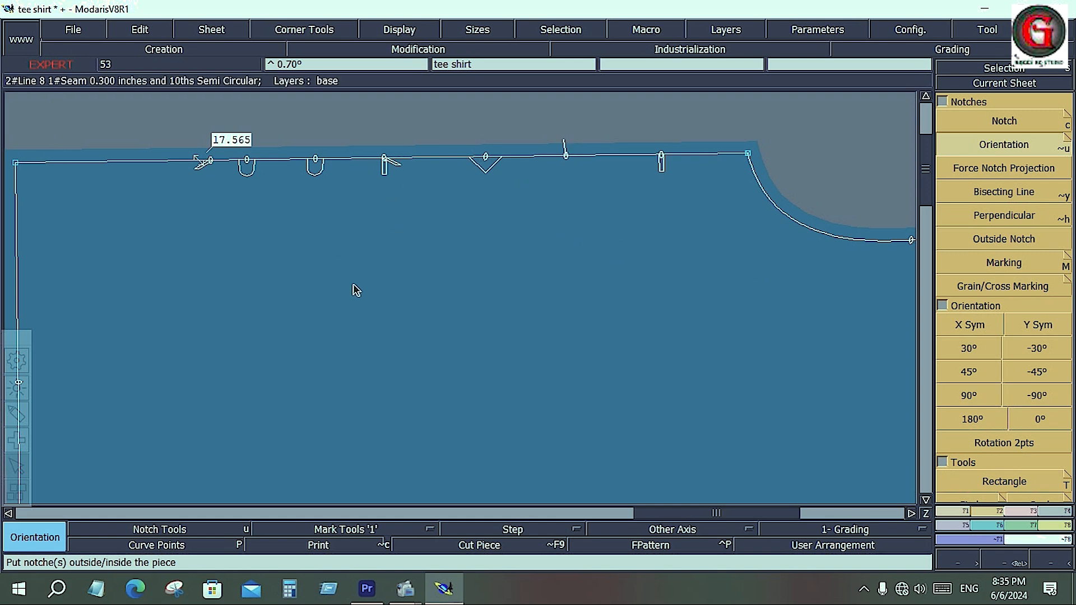
- Add a type 24 notch on the upper armhole curve and reorient it diagonally into the piece, slanting towards the hem
left_click(1010, 122)
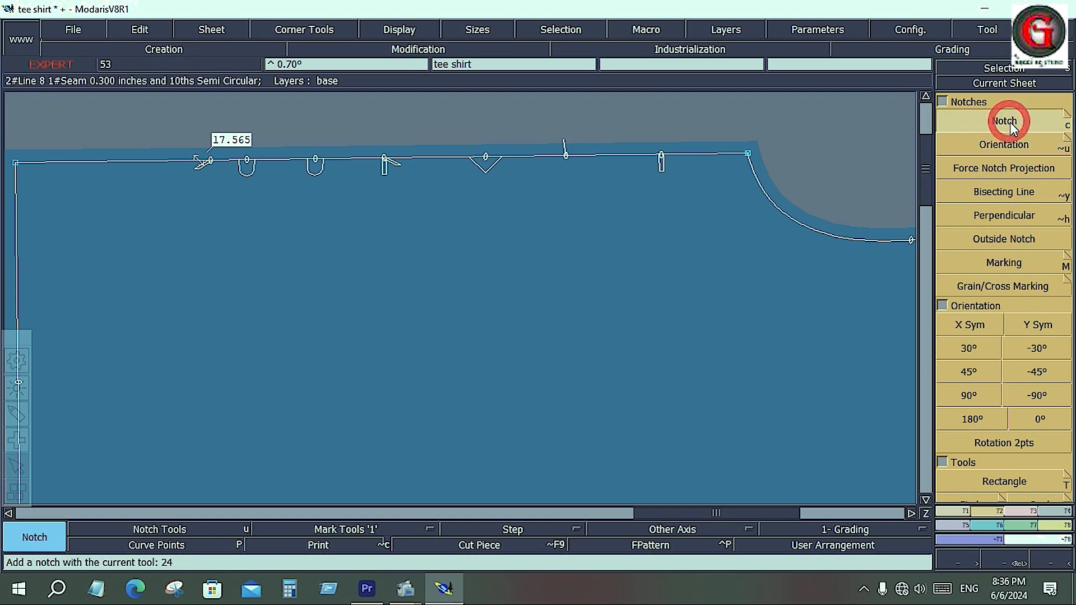
left_click(851, 240)
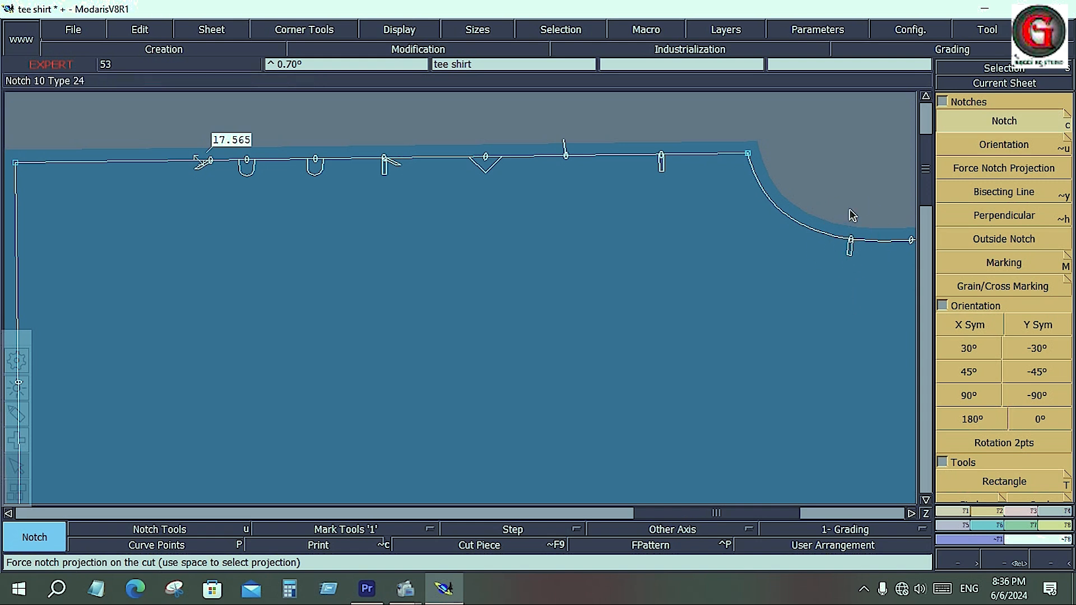
left_click(1003, 145)
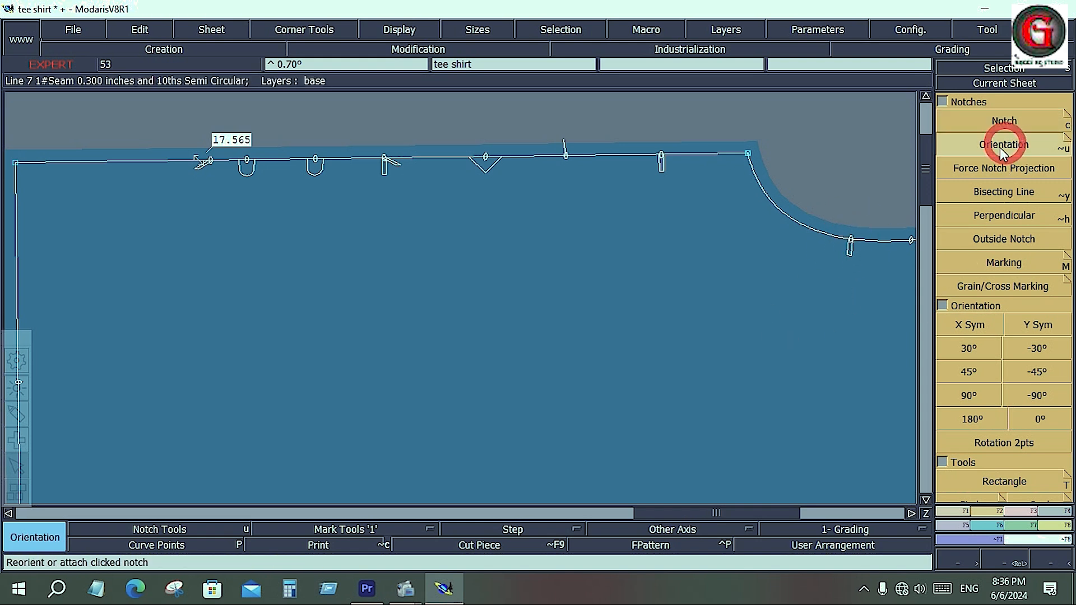
left_click(849, 247)
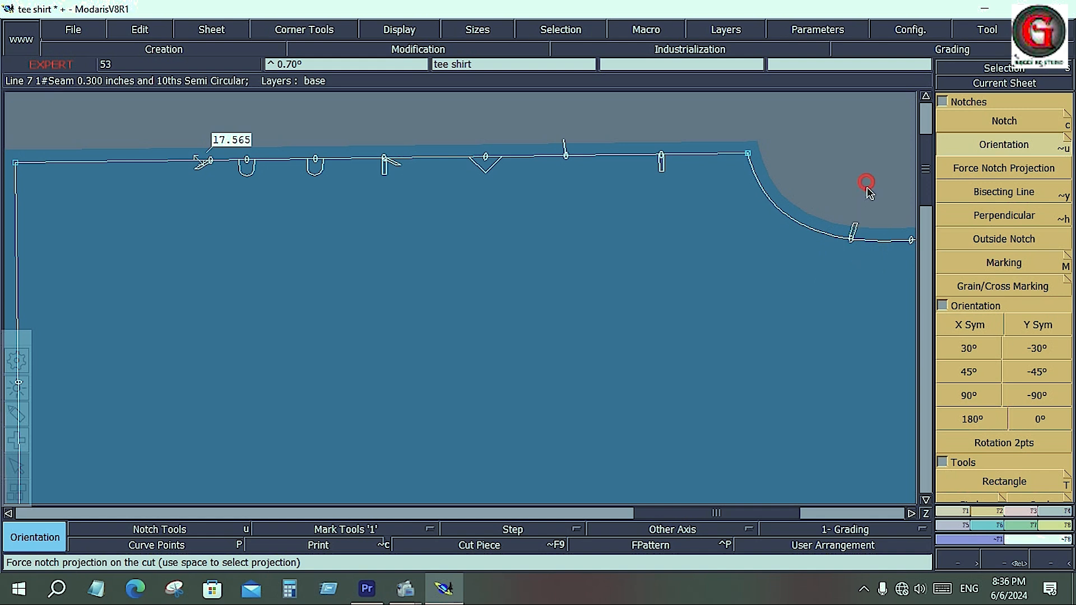
left_click(847, 228)
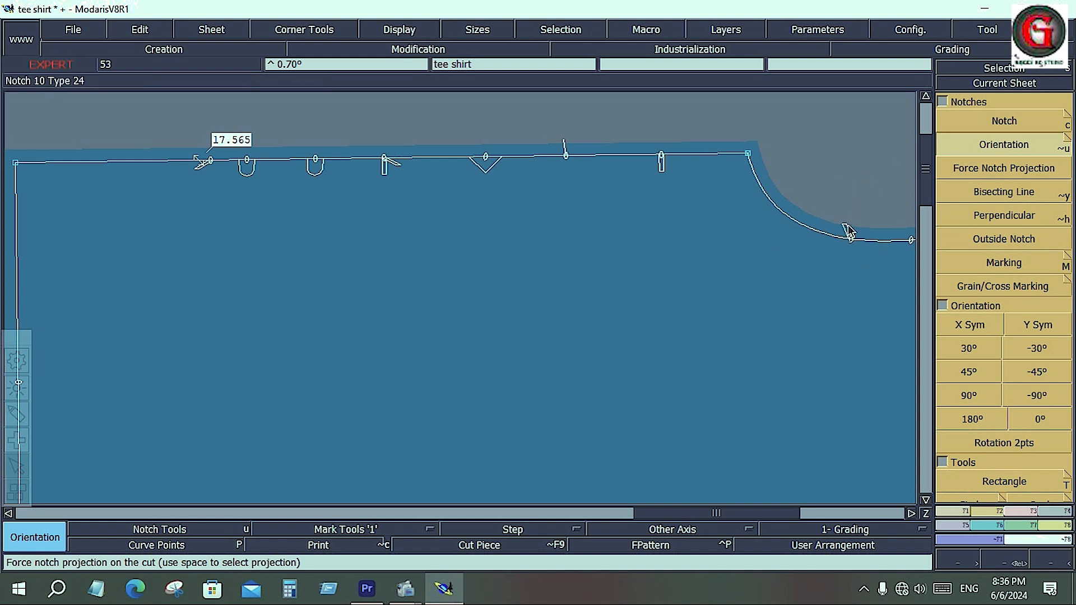
left_click(847, 237)
left_click(828, 283)
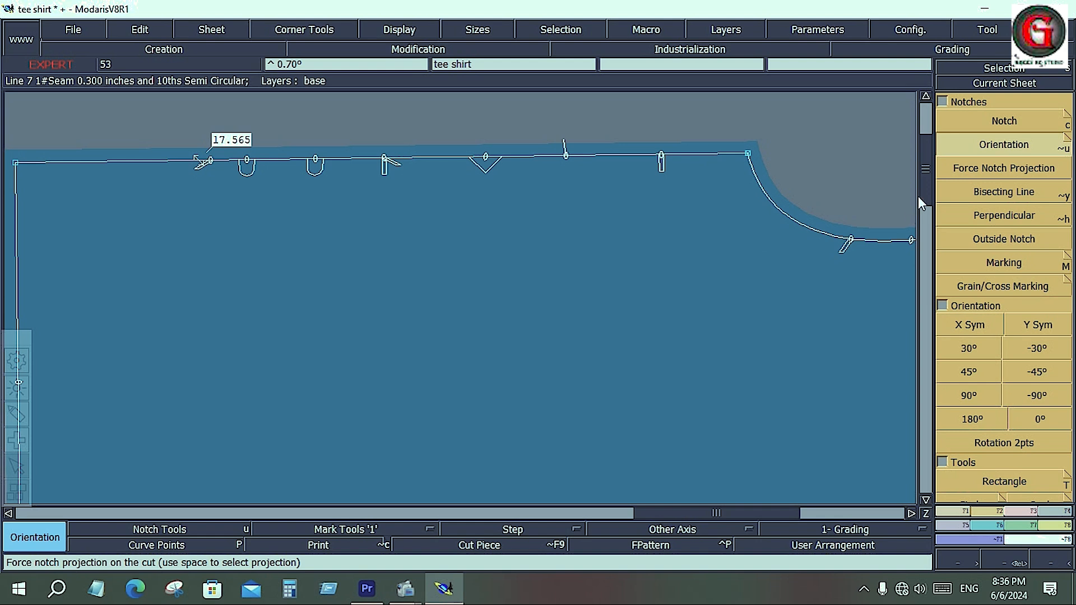
- Add three more type 24 notches on the upper armhole curve, close to its corner with the side seam
left_click(1004, 121)
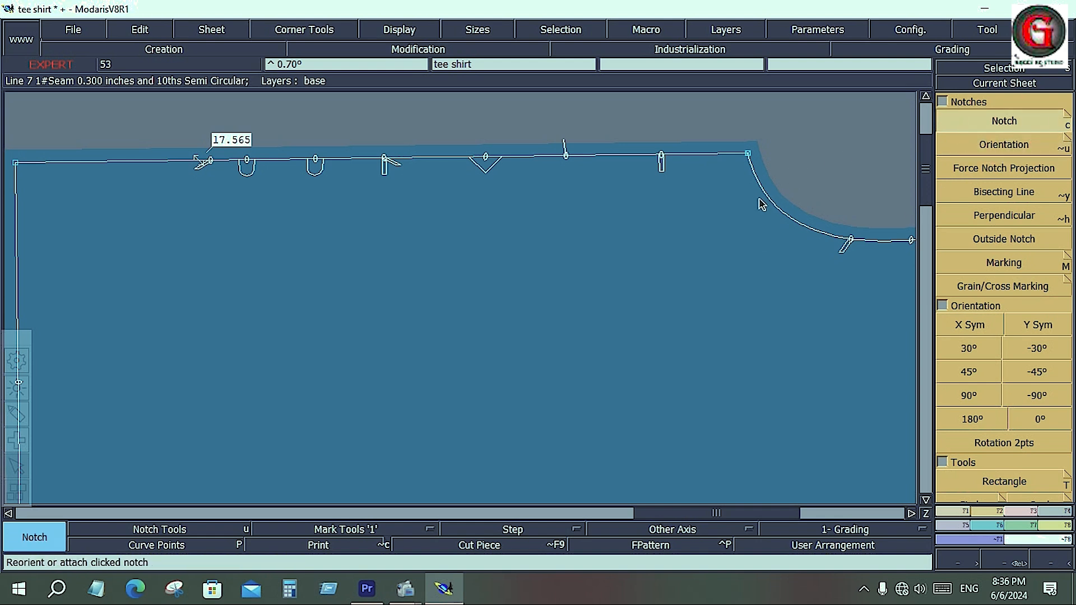
left_click(766, 197)
left_click(745, 285)
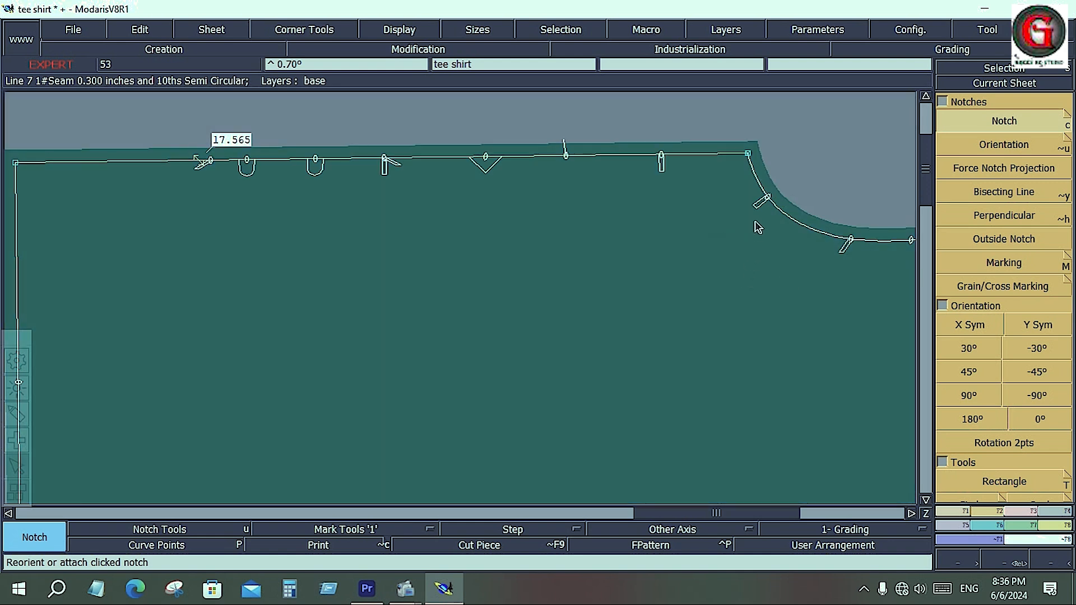
left_click(751, 178)
left_click(1000, 145)
left_click(991, 123)
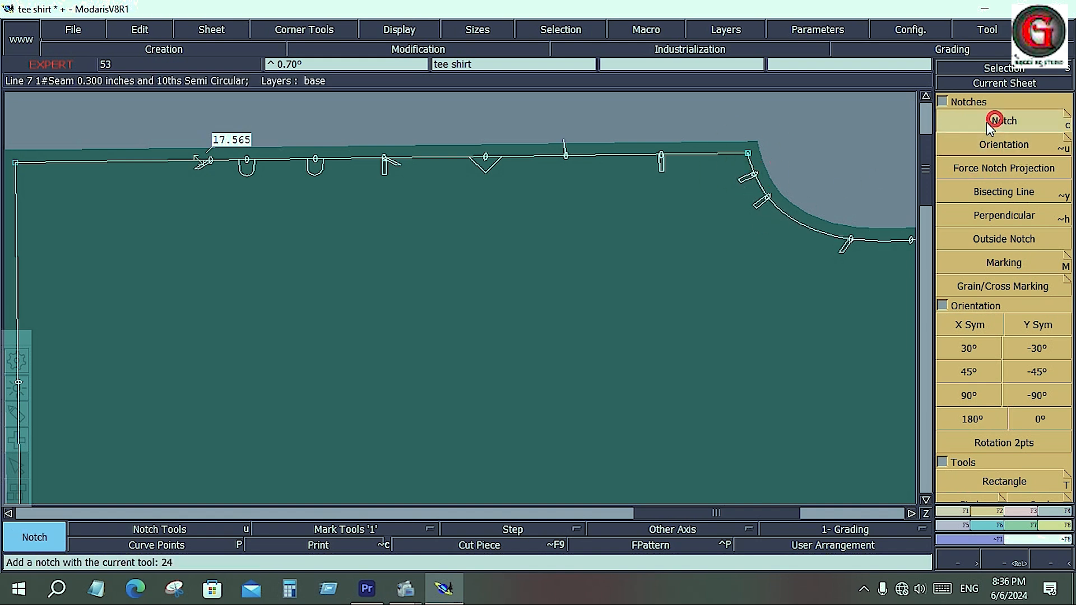
left_click(749, 165)
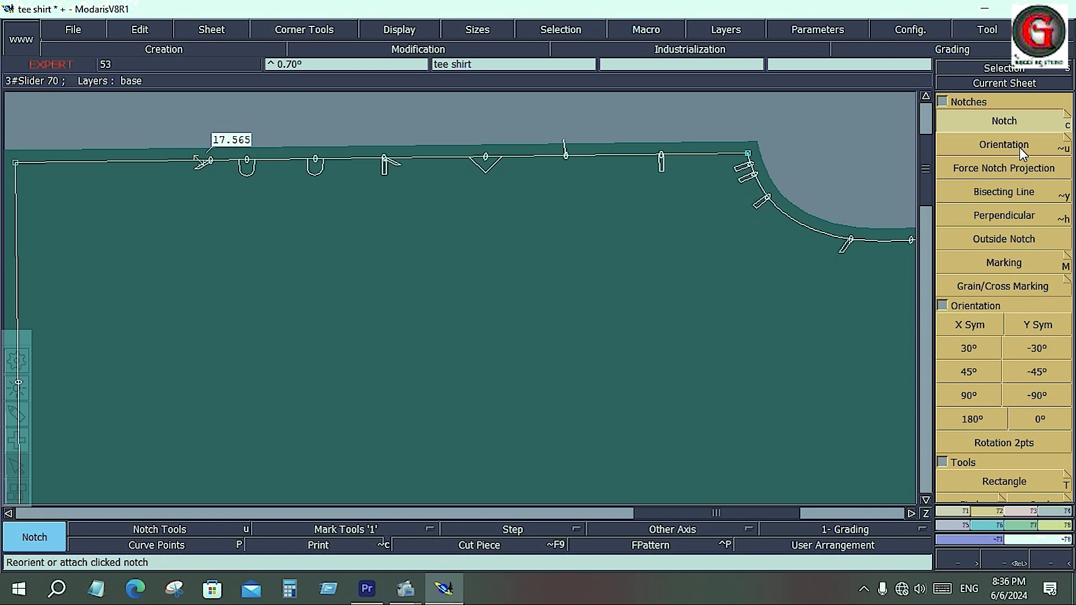
- Delete the middle of the three notches near the underarm corner, and reorient the one nearest the corner away from the side seam
key("Delete")
left_click(749, 177)
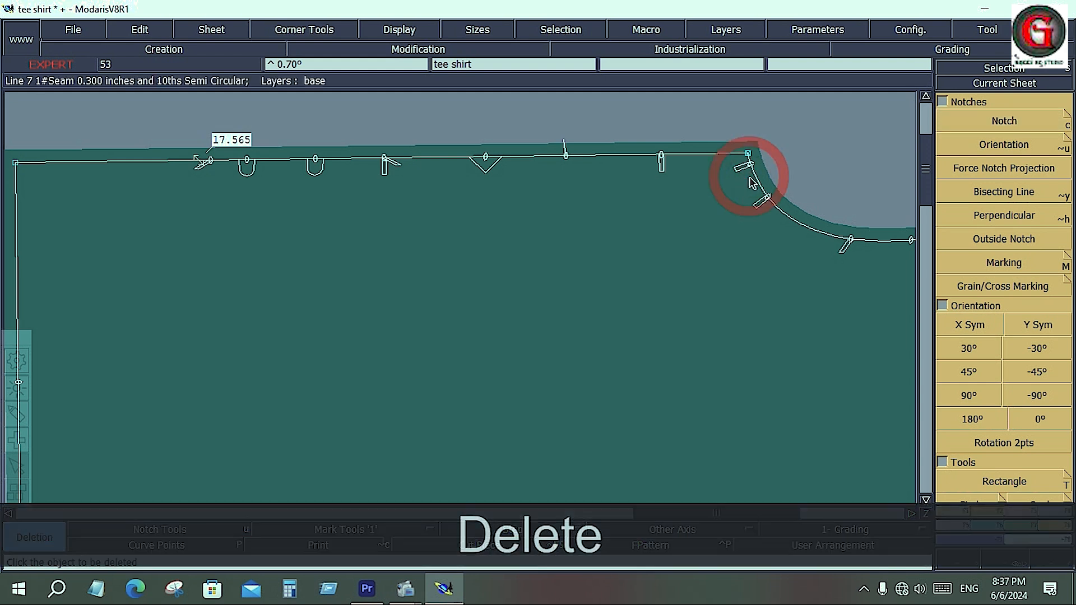
left_click(998, 146)
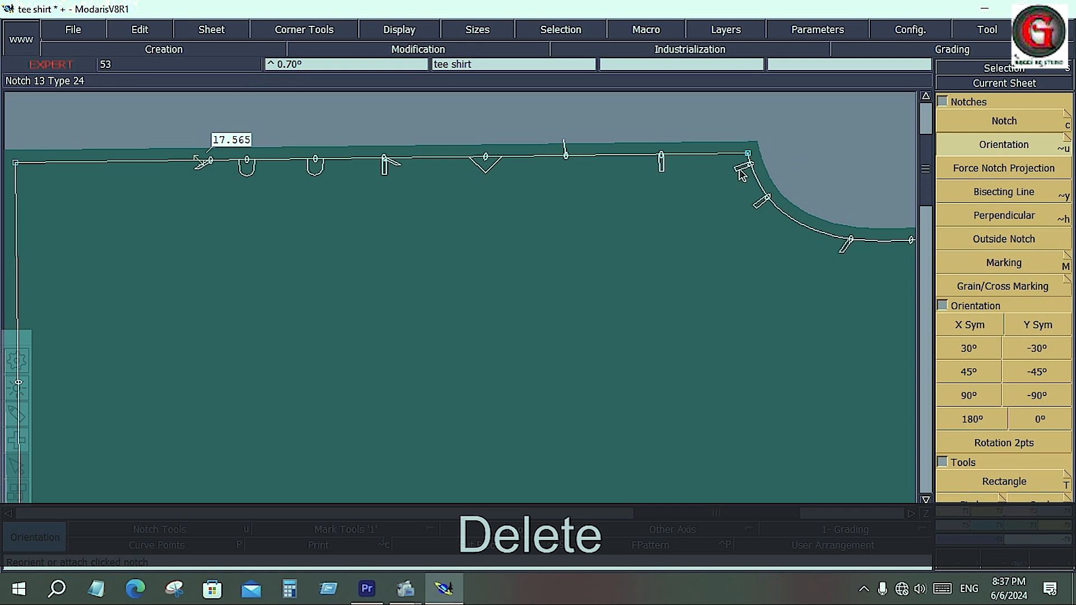
left_click(746, 178)
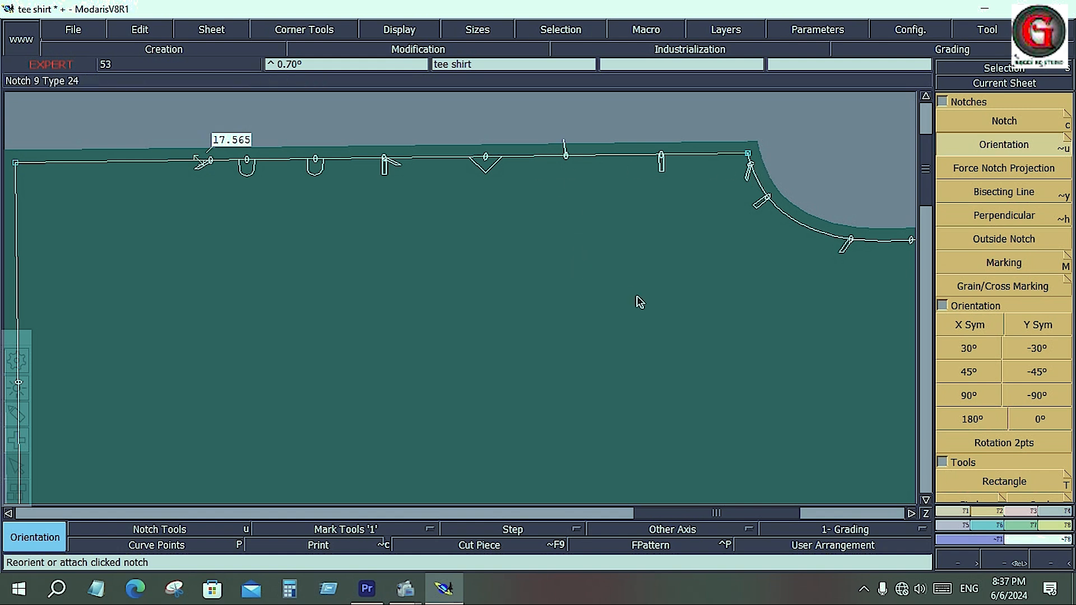
- Delete all the remaining notches on the upper armhole curve
key("Delete")
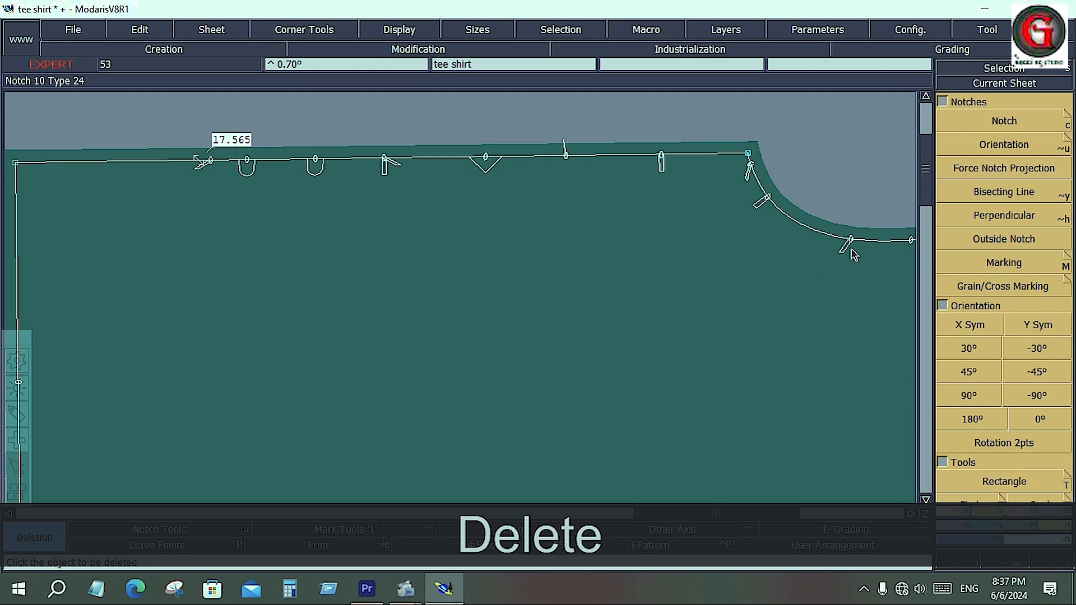
left_click(847, 247)
left_click(852, 240)
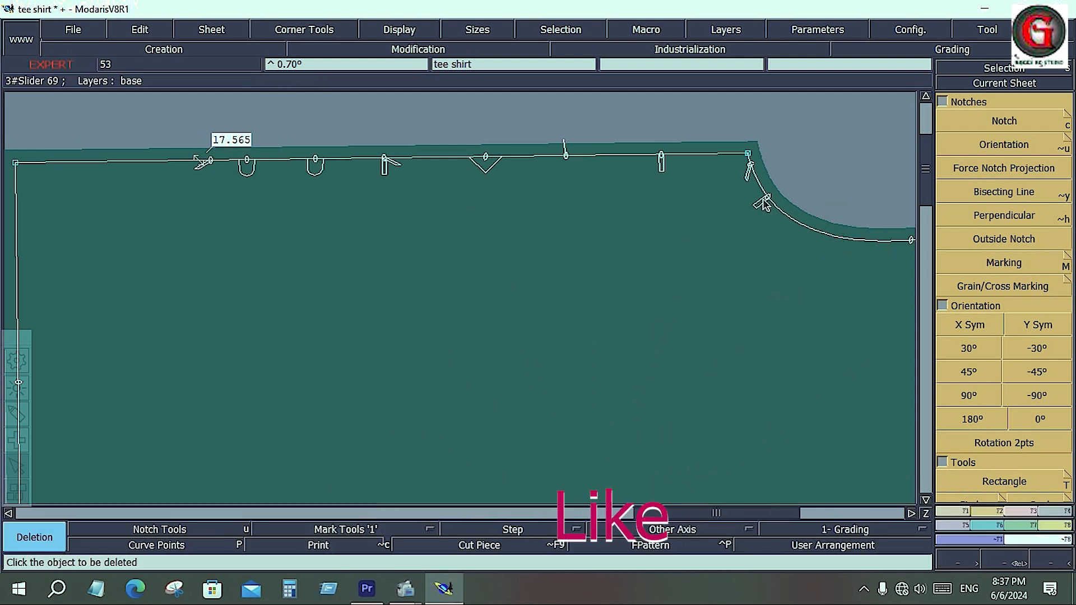
left_click(754, 177)
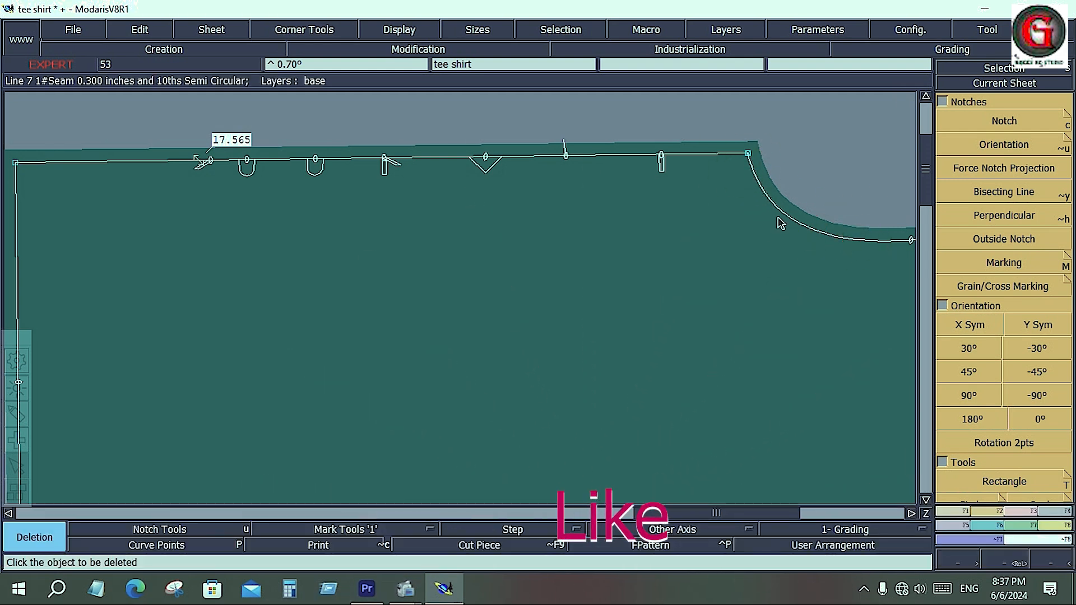
left_click(1004, 121)
left_click(1005, 143)
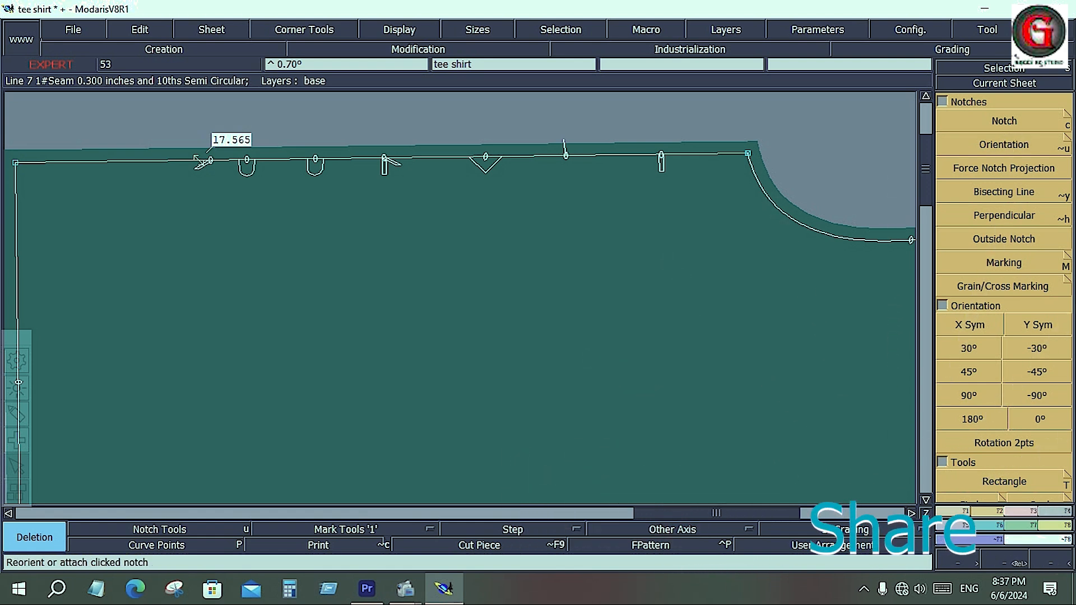
left_click(1066, 144)
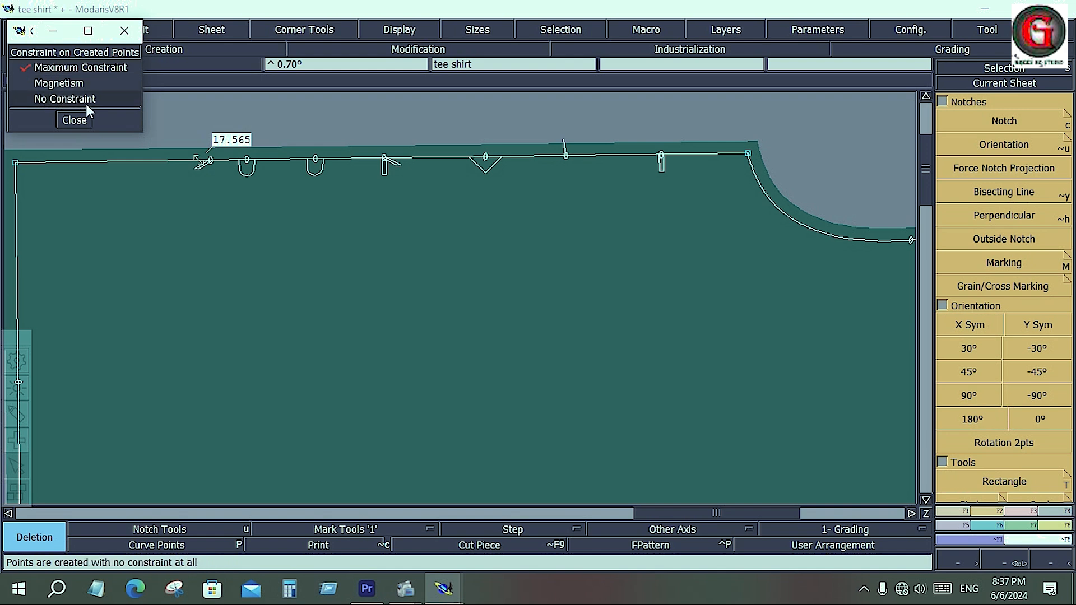
left_click(75, 120)
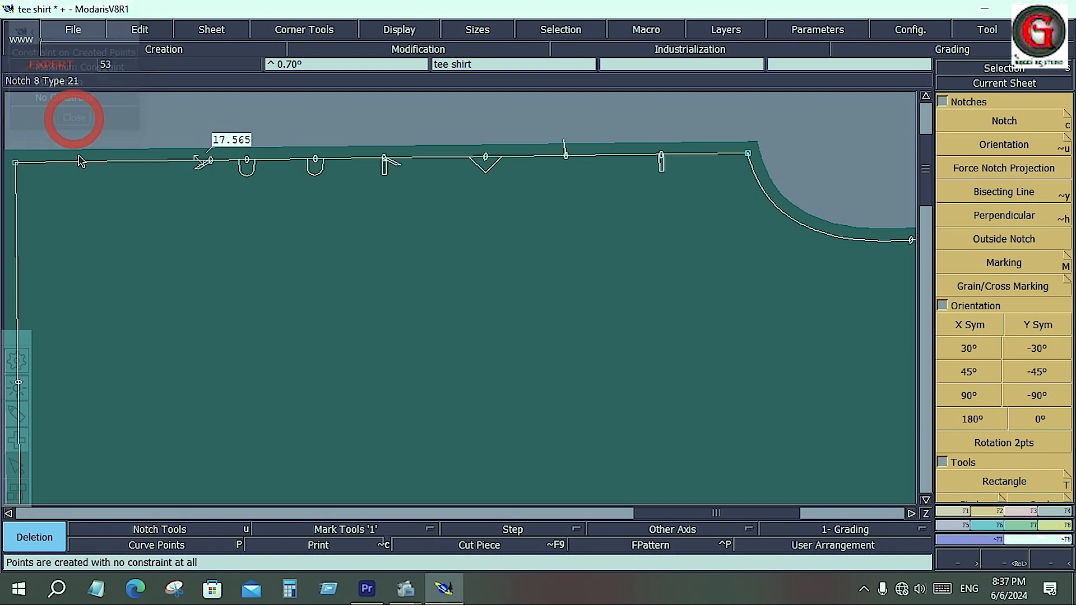
left_click(1063, 222)
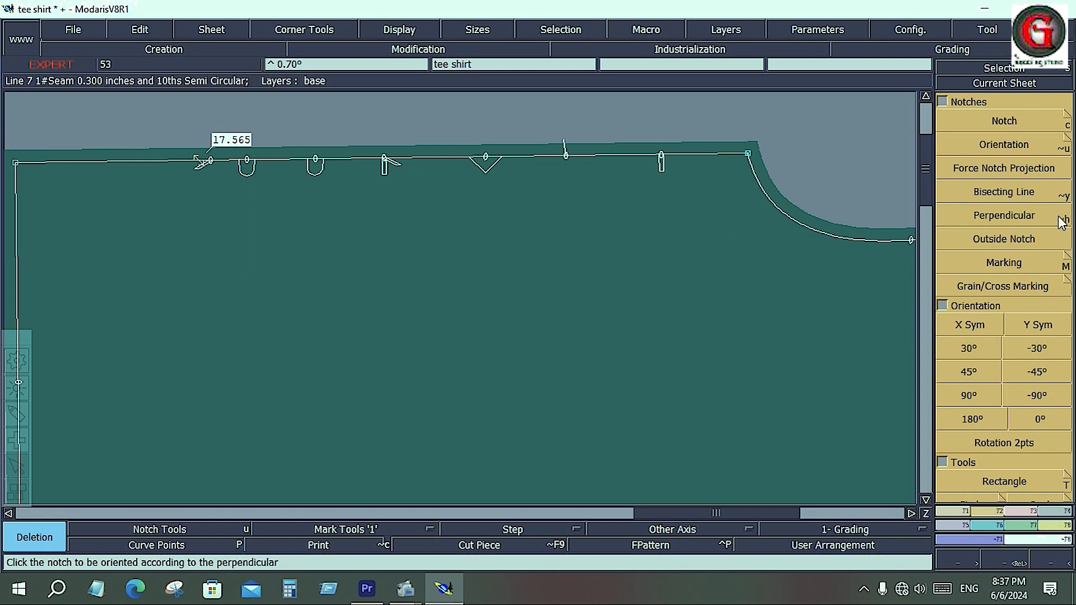
left_click(595, 336)
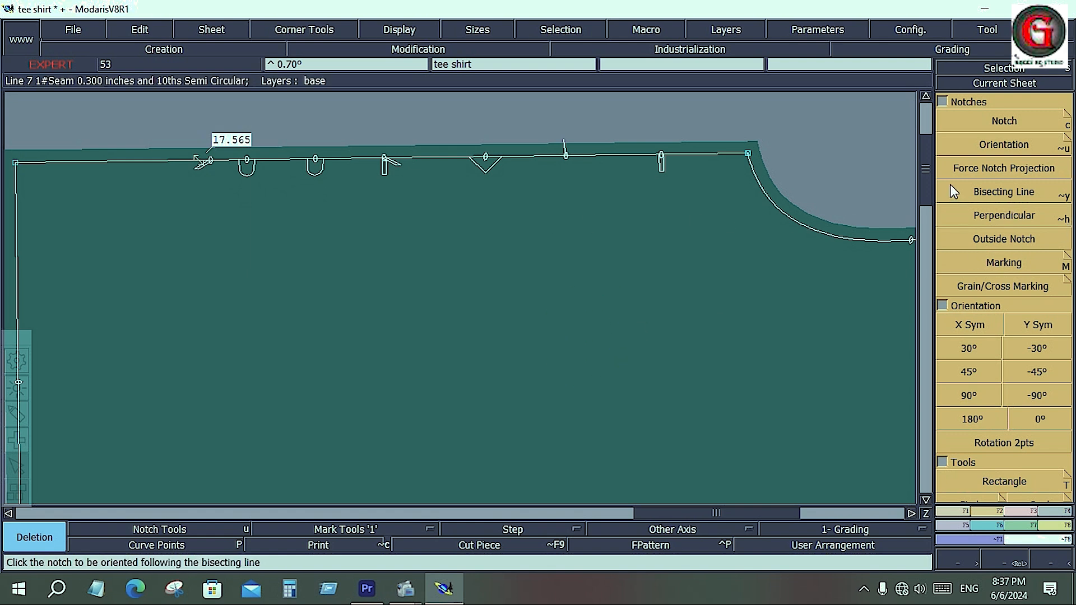
left_click(991, 170)
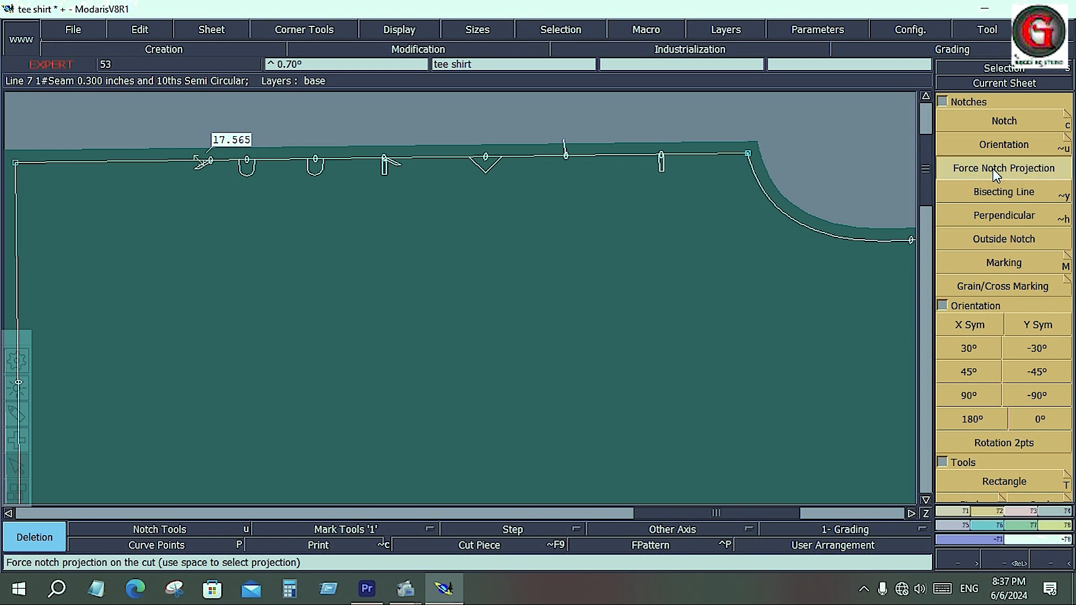
- Try selecting the whole neckline with its points and notch for Force Notch Projection, and clear the selection
key("Return")
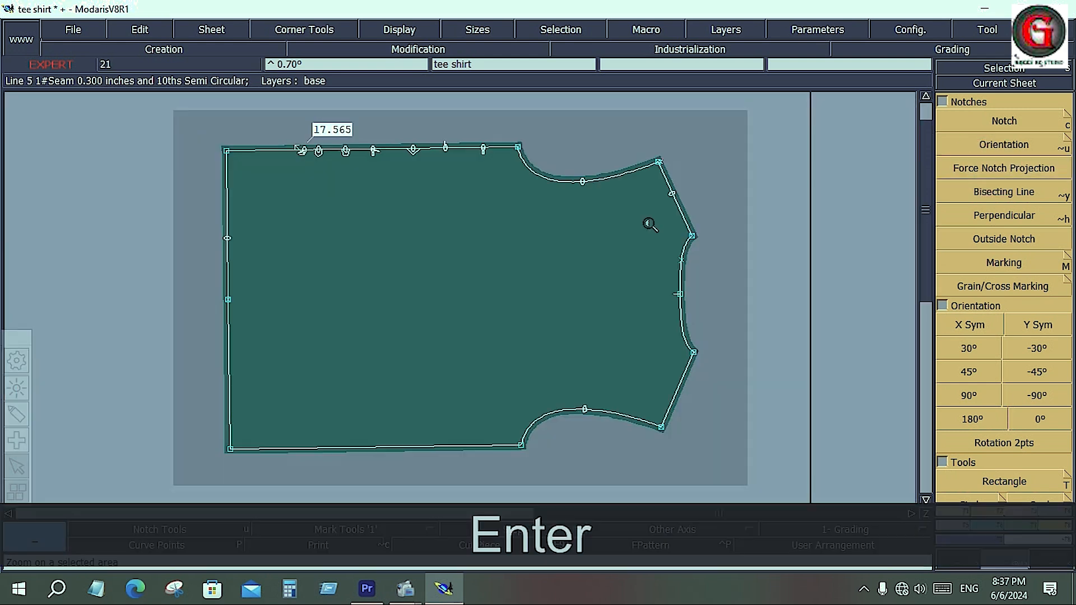
left_click_drag(651, 221, 726, 390)
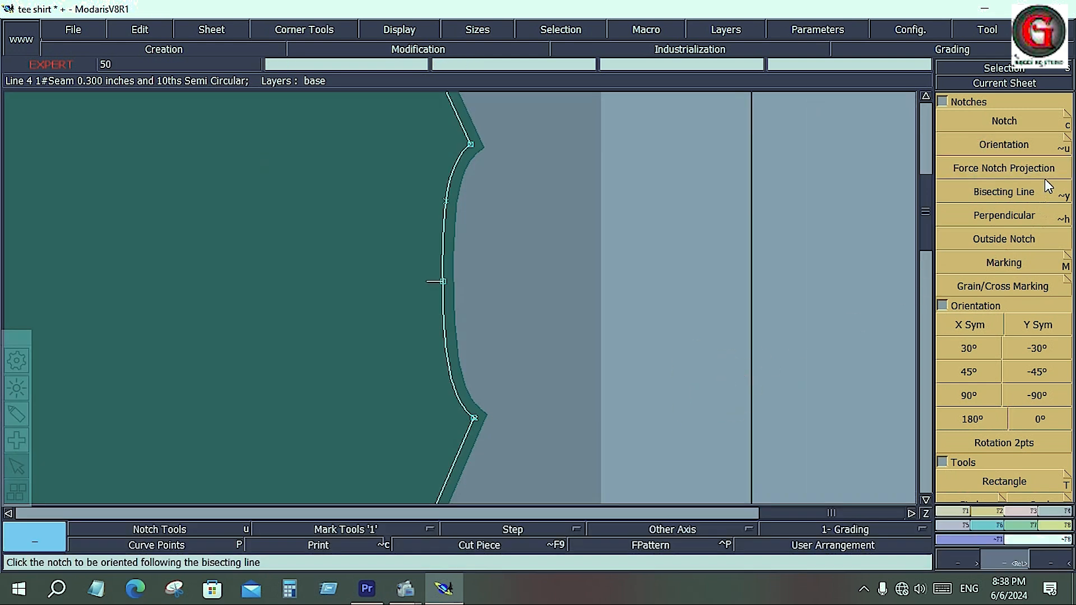
left_click(1043, 168)
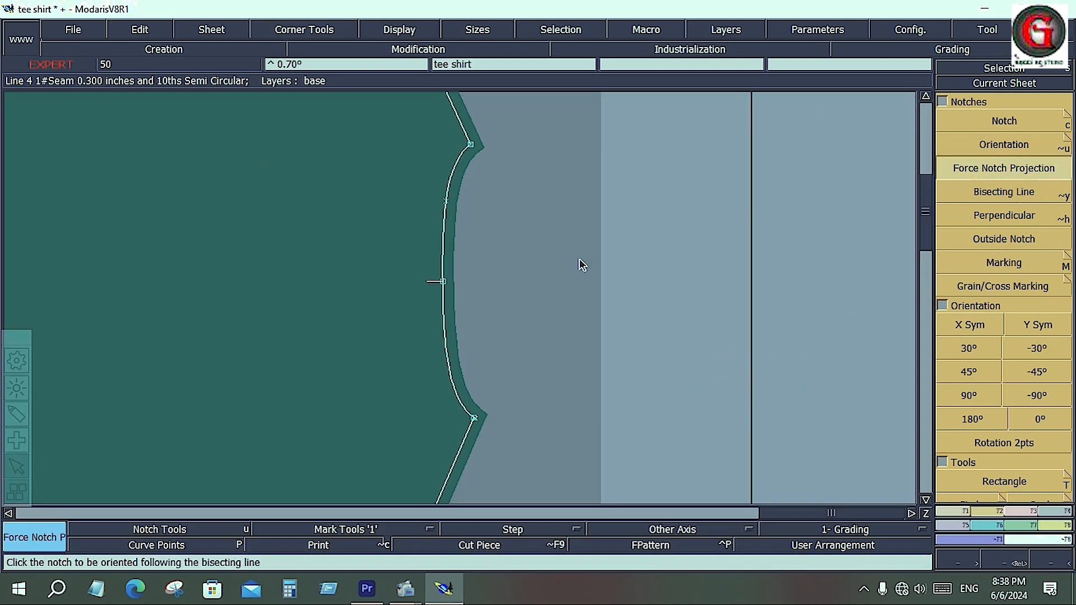
left_click(445, 201)
left_click(987, 168)
left_click_drag(332, 118, 548, 471)
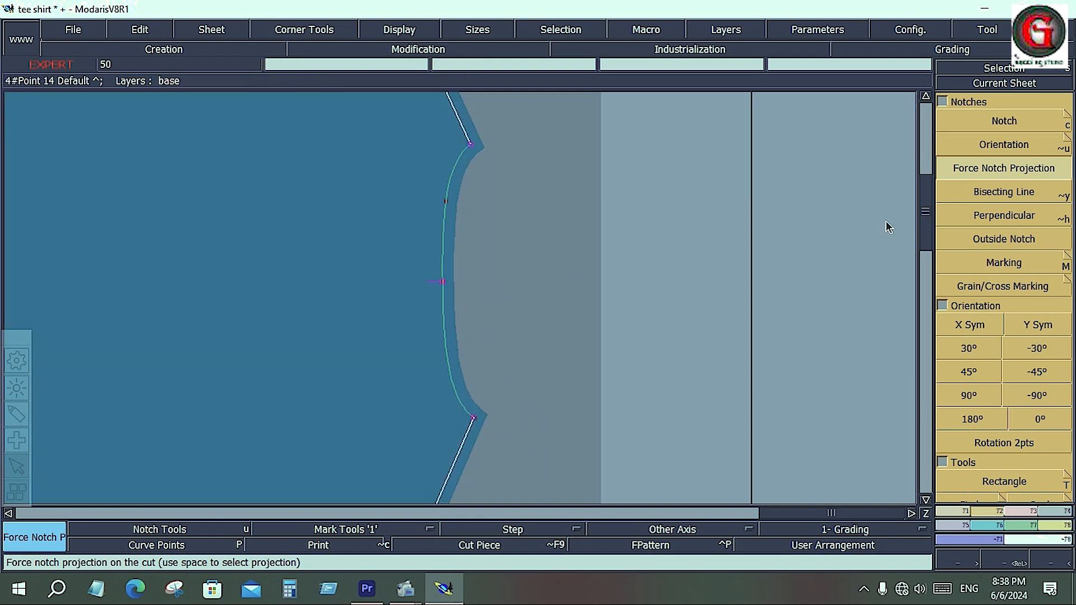
left_click(1002, 172)
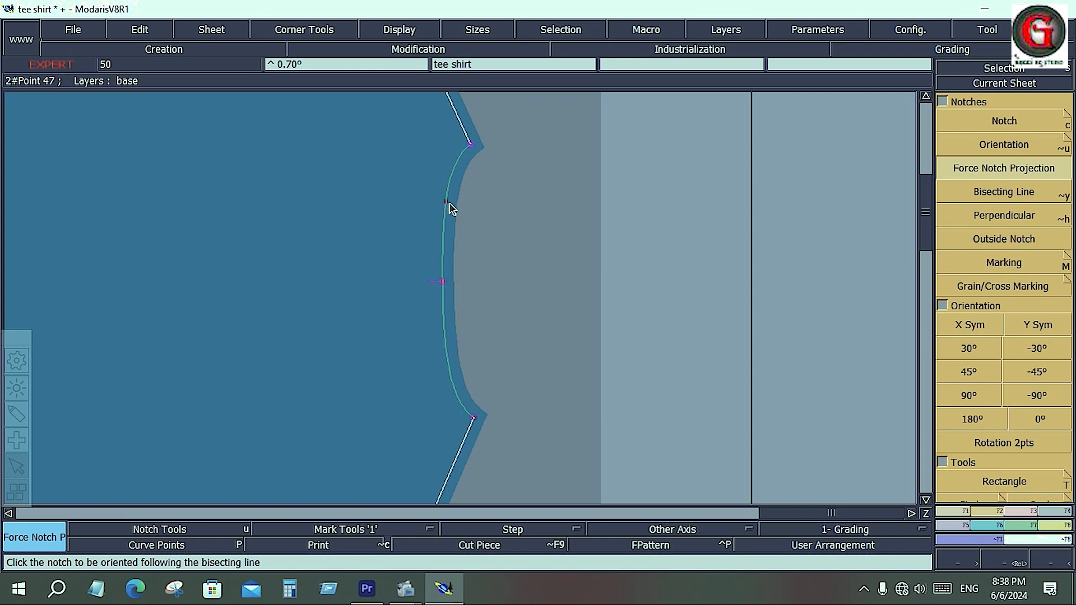
left_click(387, 364)
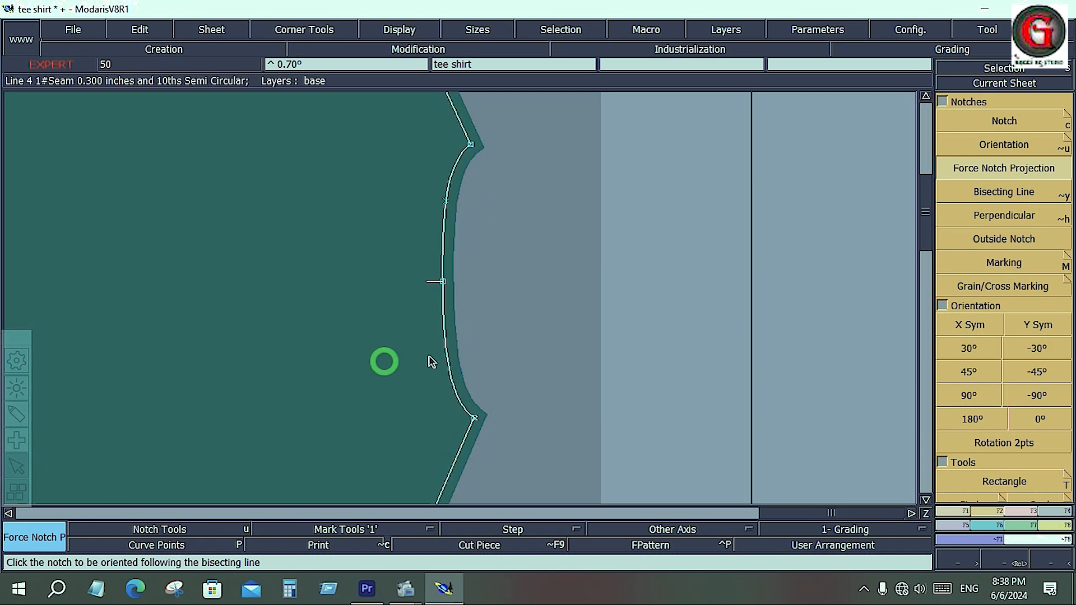
- Apply Force Notch Projection to the type 21 notch at the centre of the neckline
left_click(1016, 180)
left_click(1032, 168)
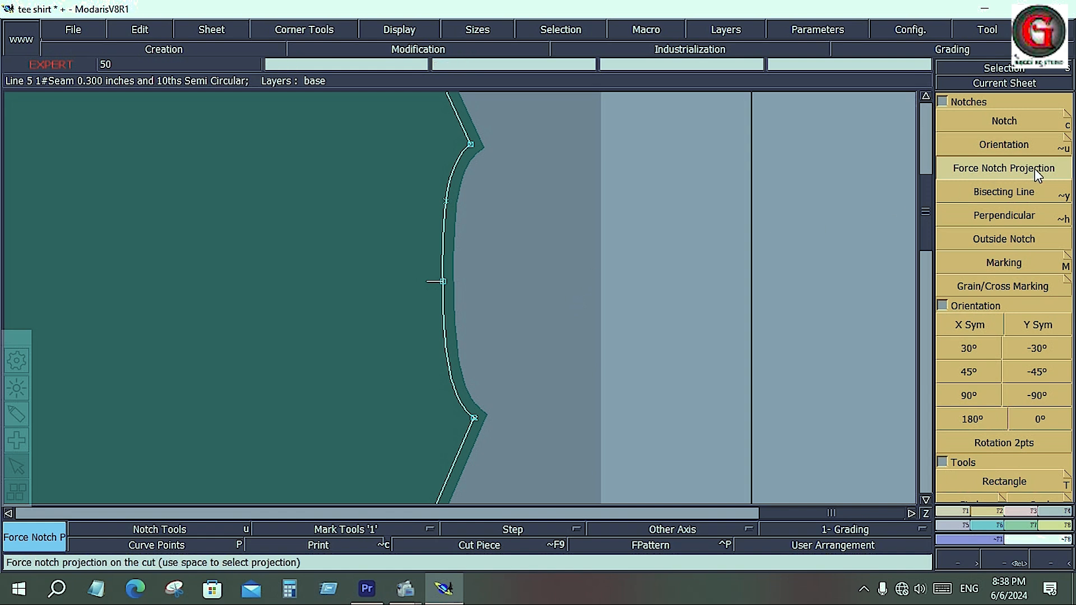
left_click(460, 290)
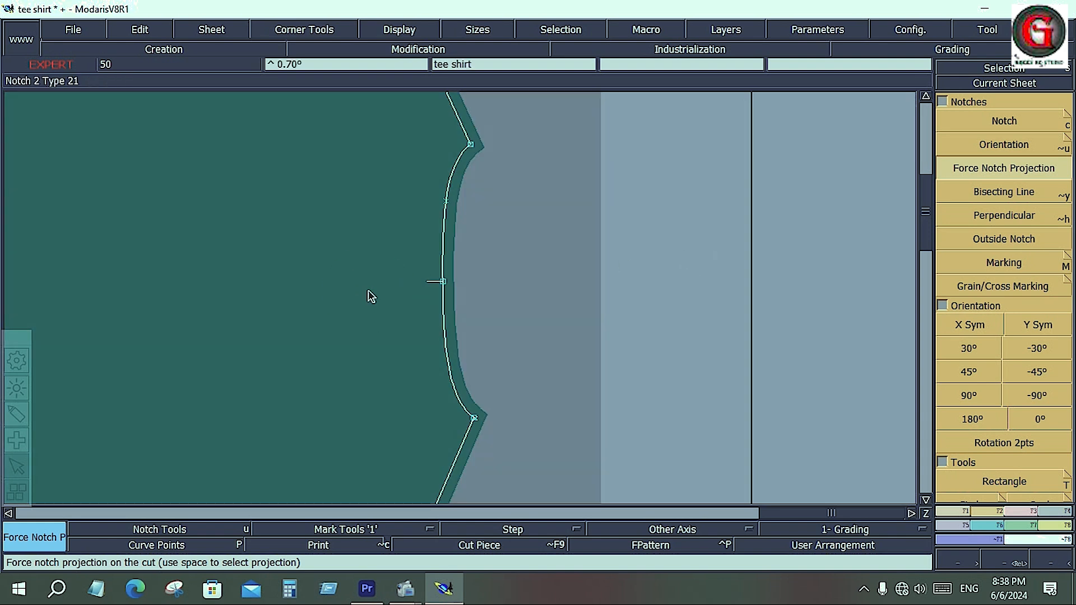
left_click(443, 279)
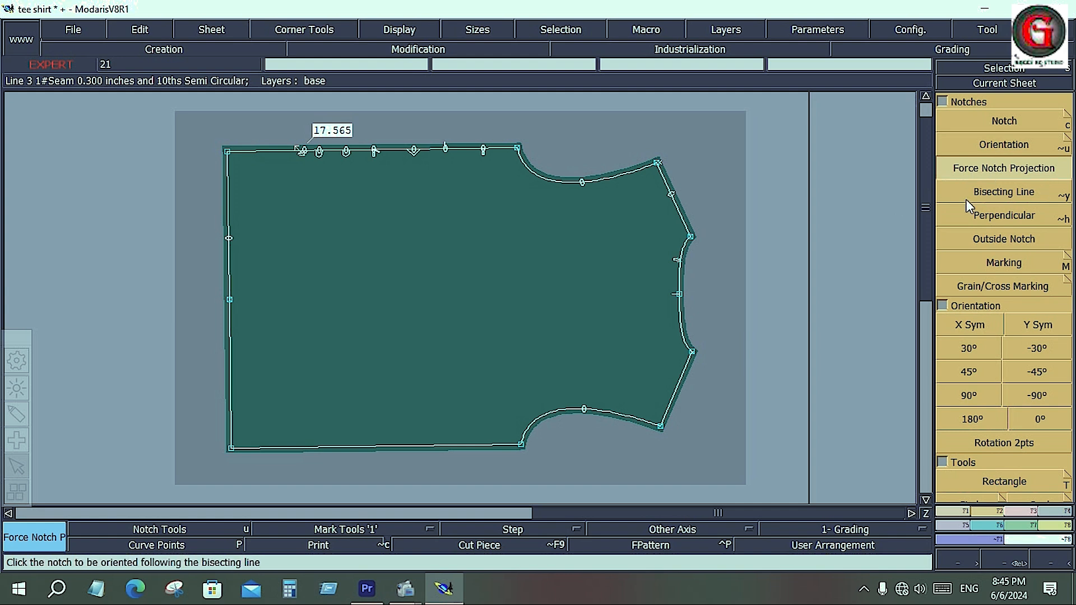
- Tilt the type 24 notch at the middle of the hem diagonally inside the piece with the Orientation tool
left_click(994, 194)
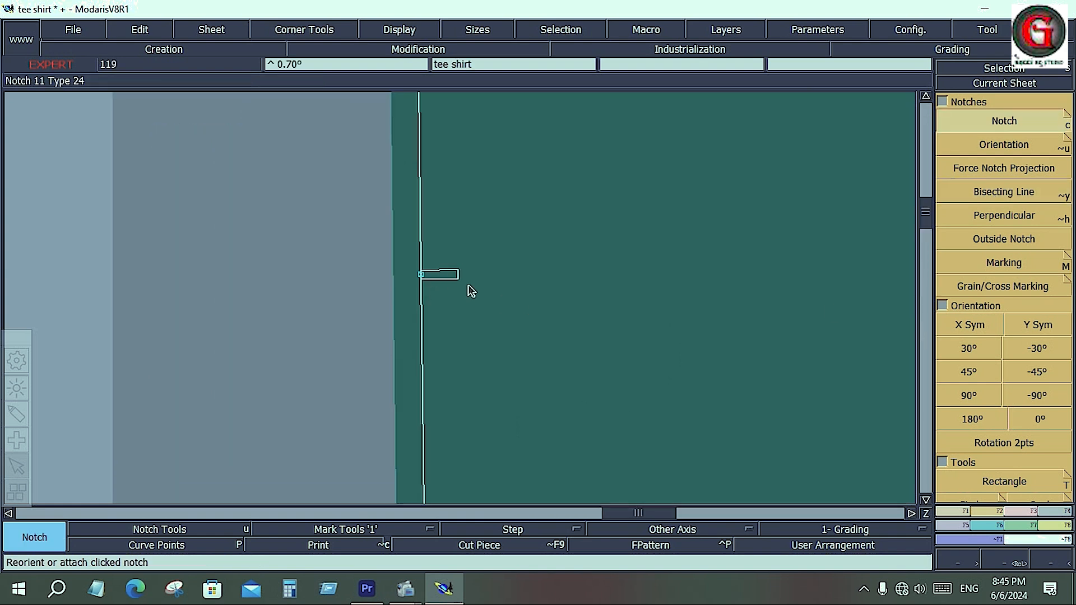
left_click(457, 278)
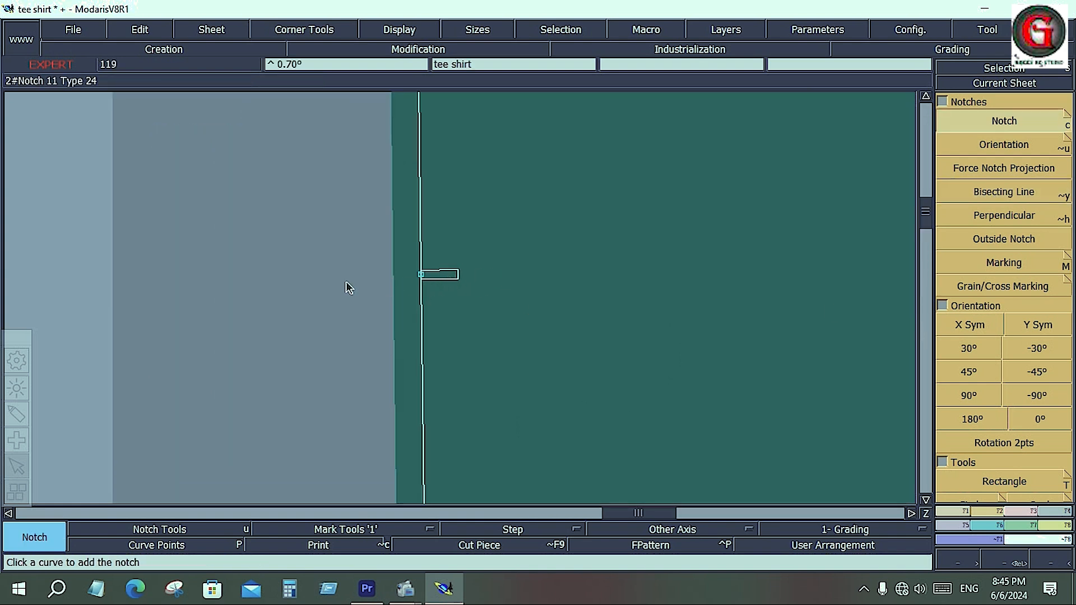
left_click(1019, 190)
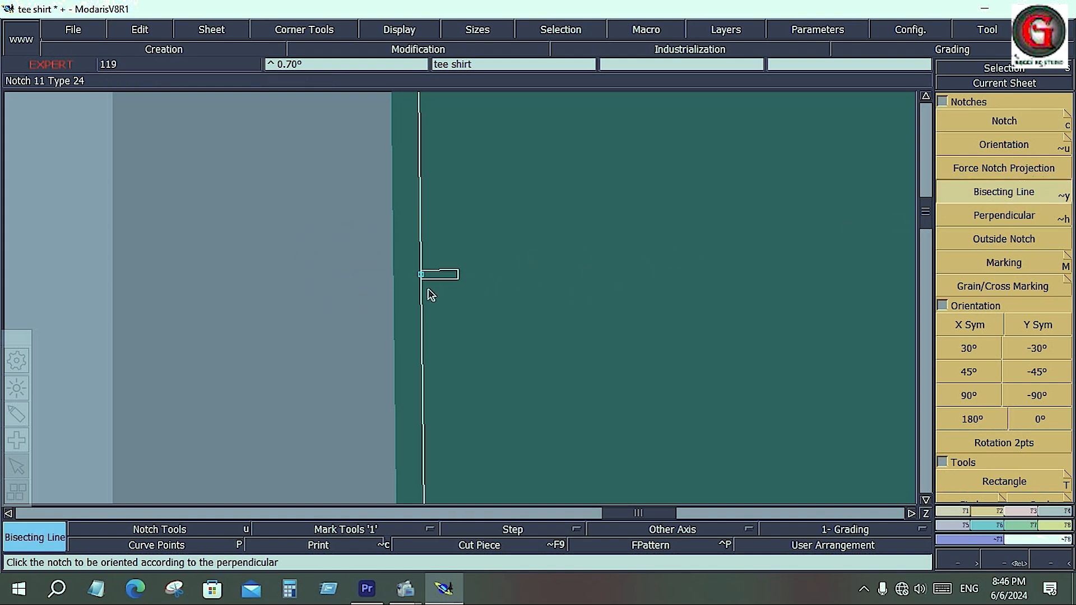
left_click(991, 147)
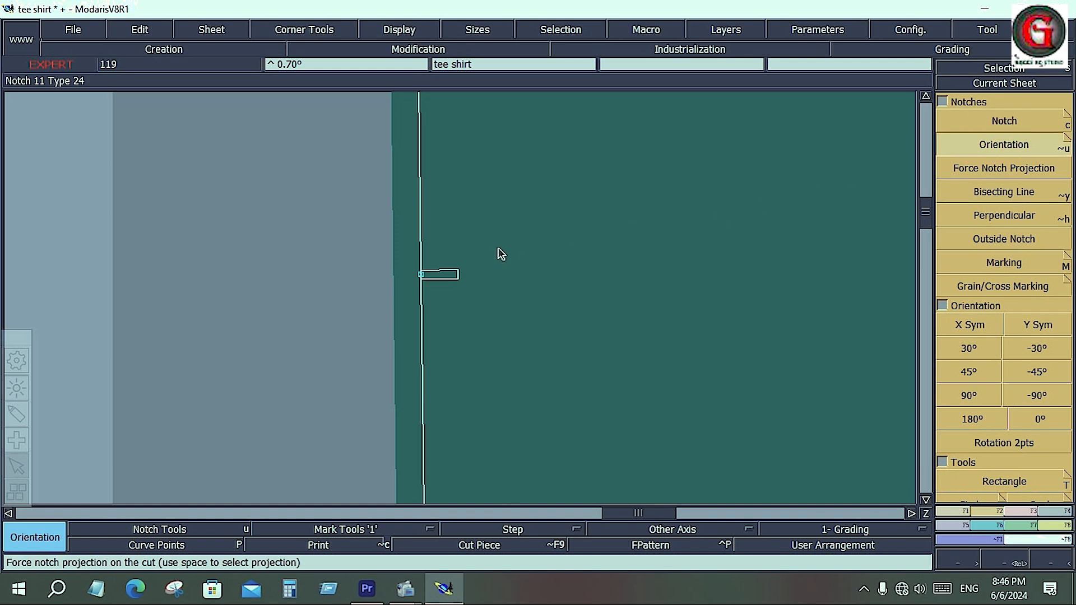
left_click(448, 275)
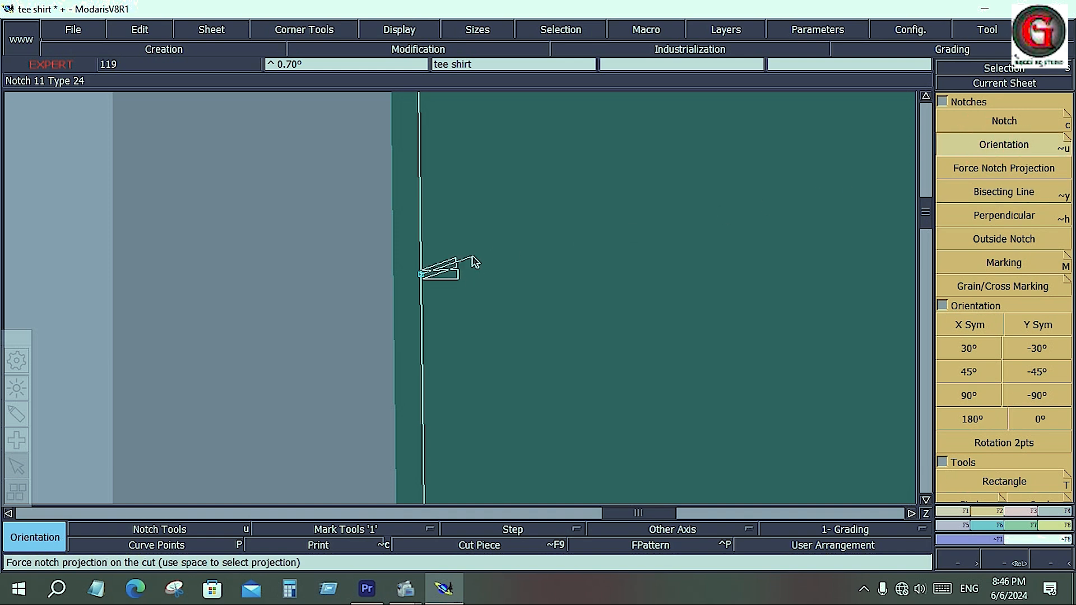
left_click(500, 220)
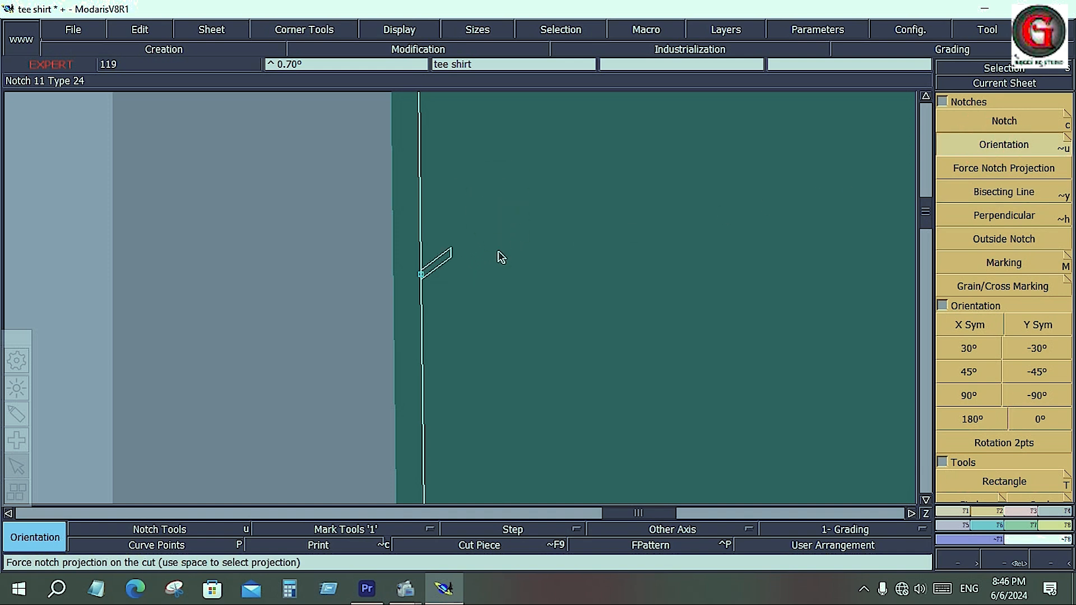
- Turn the hem notch outward across the seam allowance, back inside the piece, and finally along the hem line
left_click(453, 260)
left_click(365, 284)
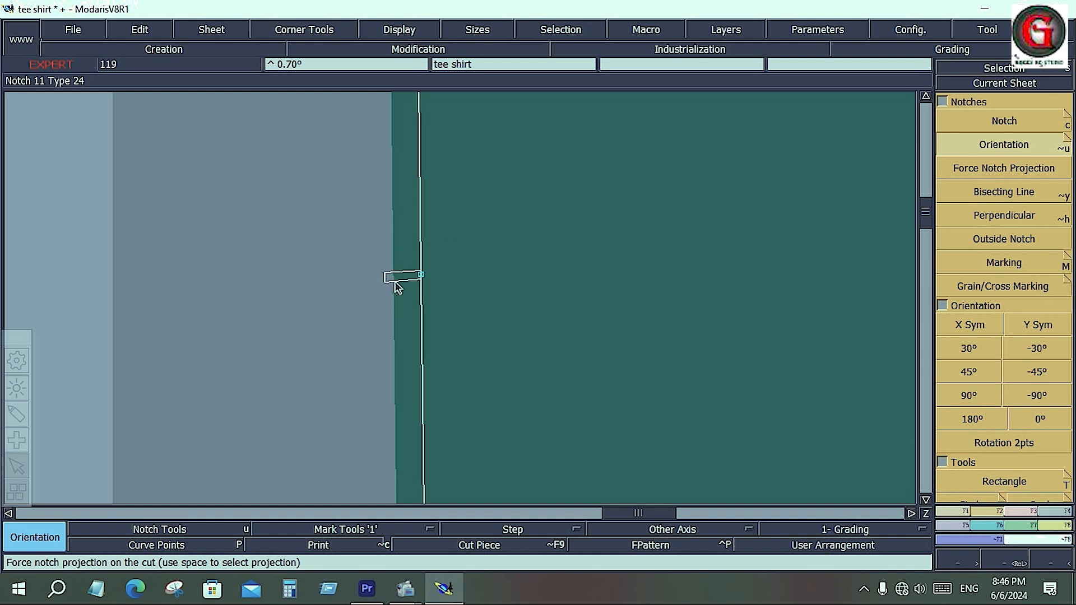
left_click(421, 276)
left_click(452, 277)
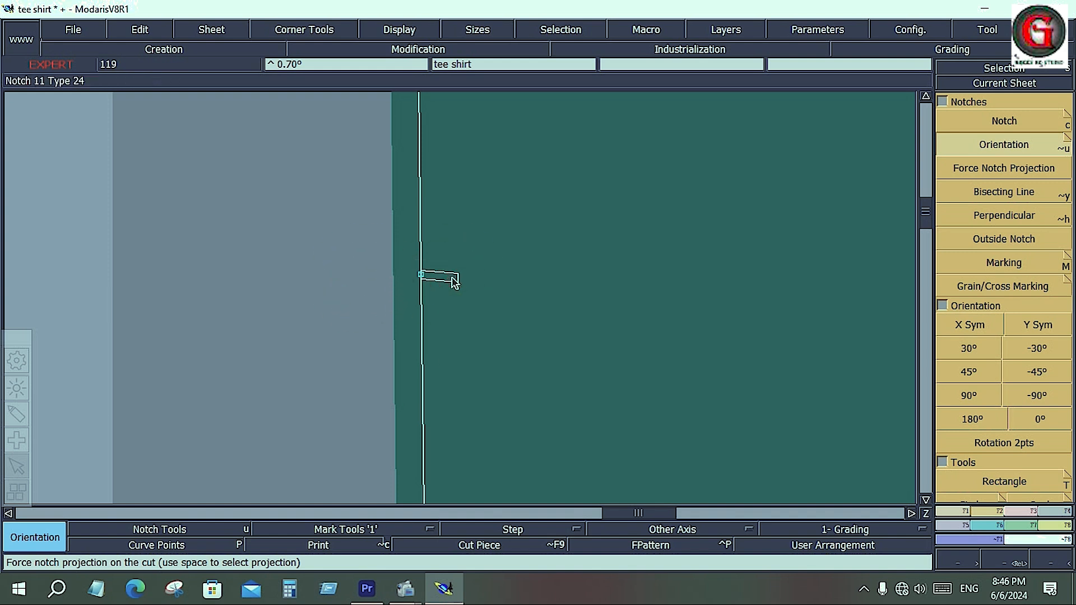
left_click(422, 194)
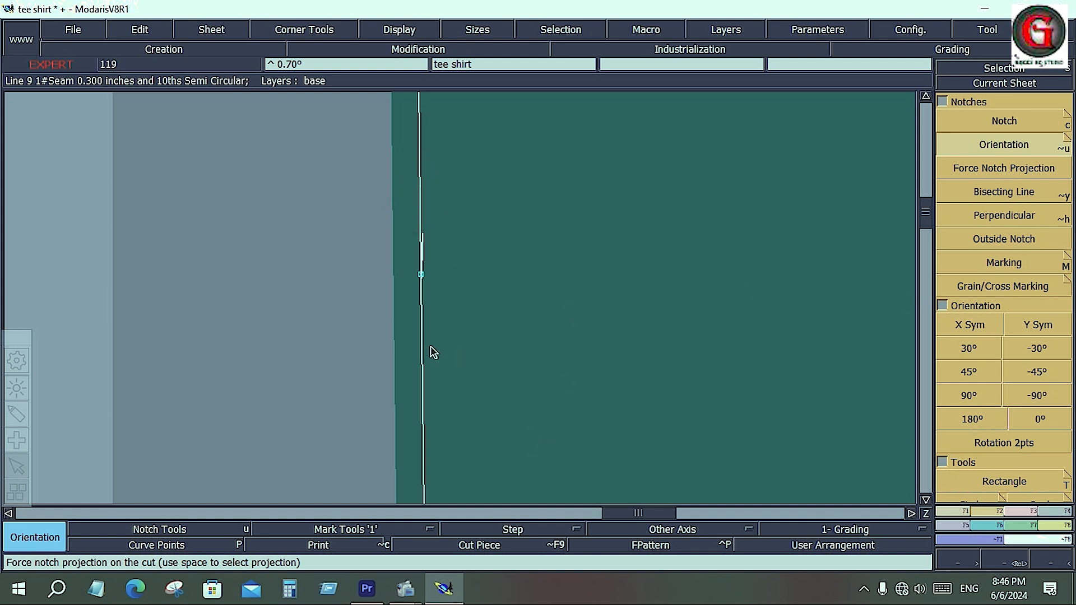
- Undo the last four orientation changes on the hem notch
key("ctrl+z")
key("ctrl+z")
key("ctrl+z")
key("ctrl+z")
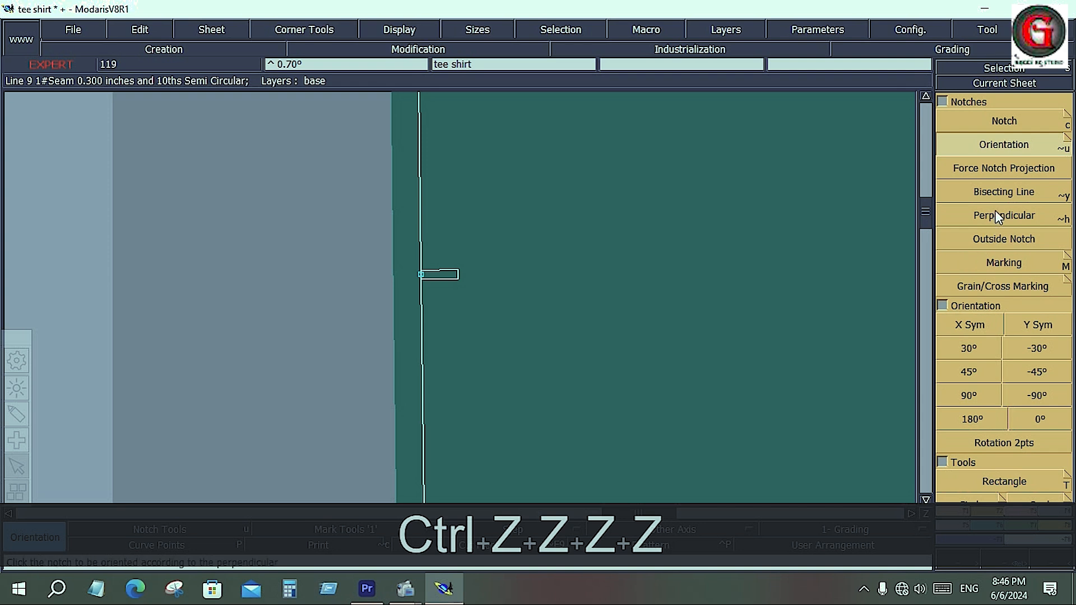
- Orient the hem notch along the bisecting line, flipping it between inside and outside and leaving it pointing outward
left_click(1003, 197)
left_click(443, 275)
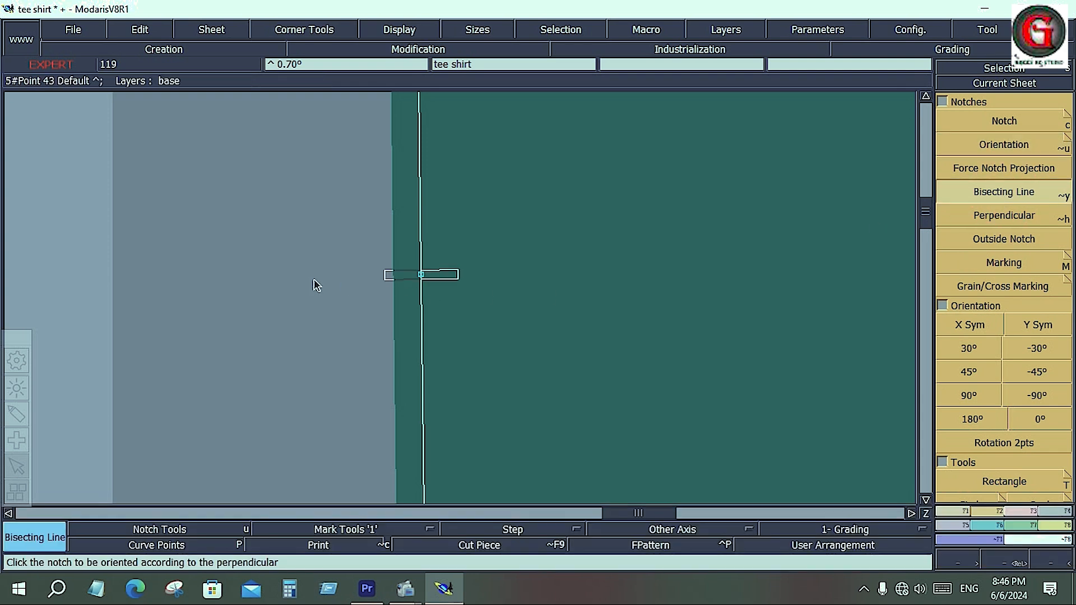
left_click(305, 285)
left_click(417, 275)
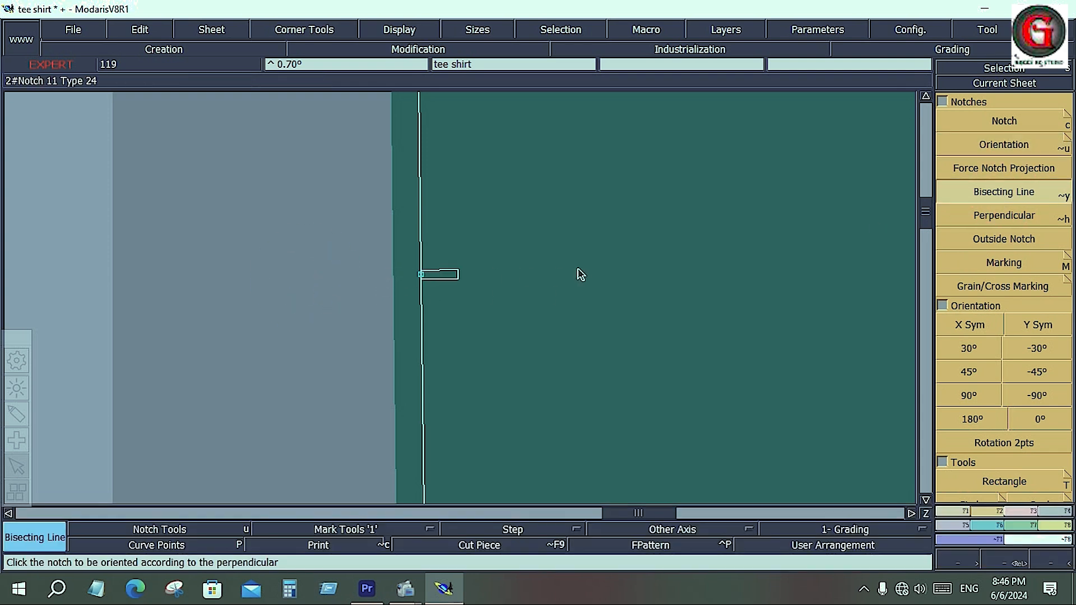
left_click(419, 190)
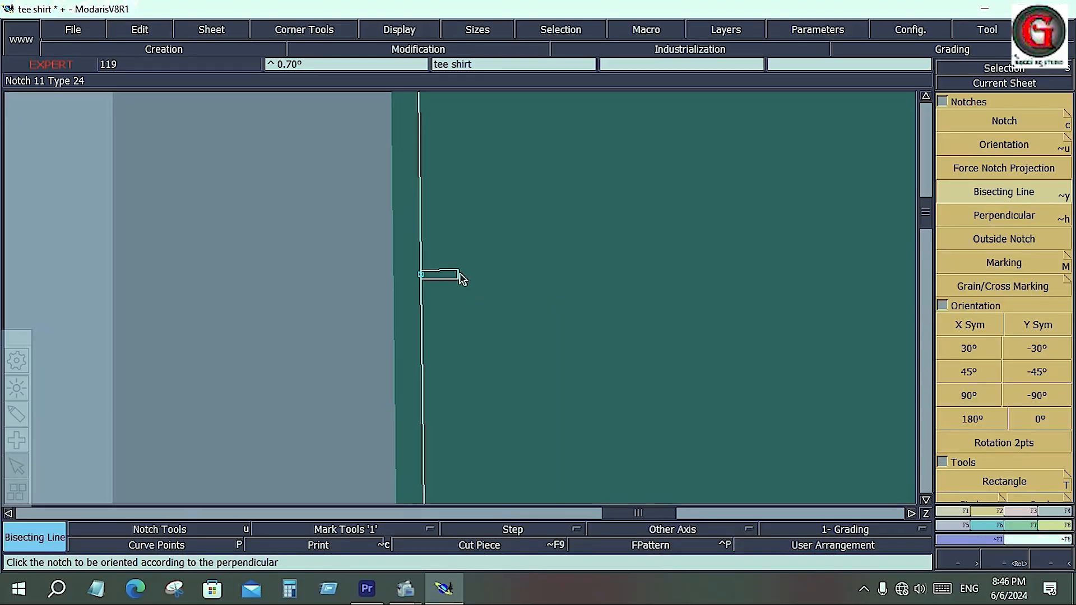
left_click(263, 288)
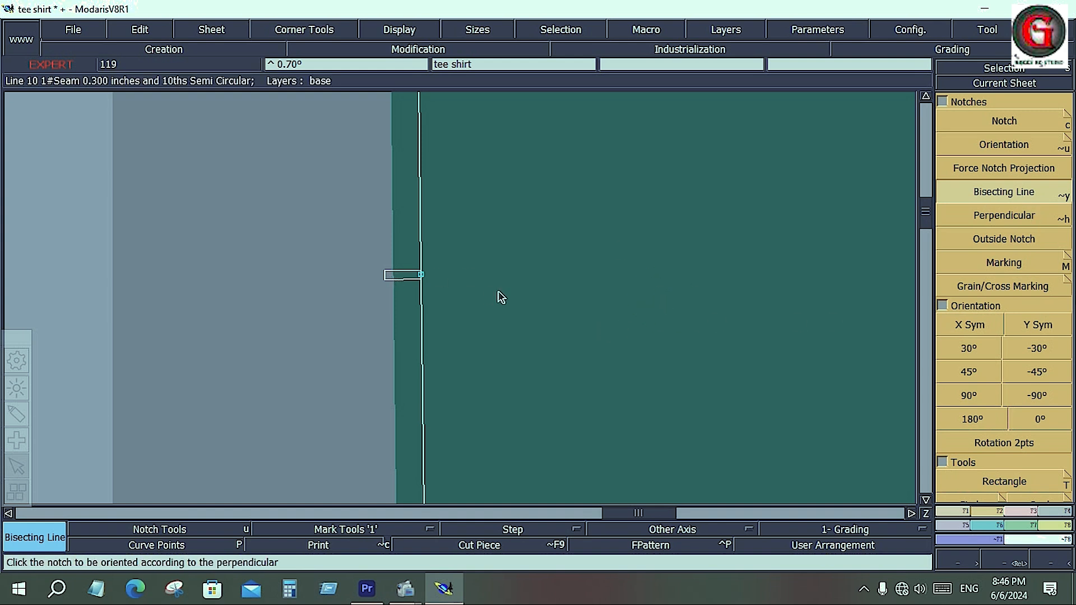
- Apply Perpendicular to the hem notch twice, flipping it inward and back outward
left_click(995, 217)
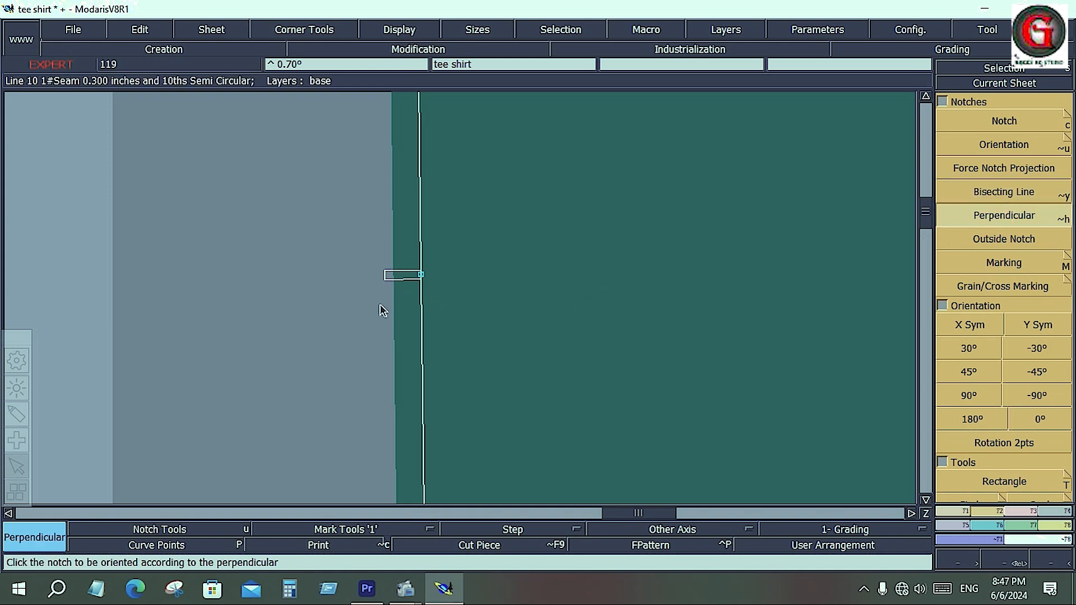
left_click(392, 275)
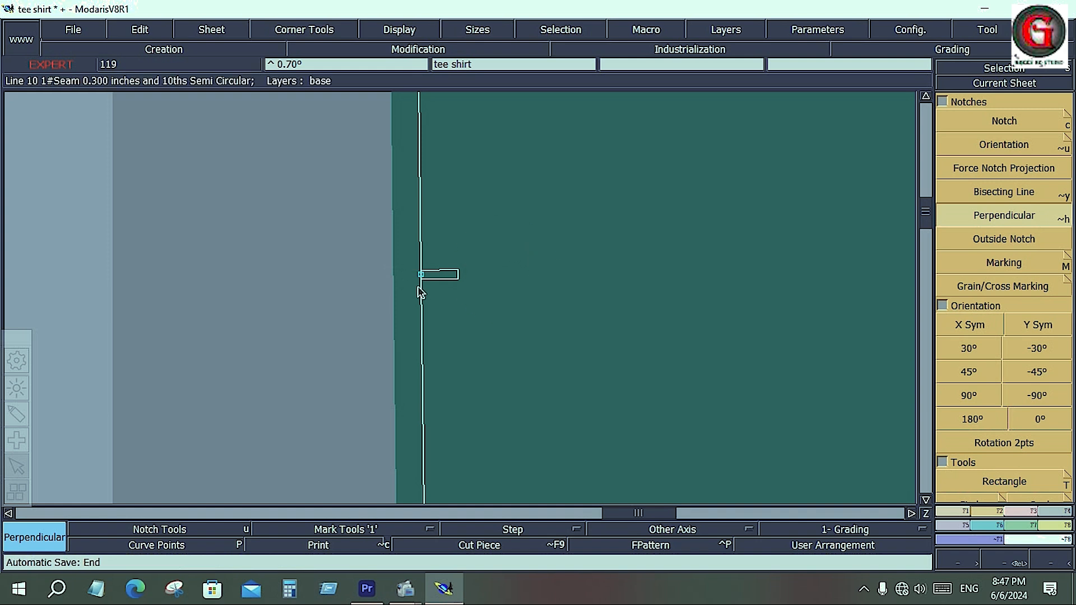
left_click(444, 275)
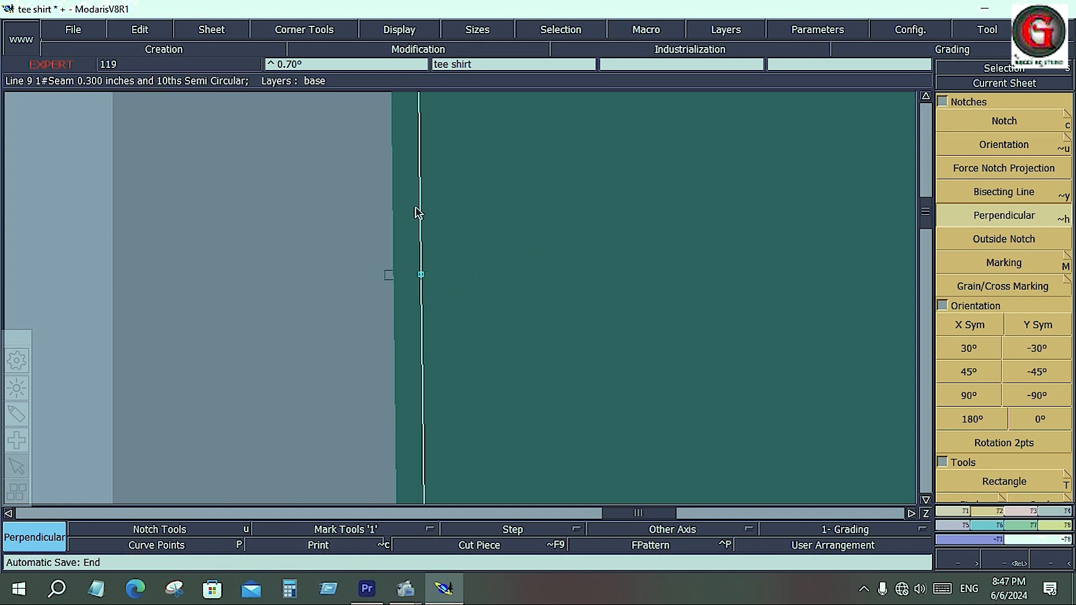
- Freely reorient the hem notch diagonally inward, then outward, and back to point inside the piece
left_click(1019, 144)
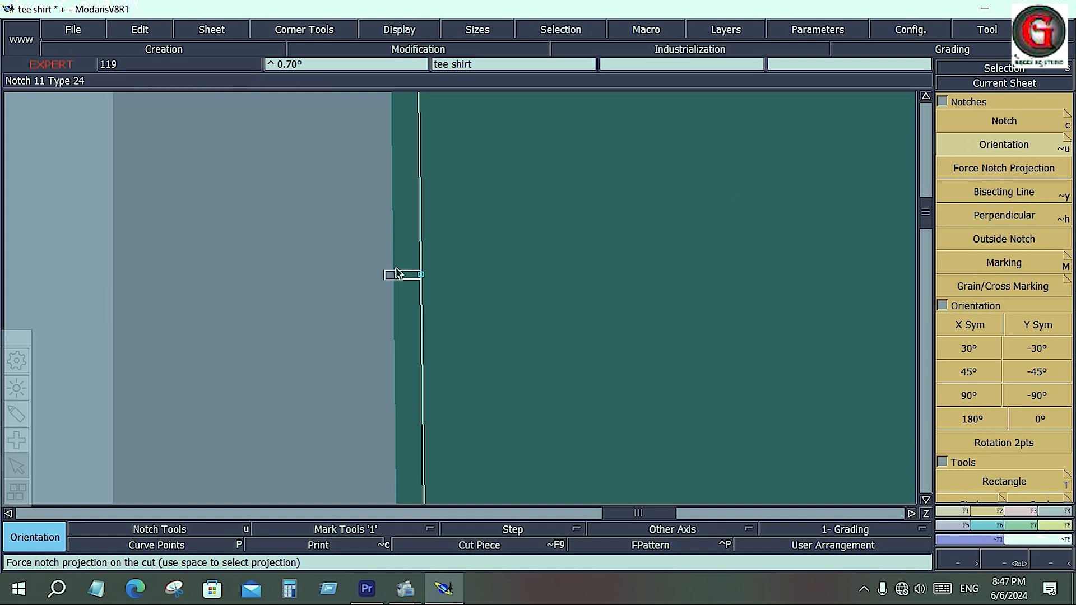
left_click(500, 268)
left_click(472, 248)
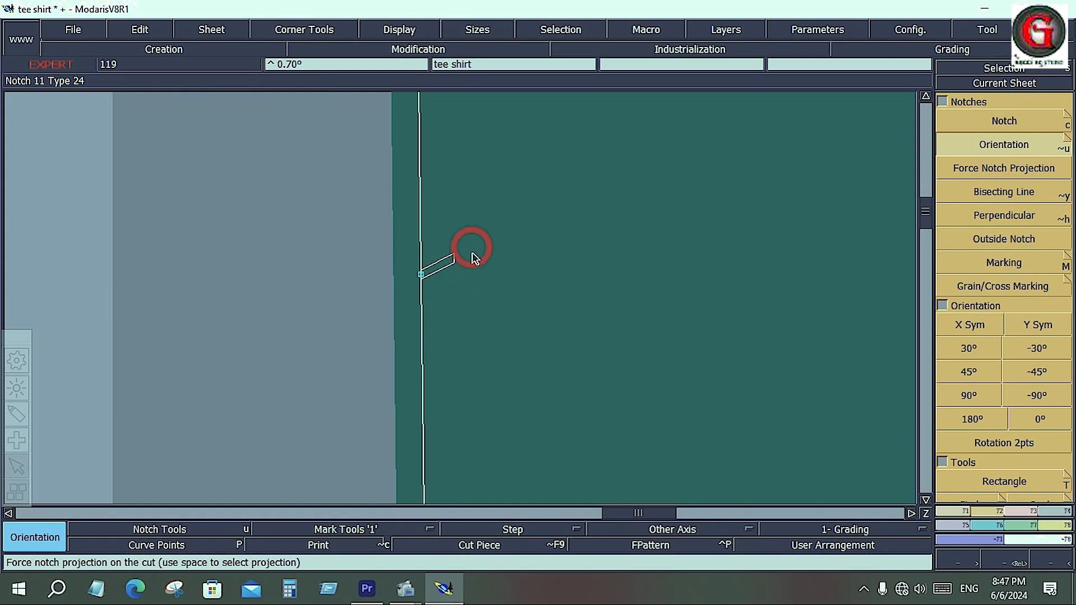
left_click(458, 260)
left_click(296, 297)
left_click(395, 280)
left_click(504, 289)
left_click(942, 197)
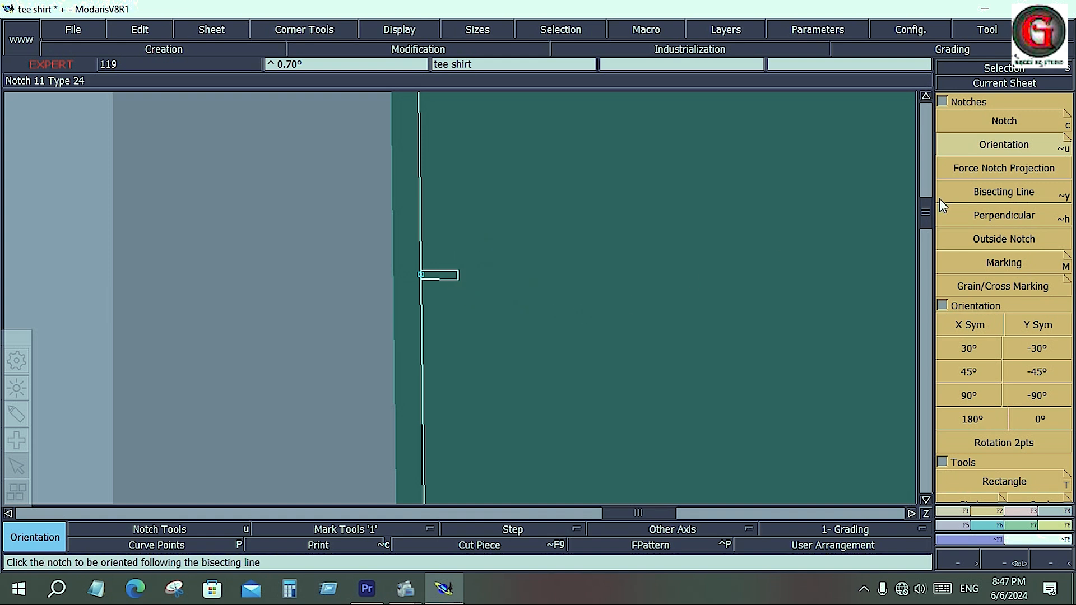
- Set the hem notch perpendicular to the hem line, pointing outward over the seam allowance
left_click(1004, 215)
left_click(444, 279)
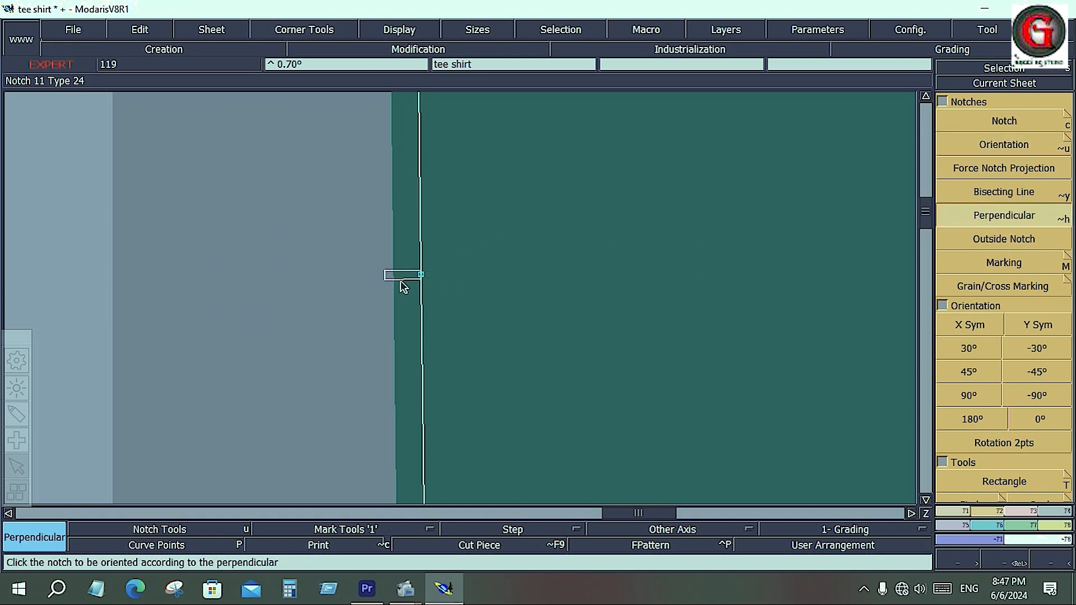
left_click(506, 275)
left_click(306, 283)
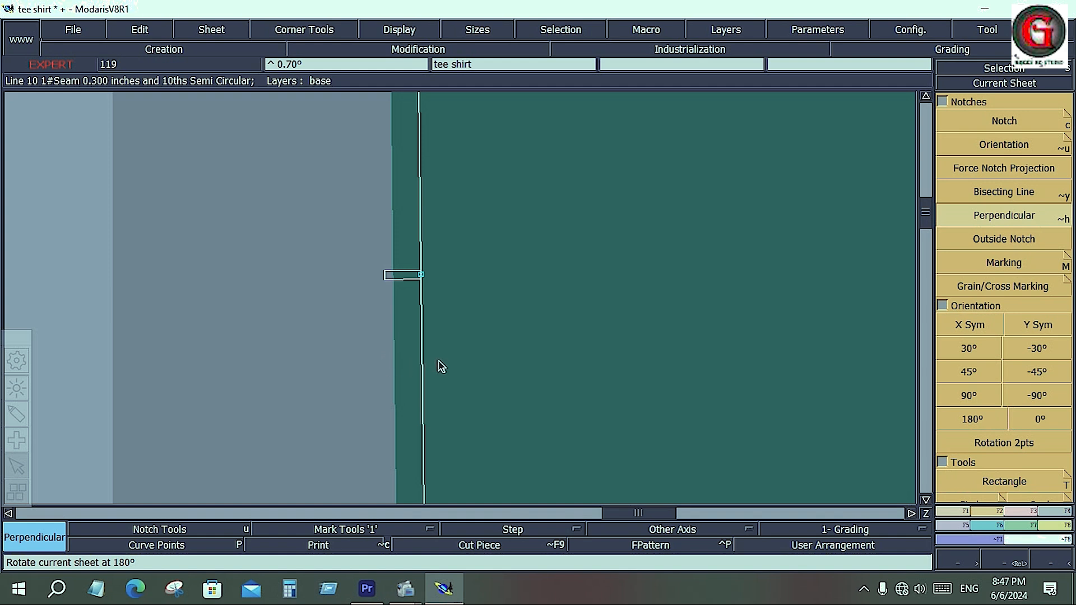
- Turn on the Cut Piece display to show the hem notch on the cut line
key("Home")
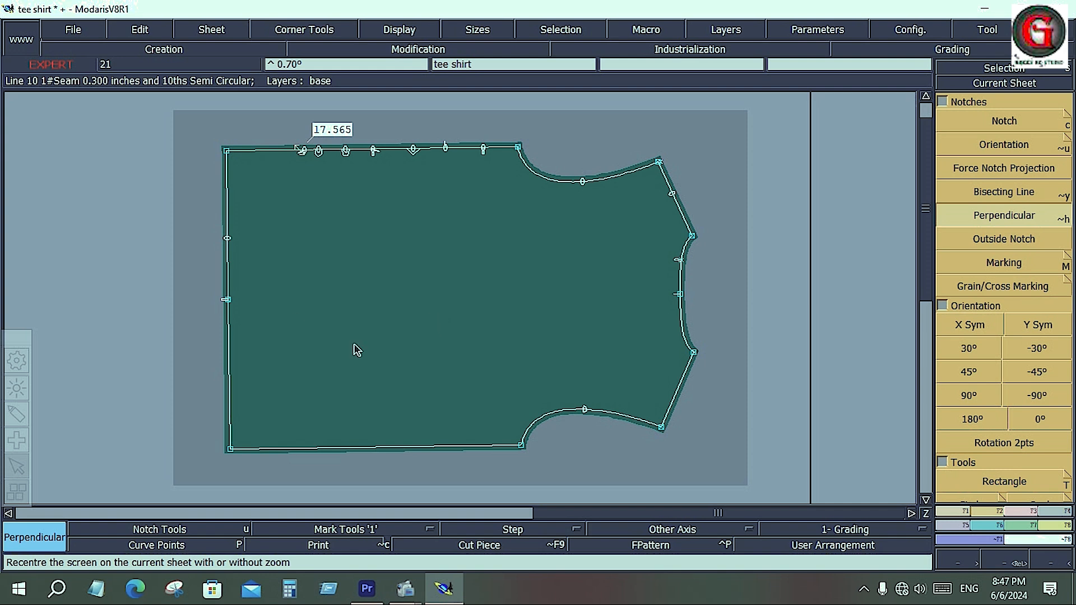
scroll(196, 302, "up", 2)
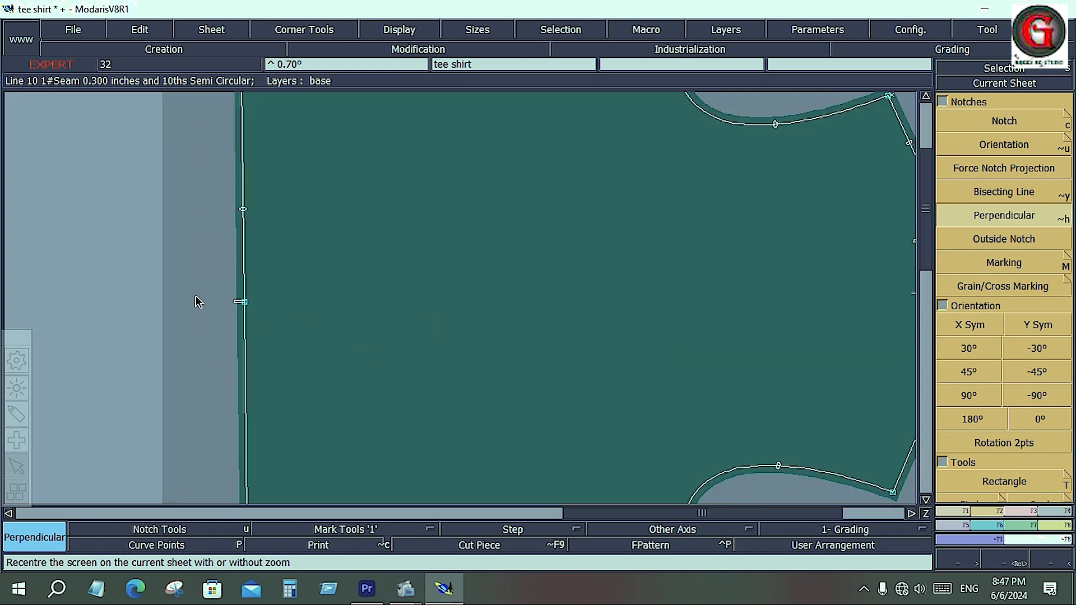
scroll(196, 301, "up", 4)
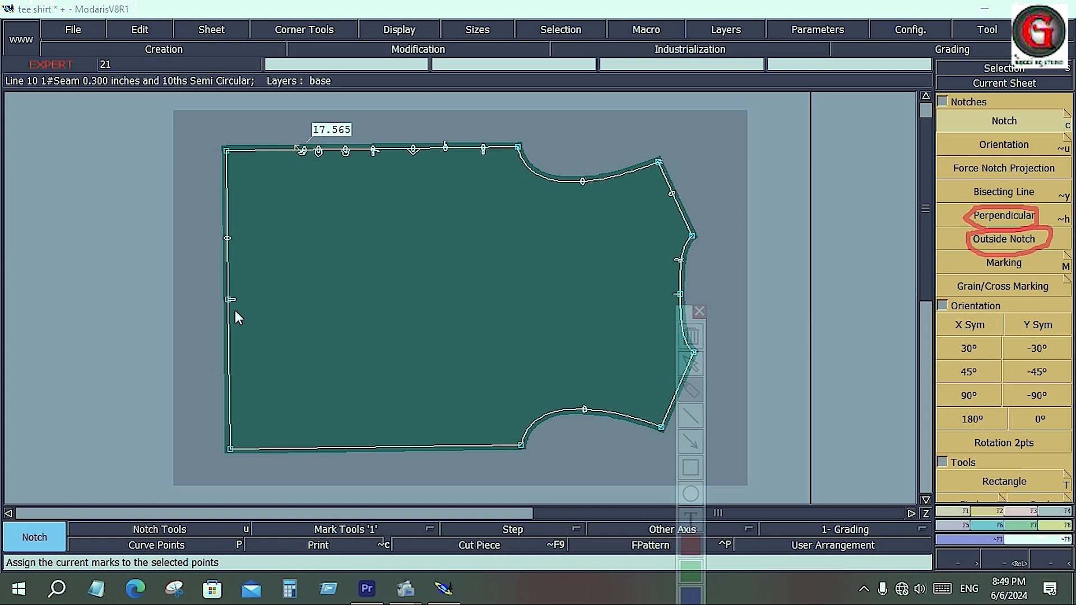
right_click(760, 248)
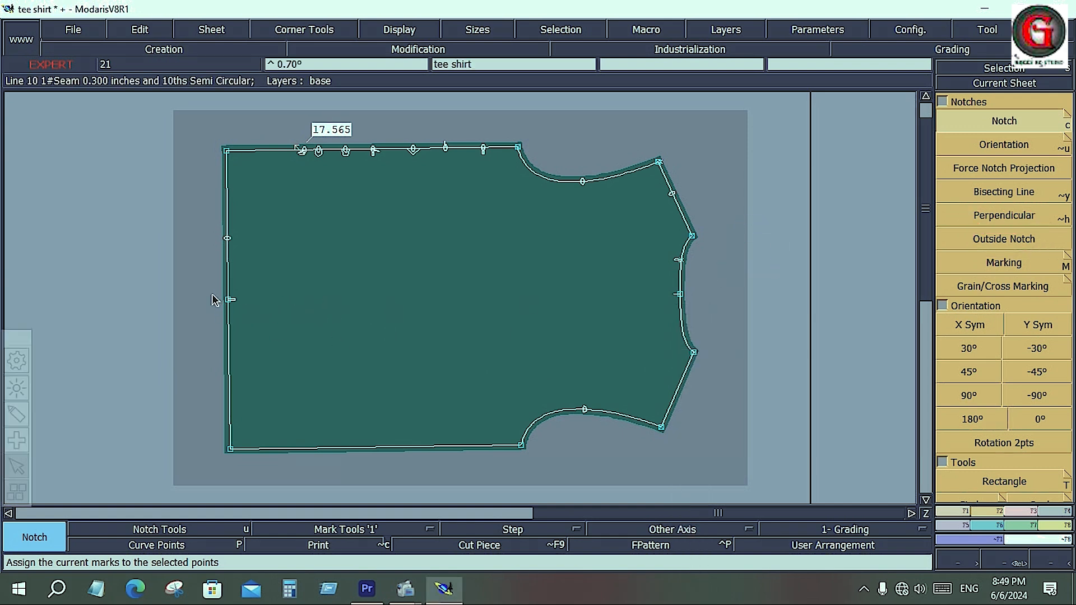
scroll(214, 299, "up", 5)
scroll(215, 300, "up", 2)
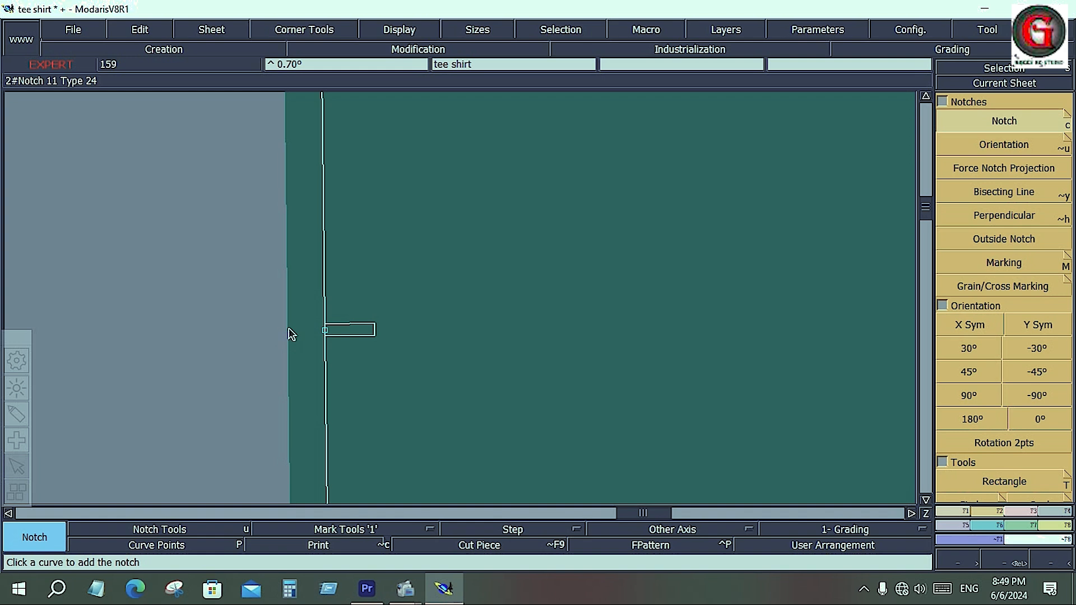
left_click(479, 551)
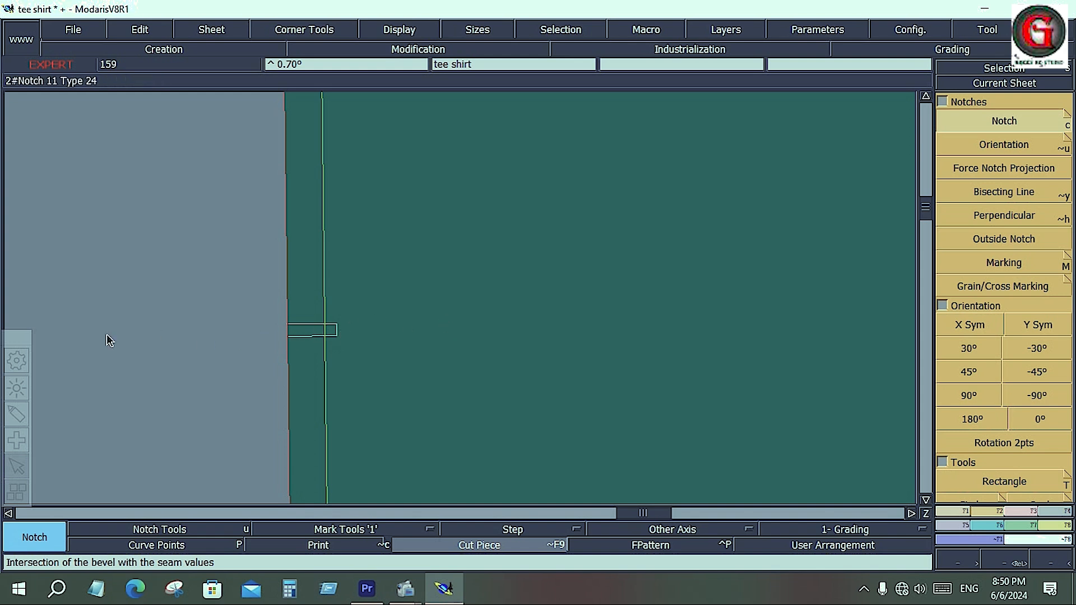
- Place the hem notch outside the piece with Outside Notch, and check it on the recentred sheet
left_click(995, 240)
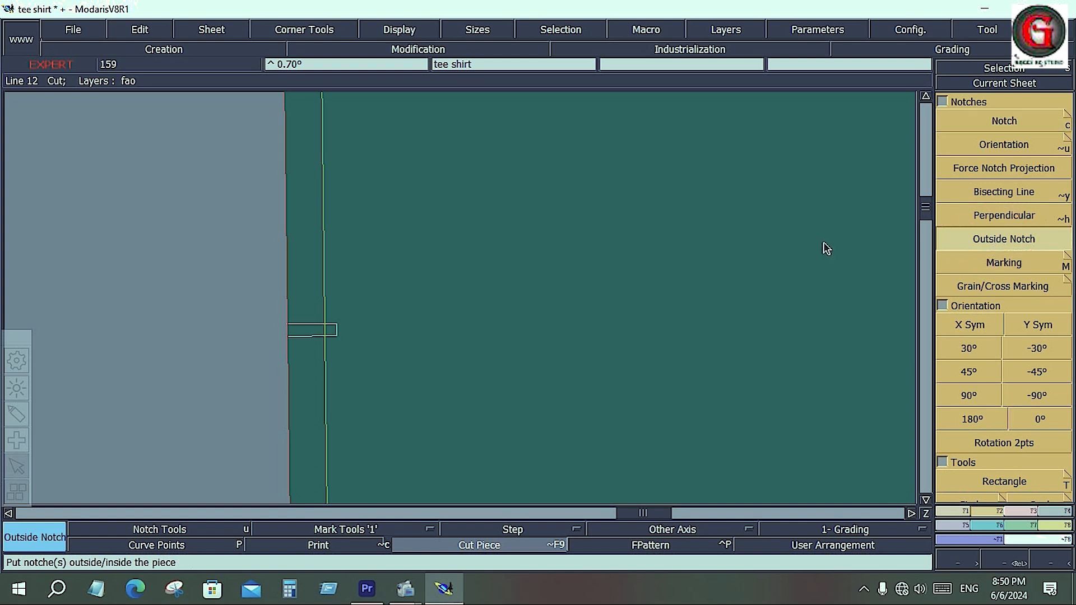
left_click(323, 331)
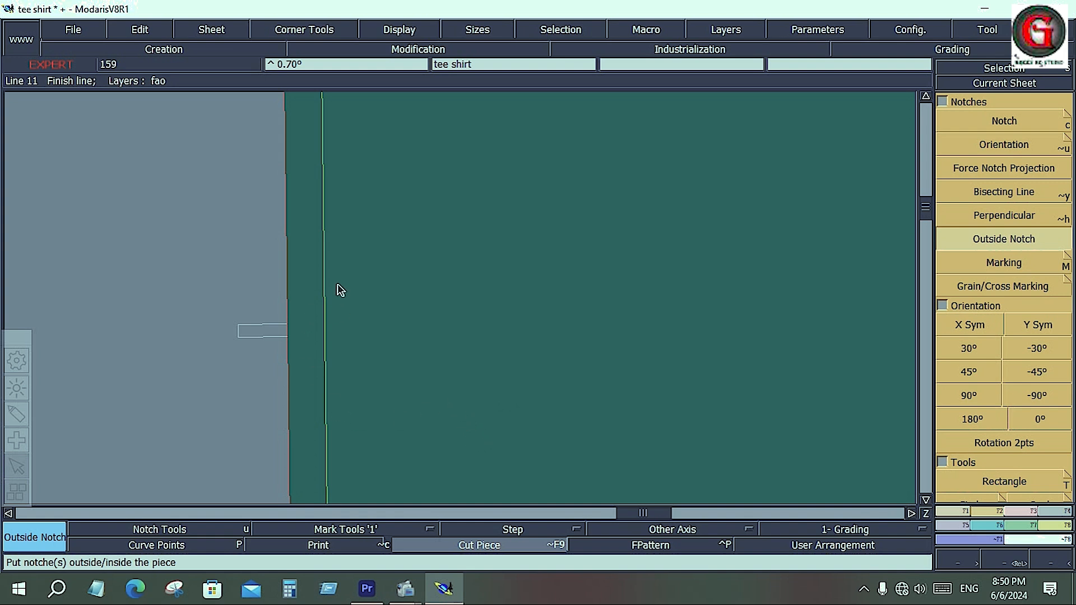
key("Home")
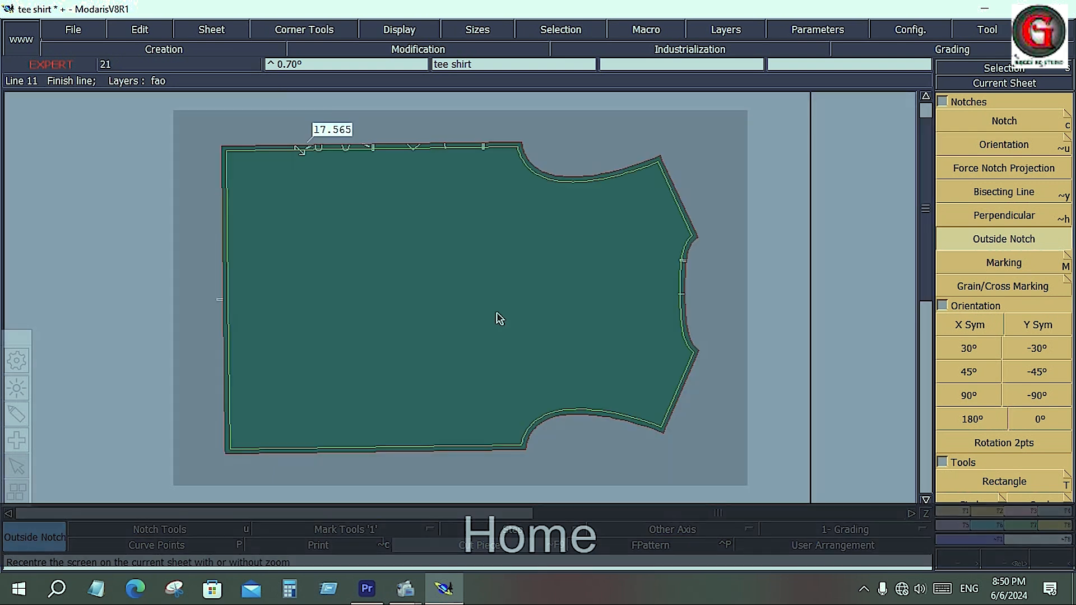
scroll(176, 305, "up", 4)
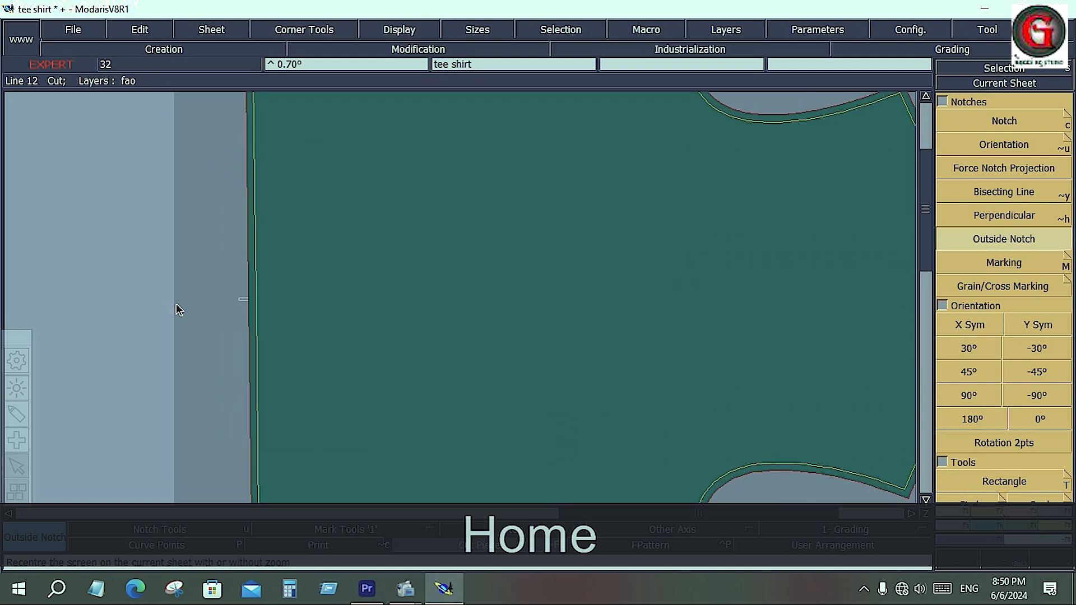
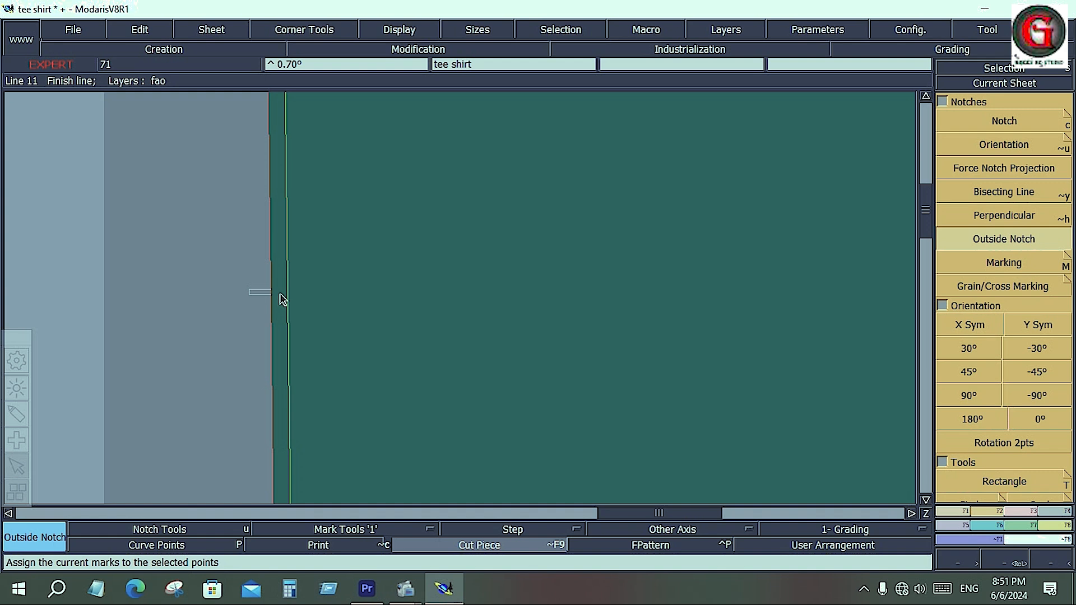
- Try deleting the hem notch on the base line, and undo the deletion
scroll(345, 353, "up", 1)
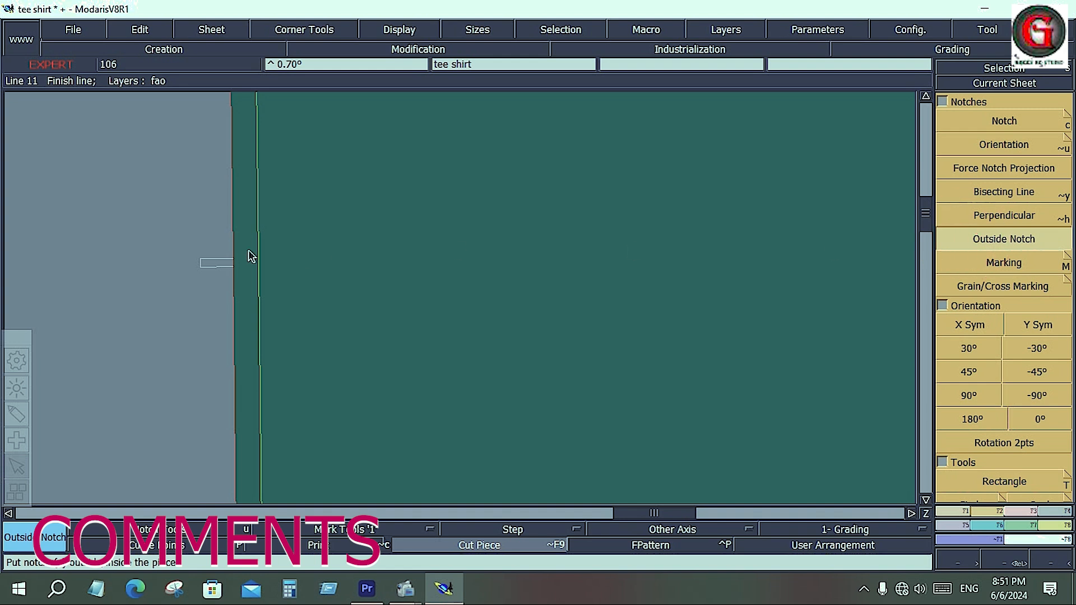
left_click(267, 264)
key("ctrl+z")
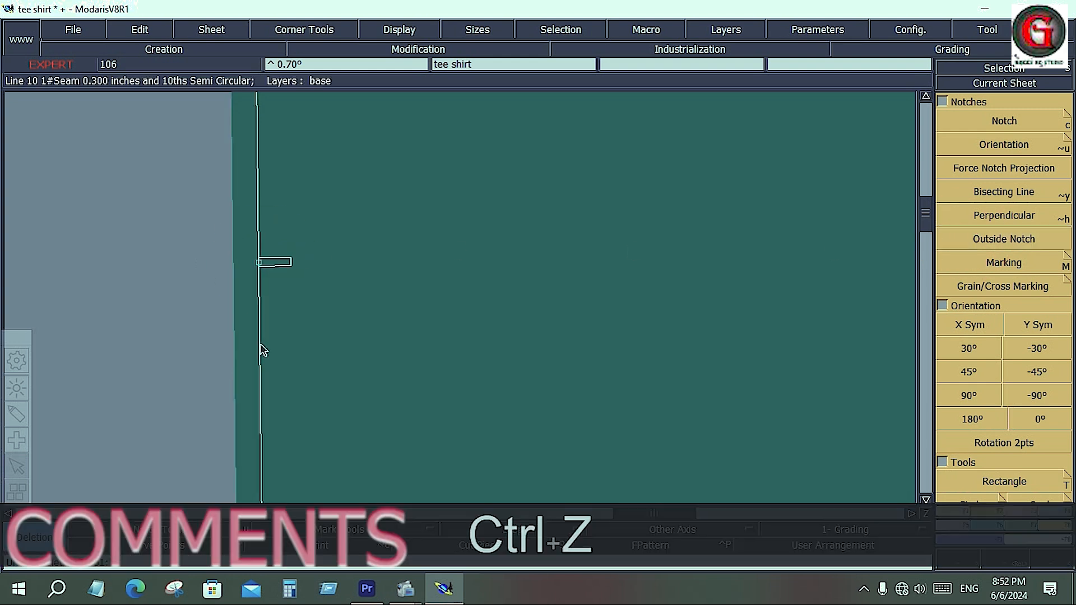
- Delete the hem notch and place a new notch at the same point on the base line
left_click(274, 268)
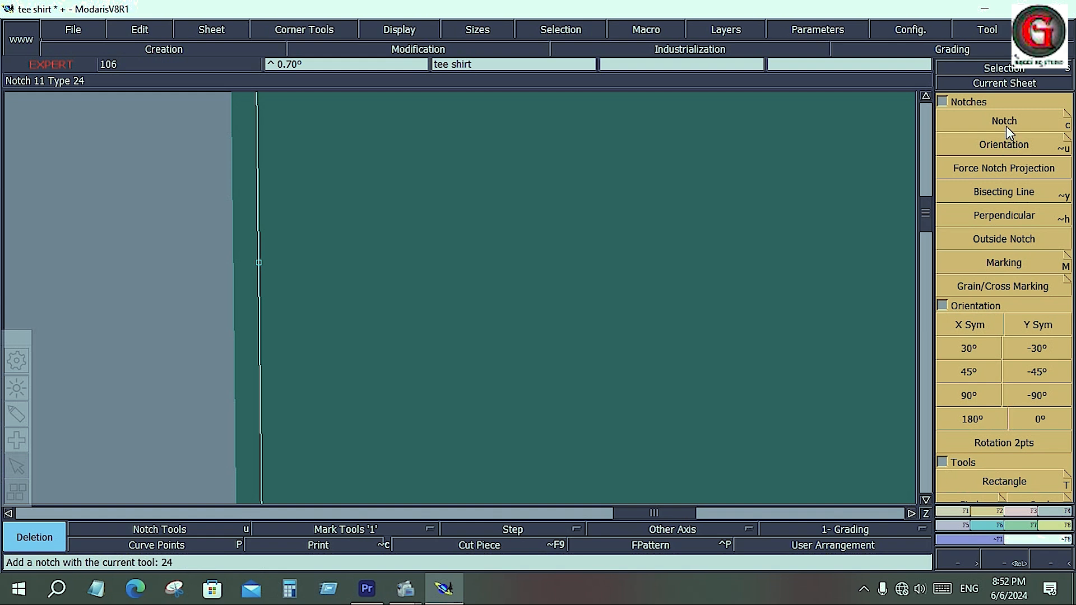
left_click(1006, 125)
left_click(260, 265)
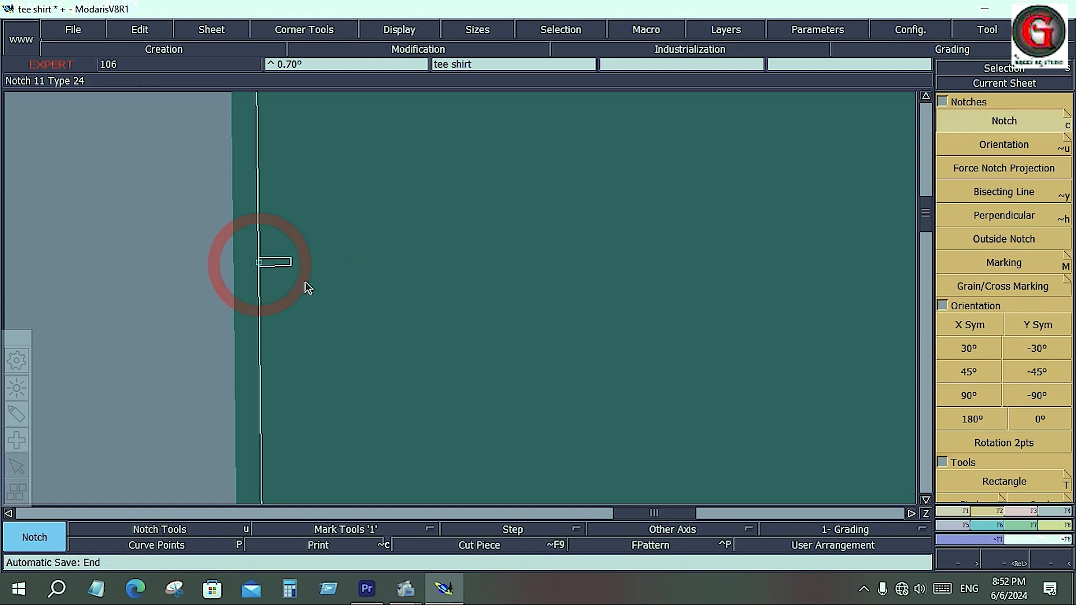
- Put the new hem notch outside the piece with Outside Notch, checking it with the Cut Piece display off and on
left_click(1007, 240)
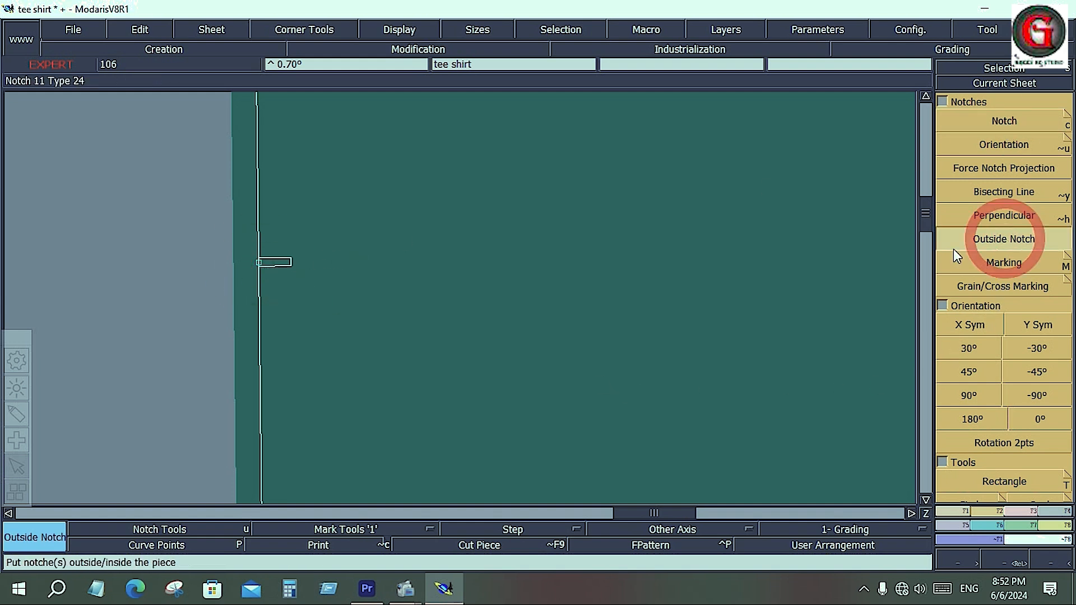
left_click(292, 265)
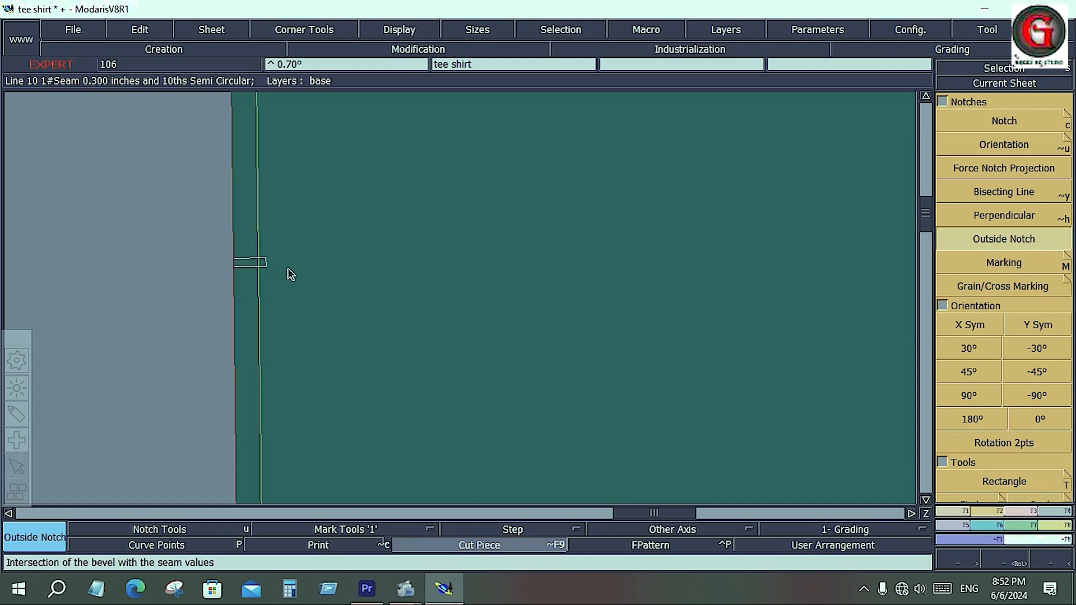
left_click(241, 265)
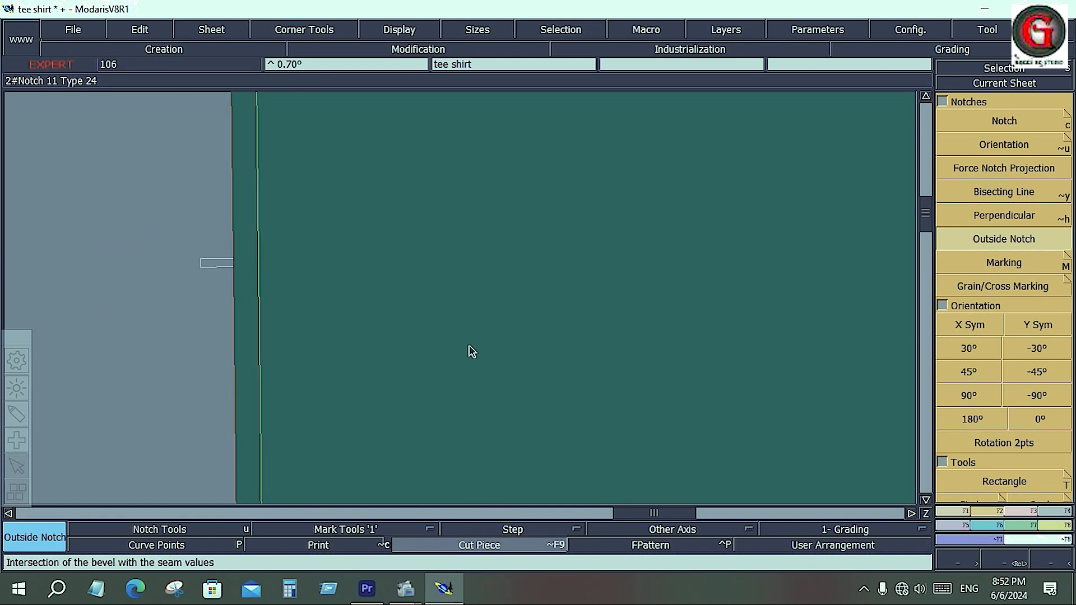
left_click(476, 545)
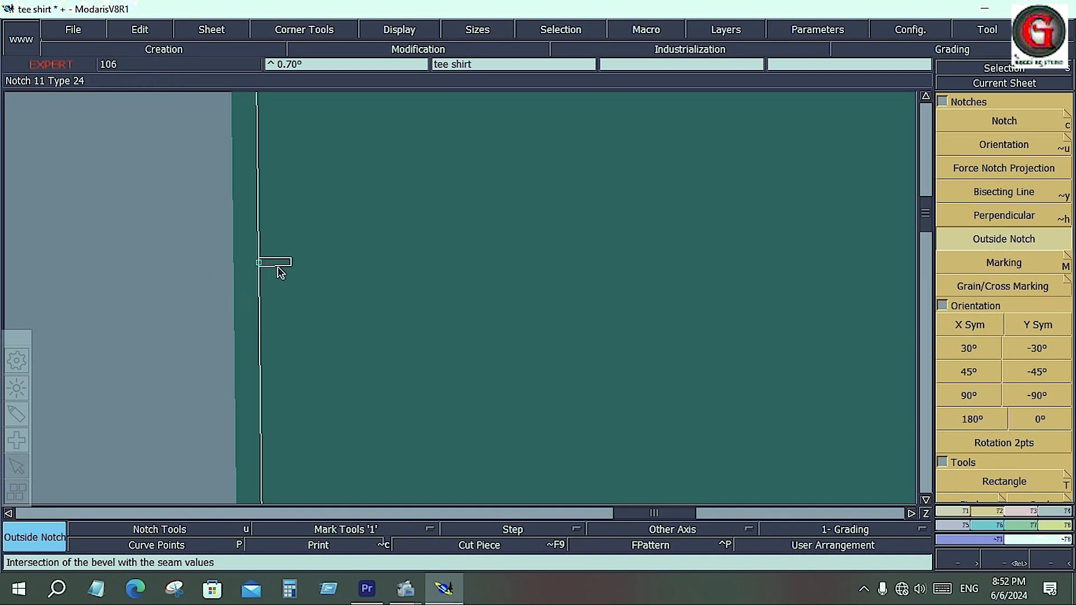
left_click(482, 547)
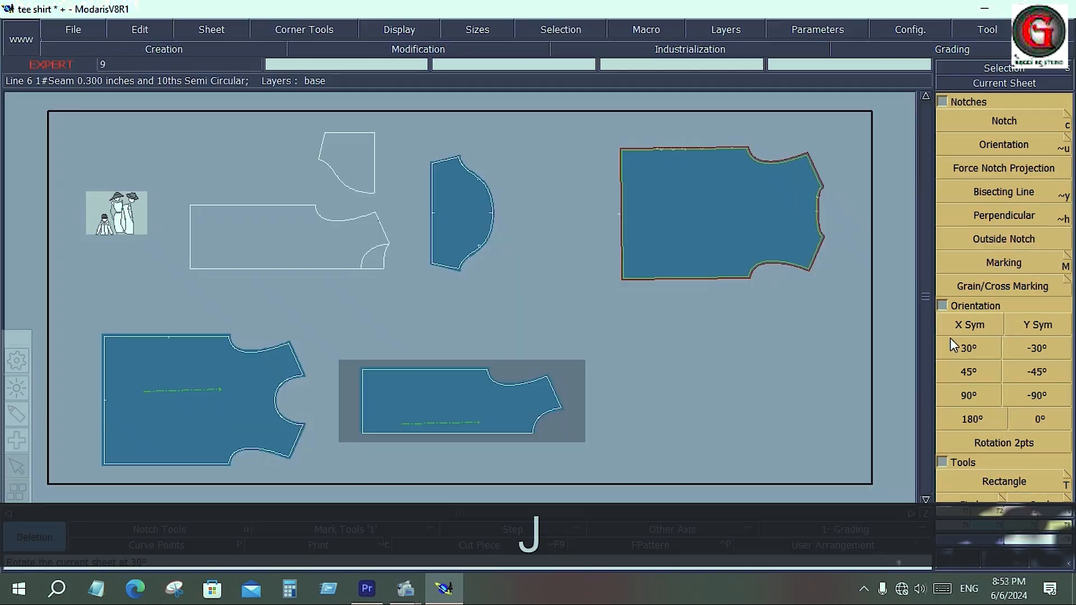
- Activate Marking and make the half body piece the current sheet, filling the view with it
left_click(993, 264)
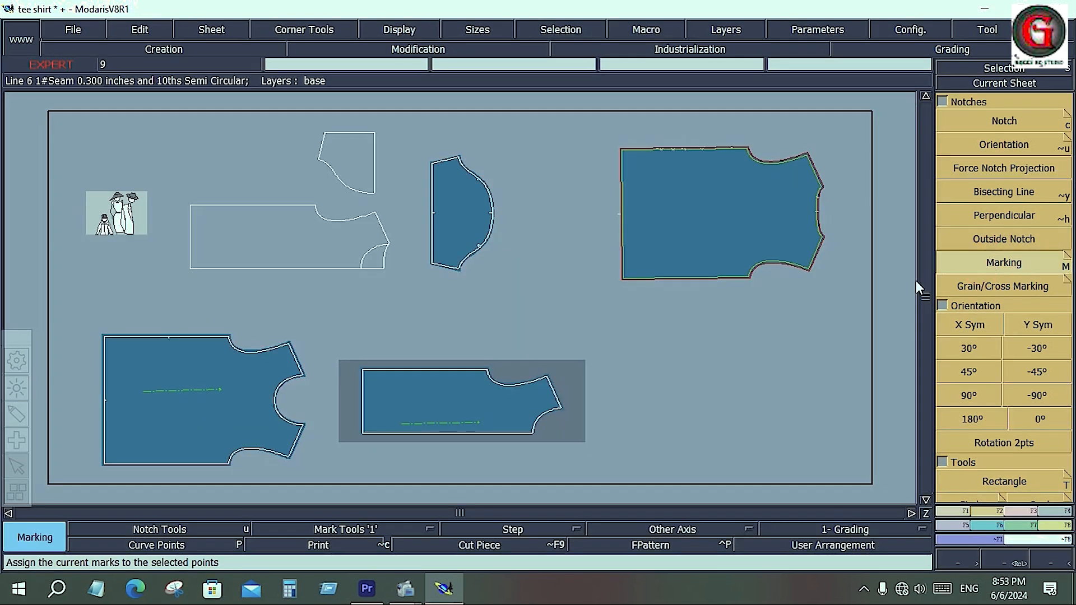
left_click(432, 421)
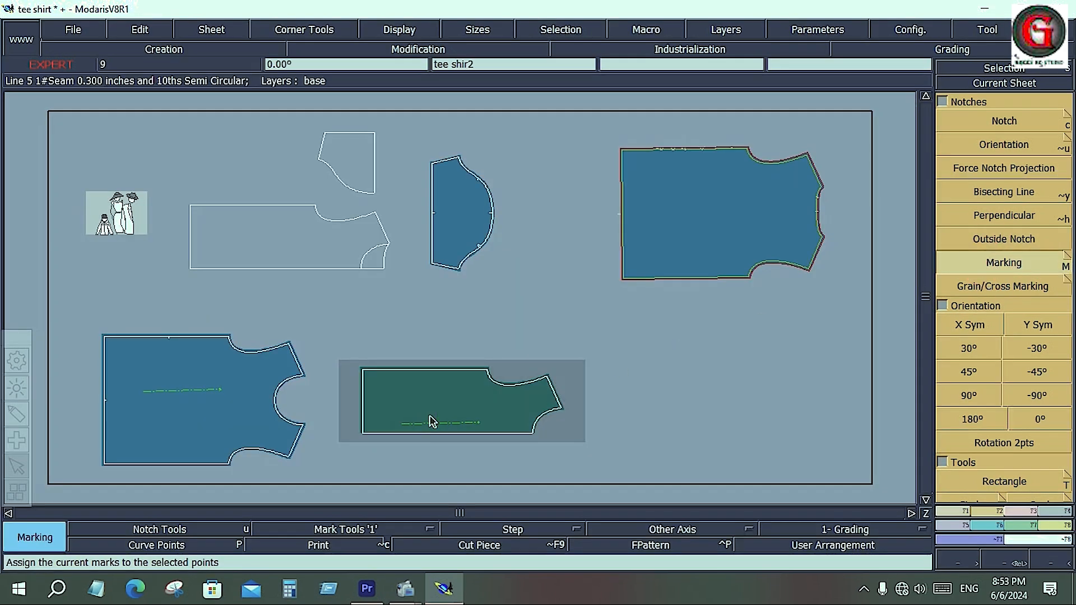
key("Home")
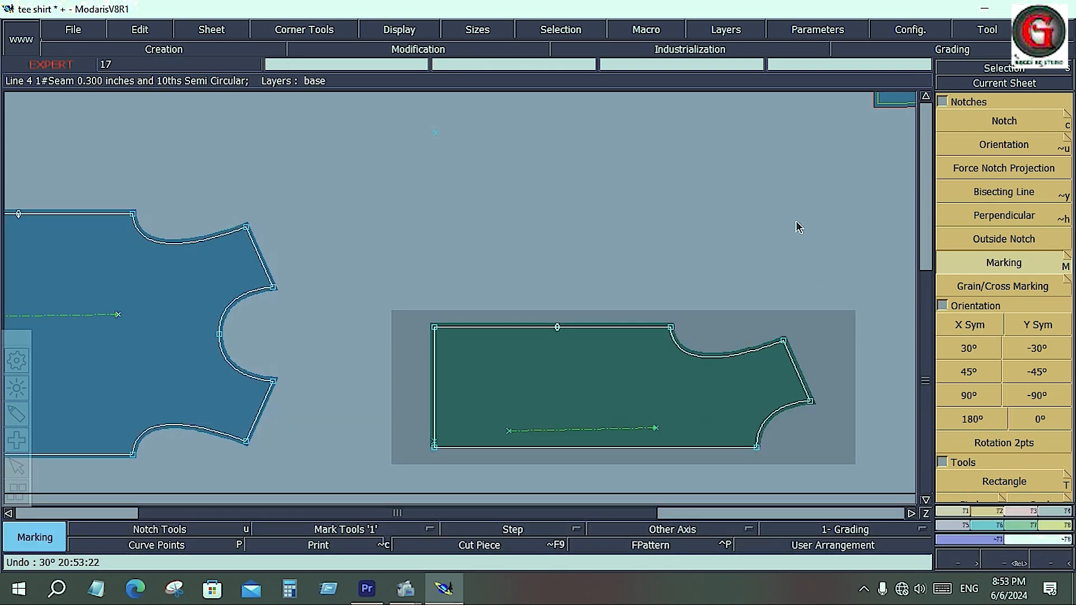
left_click(799, 224)
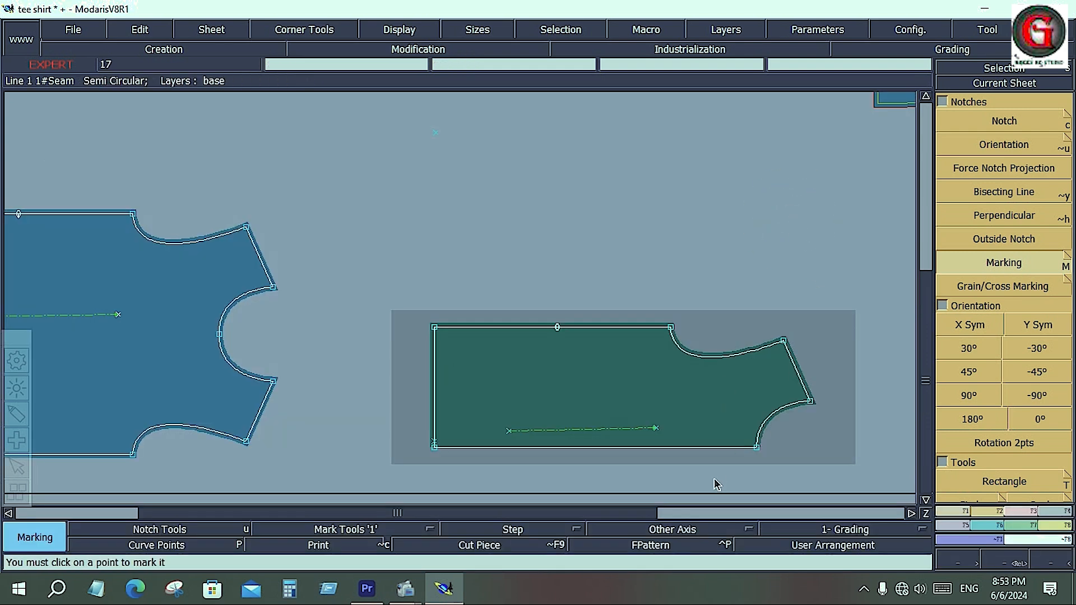
key("Home")
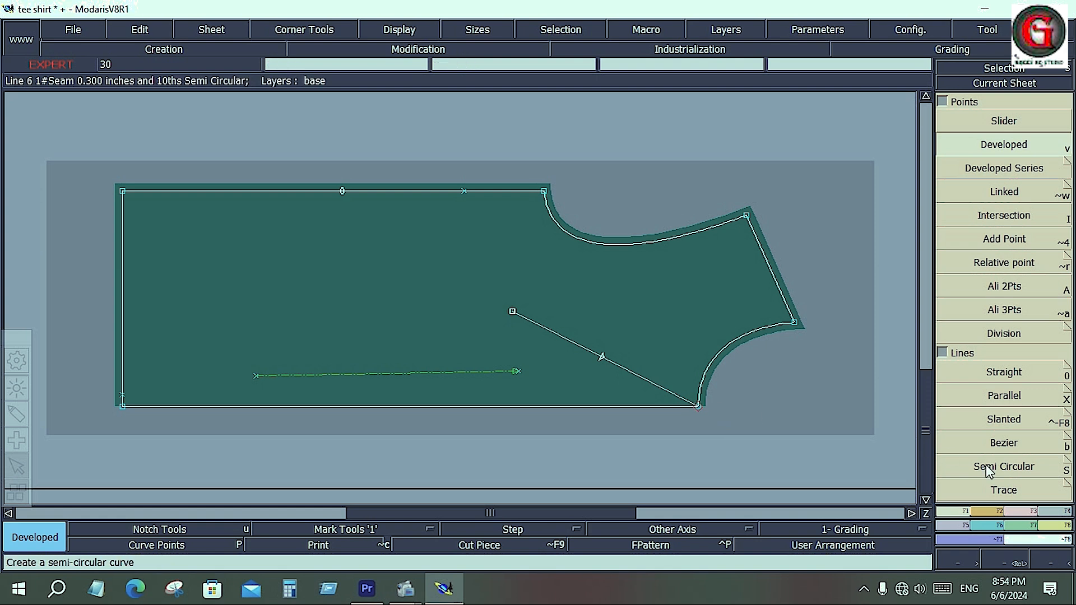
- Insert the point in the middle of the inner diagonal line into its curve with Insert Point
left_click(1025, 515)
left_click(988, 399)
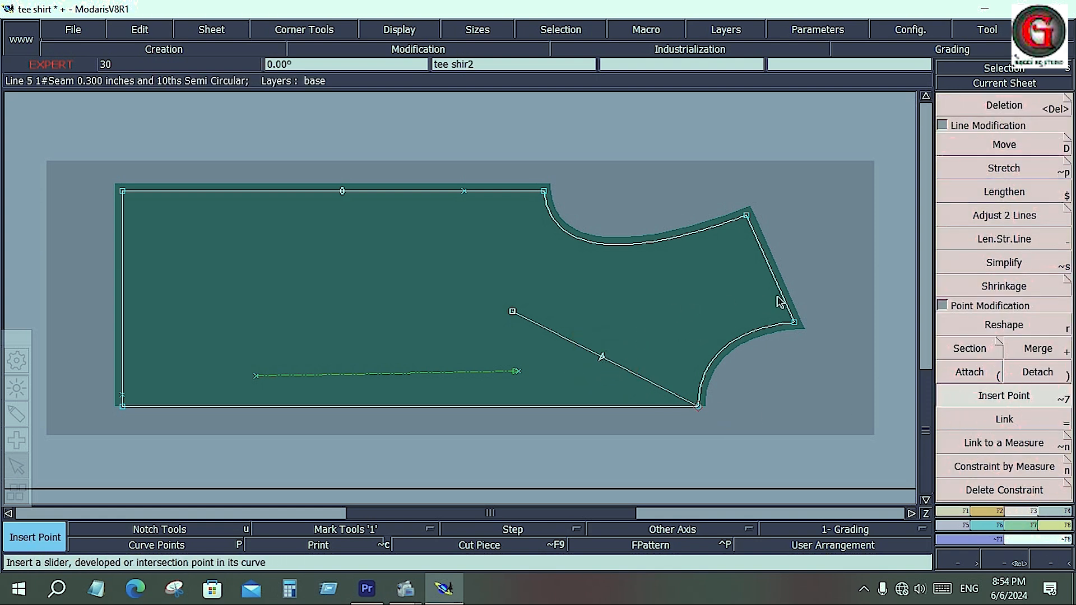
left_click(960, 394)
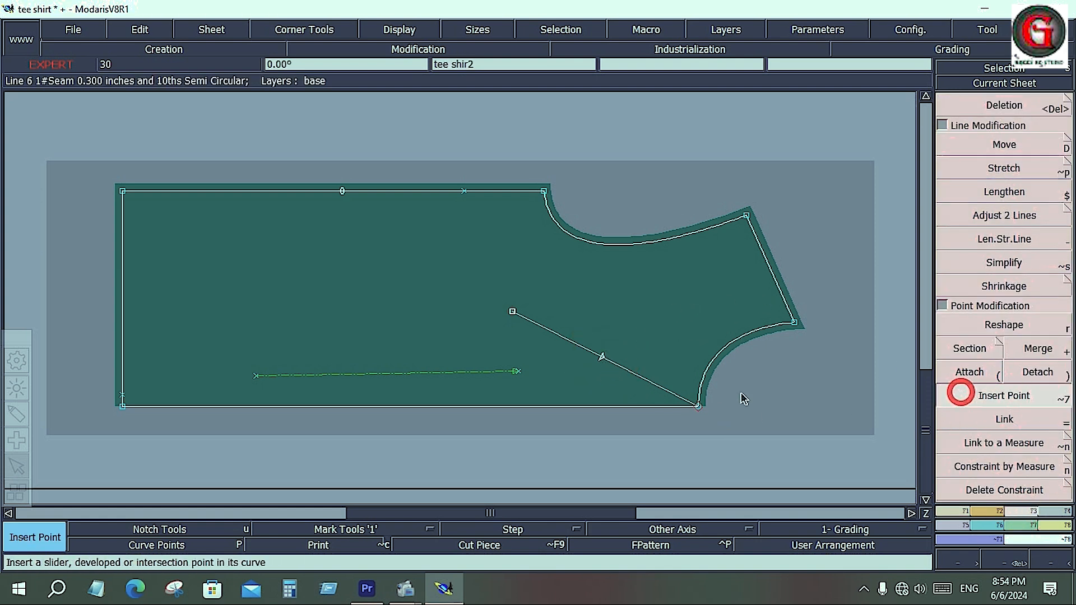
left_click(600, 357)
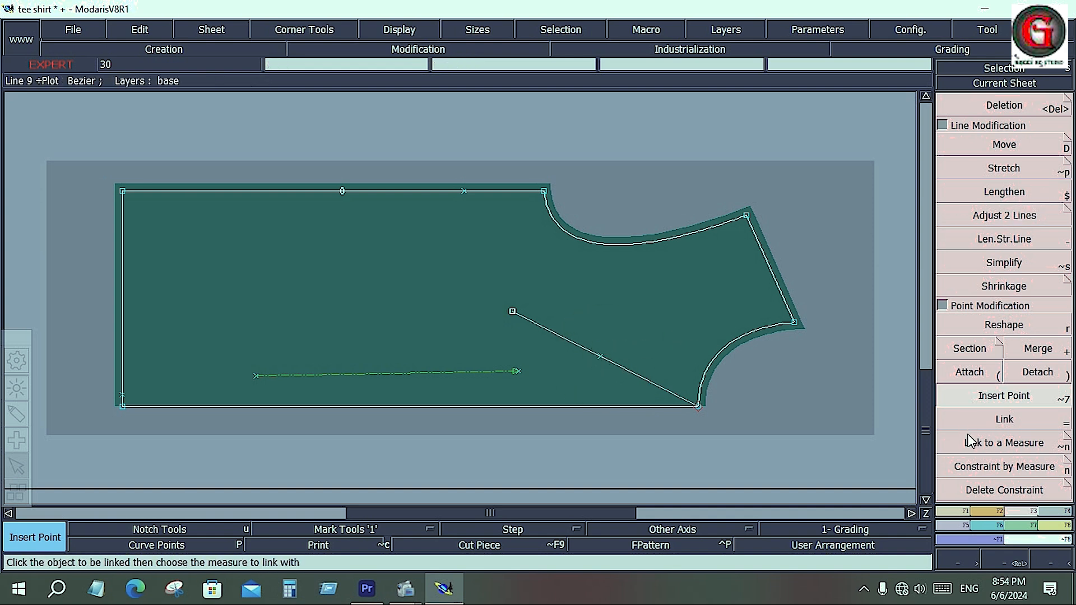
- Try placing notches on the diagonal line's middle point and the side line's added point, and undo them
left_click(990, 511)
left_click(1005, 121)
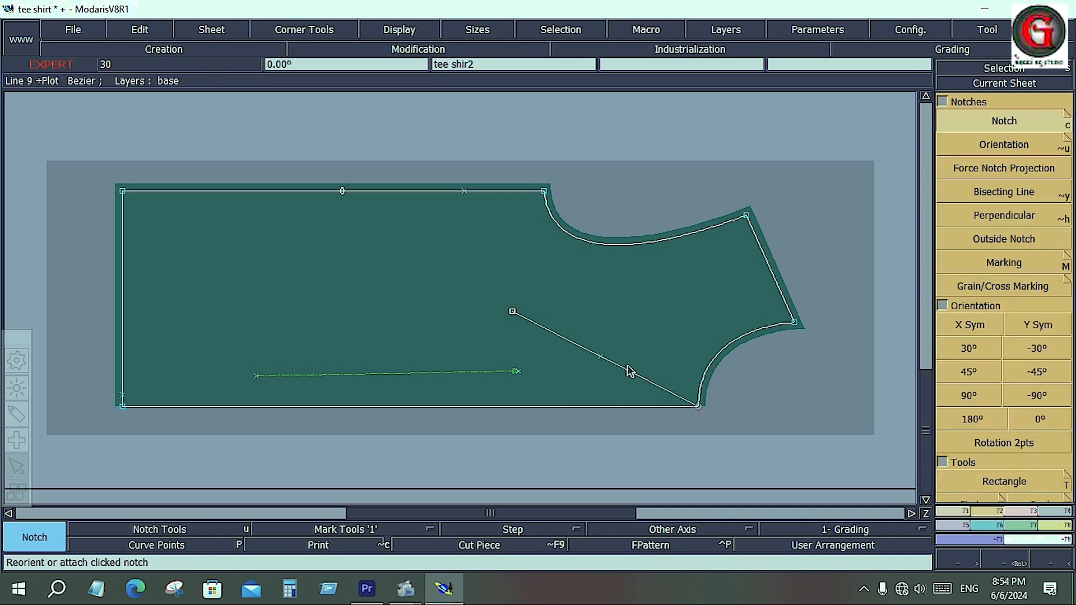
left_click(602, 358)
left_click(465, 192)
left_click(598, 361)
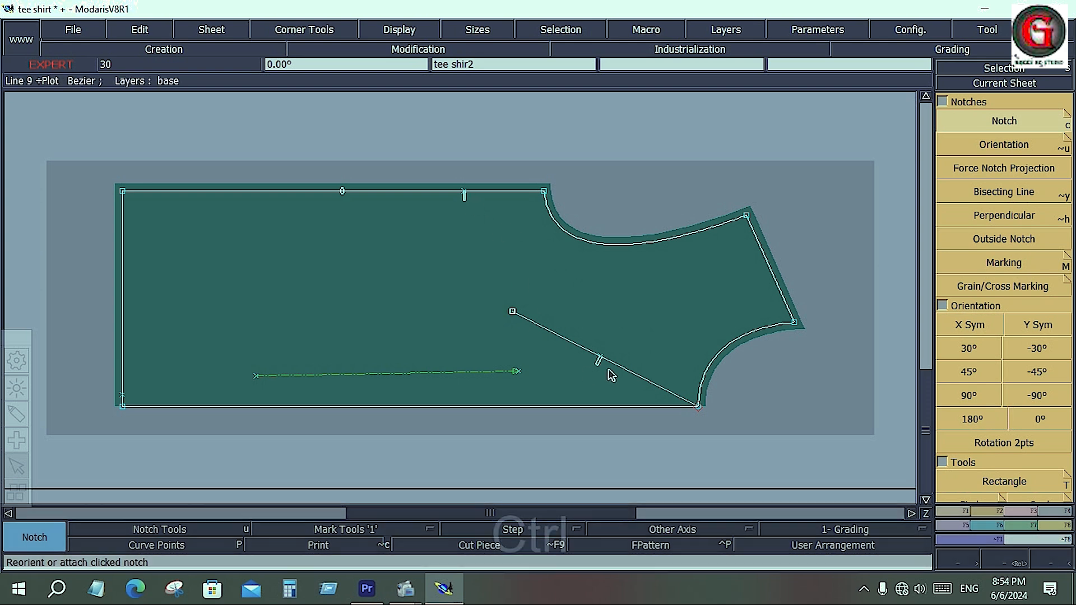
key("ctrl+z")
key("ctrl+z")
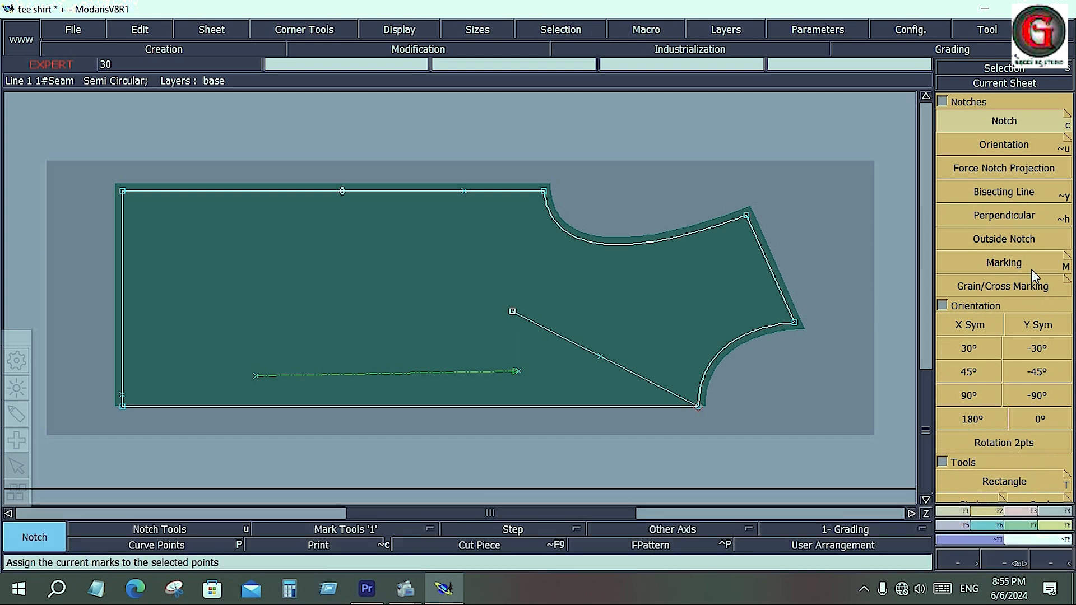
- Try assigning Mark Tools '1' marks to the side line's point and the diagonal line's middle point, and undo them
left_click(1018, 262)
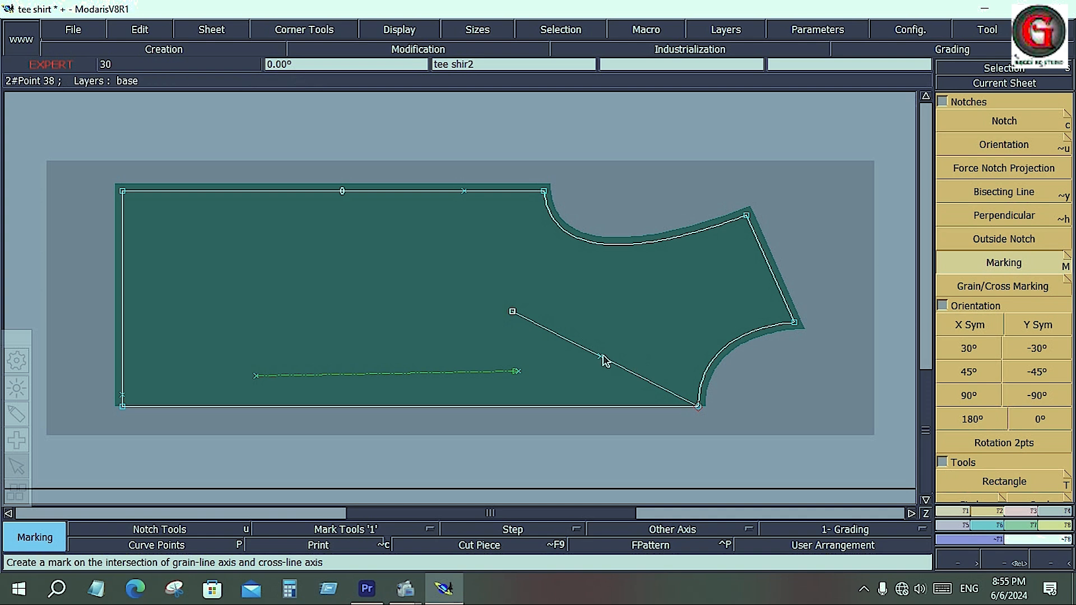
left_click(464, 193)
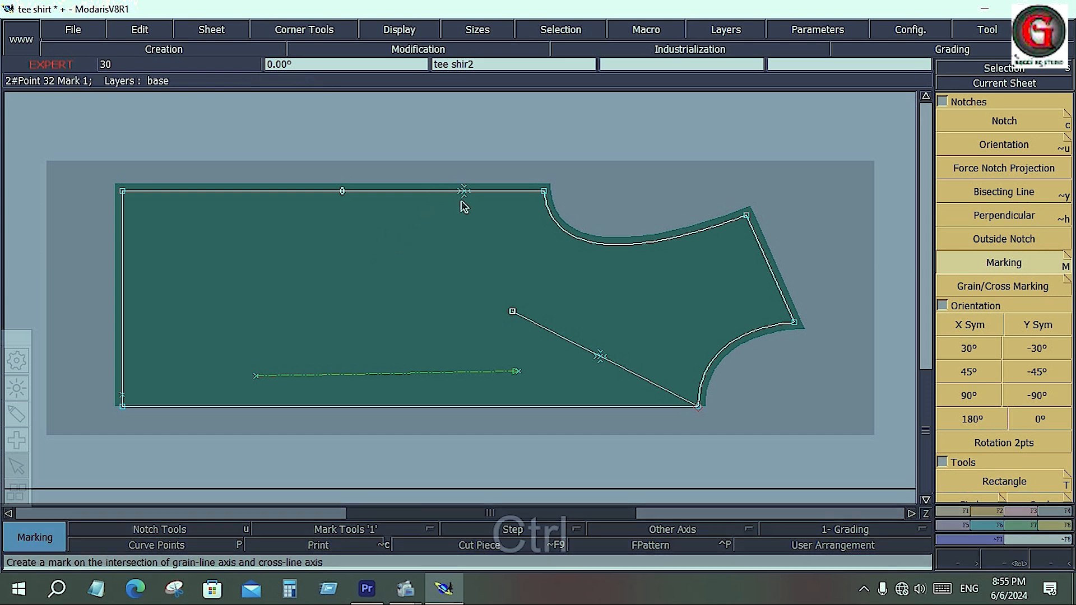
key("ctrl+z")
key("ctrl+z")
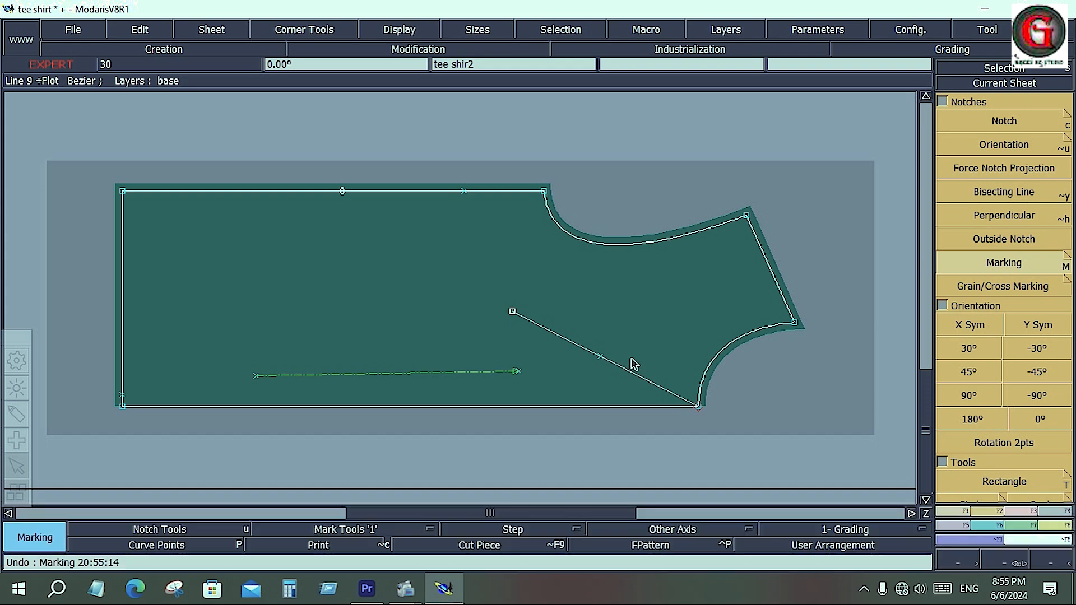
- Set the mark type to Mark Tools '35' and mark the side line's point and the diagonal line's middle point
left_click(1066, 263)
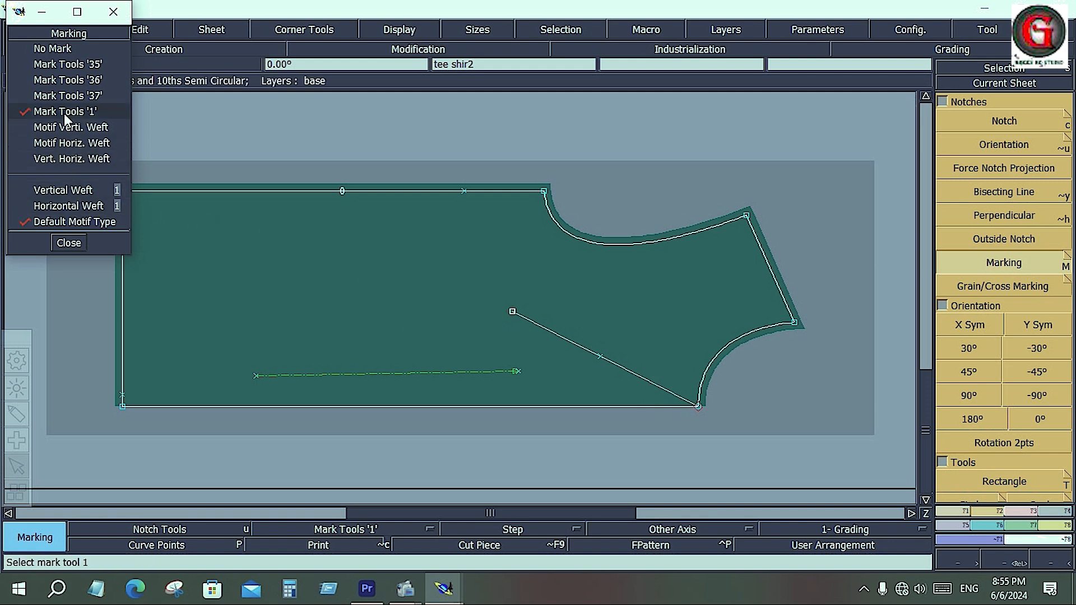
left_click(53, 62)
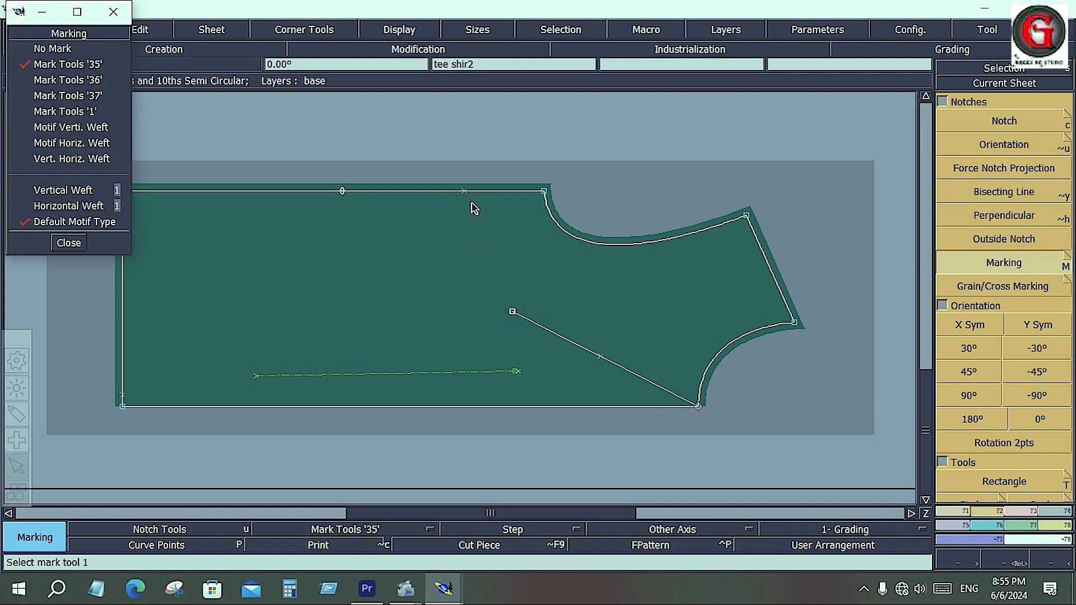
left_click(464, 190)
- Delete the inner diagonal line, its leftover points and the marked side-line point, and close the marking options
left_click(634, 373)
key("Delete")
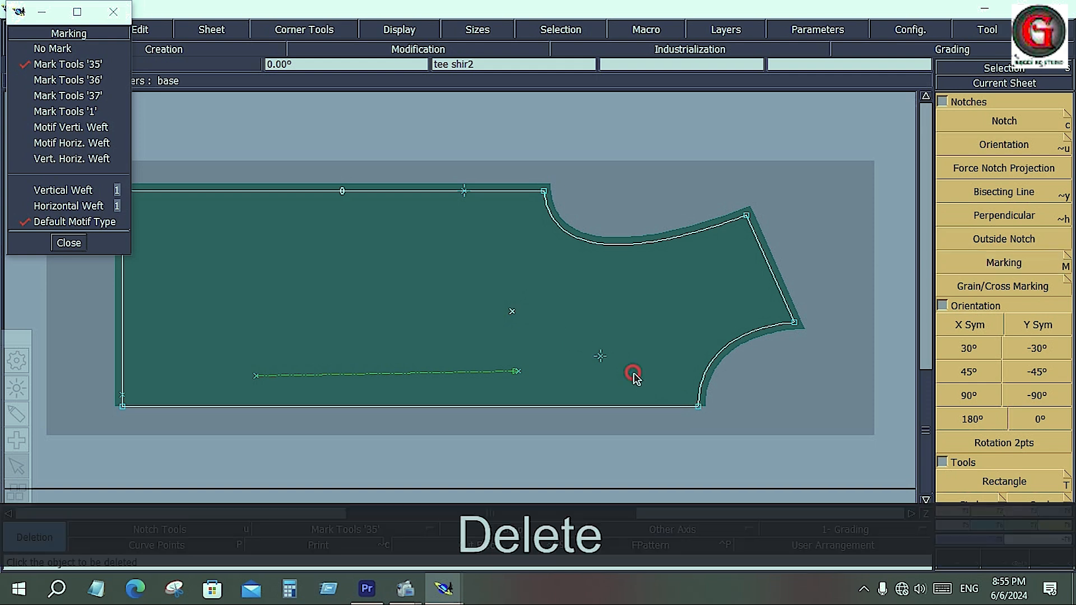
left_click(600, 357)
left_click(512, 311)
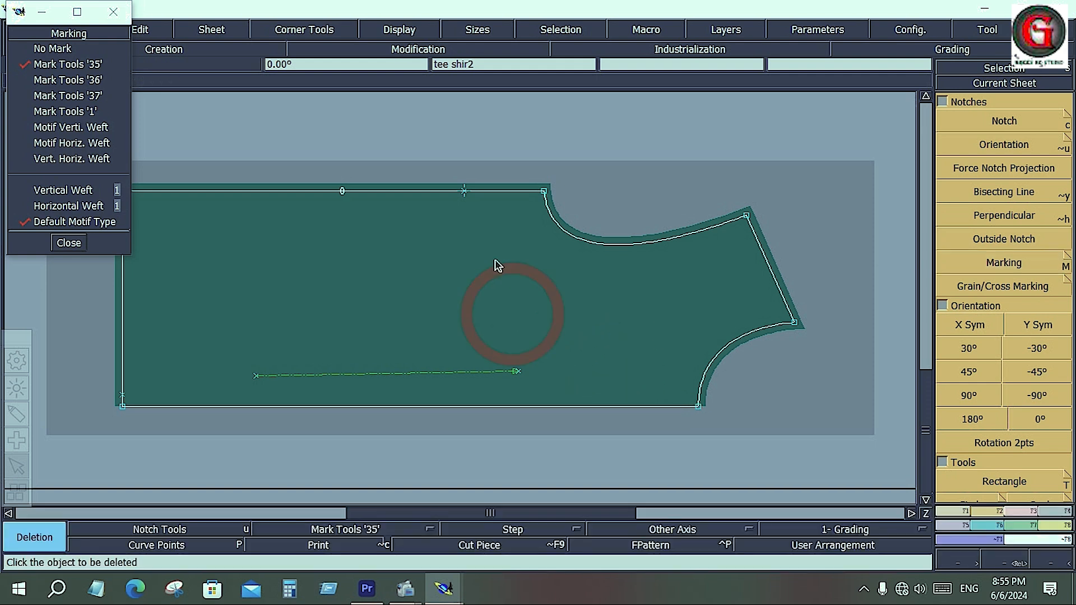
left_click(464, 191)
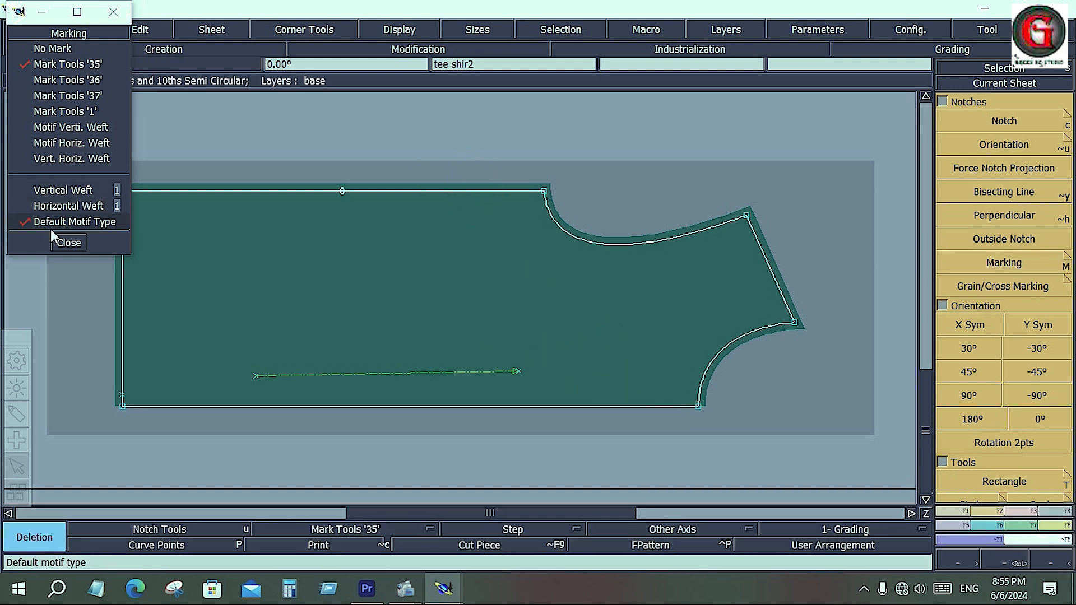
left_click(58, 245)
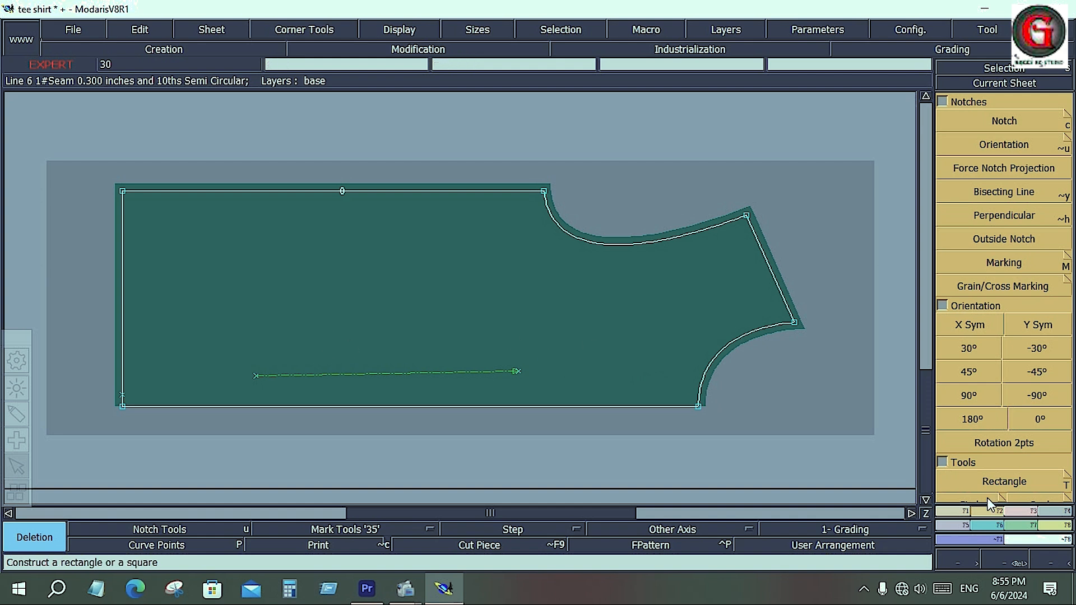
- Create a line parallel to the half body piece's long centre line, a short distance inside the piece
left_click(950, 513)
left_click(1004, 396)
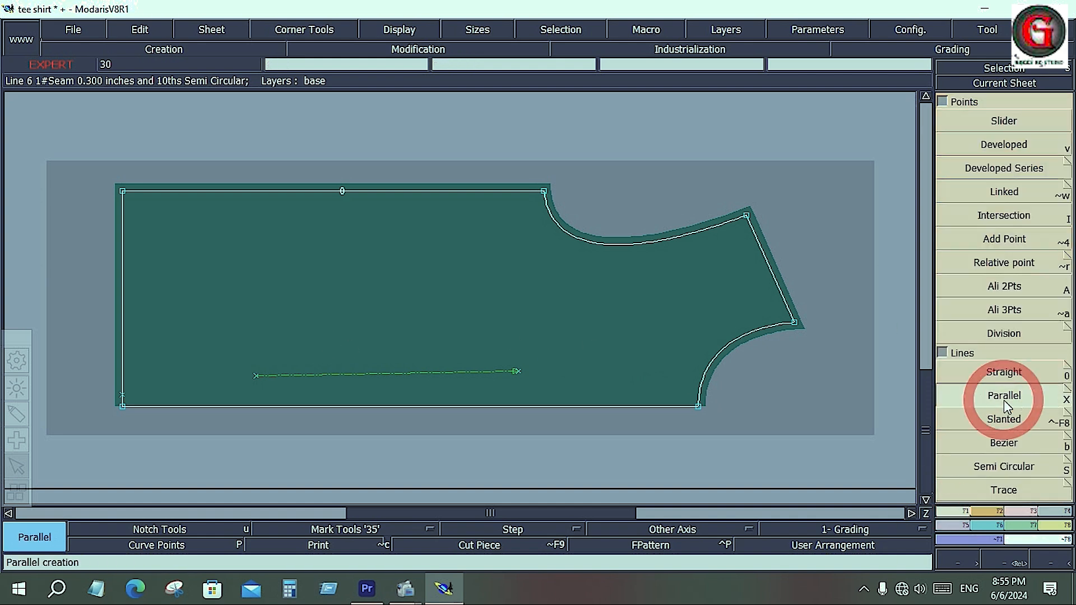
left_click(543, 408)
key("Down")
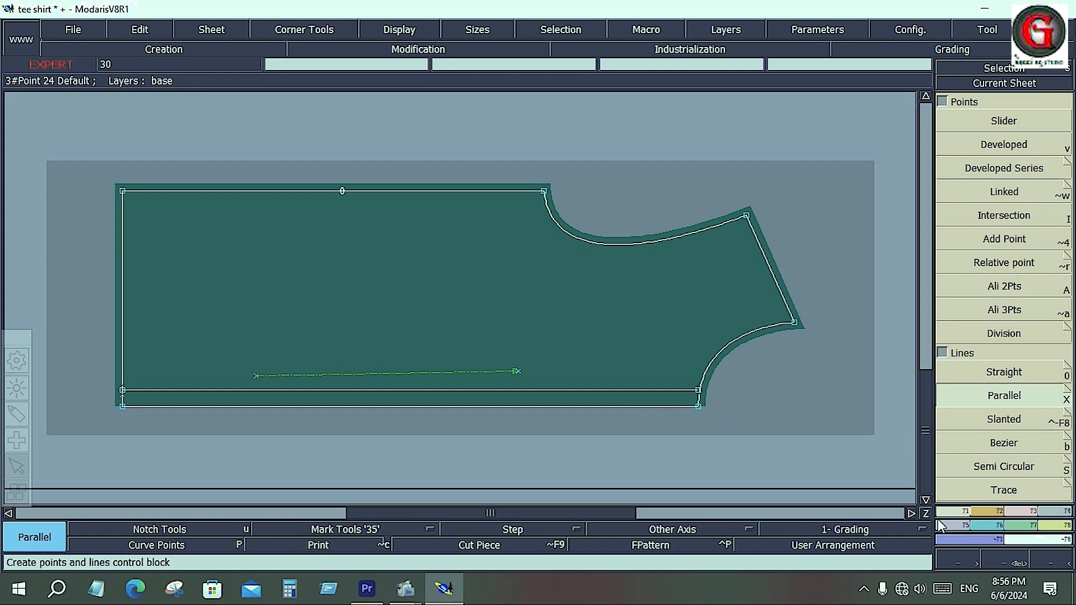
- Divide the new parallel line into 5 equal parts with Sequence Division
left_click(1016, 148)
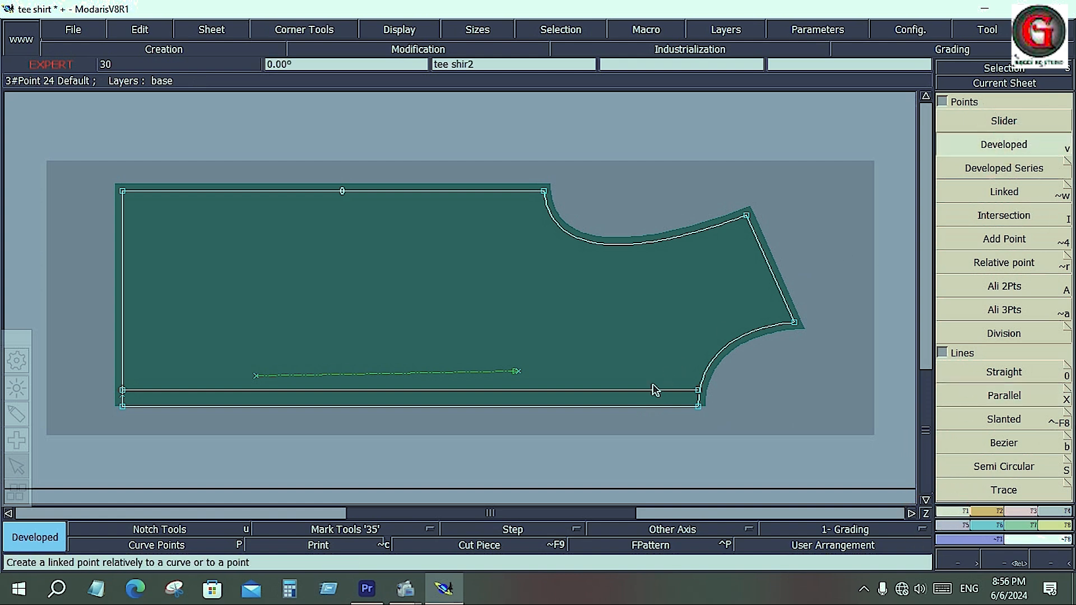
left_click(950, 107)
left_click(1024, 423)
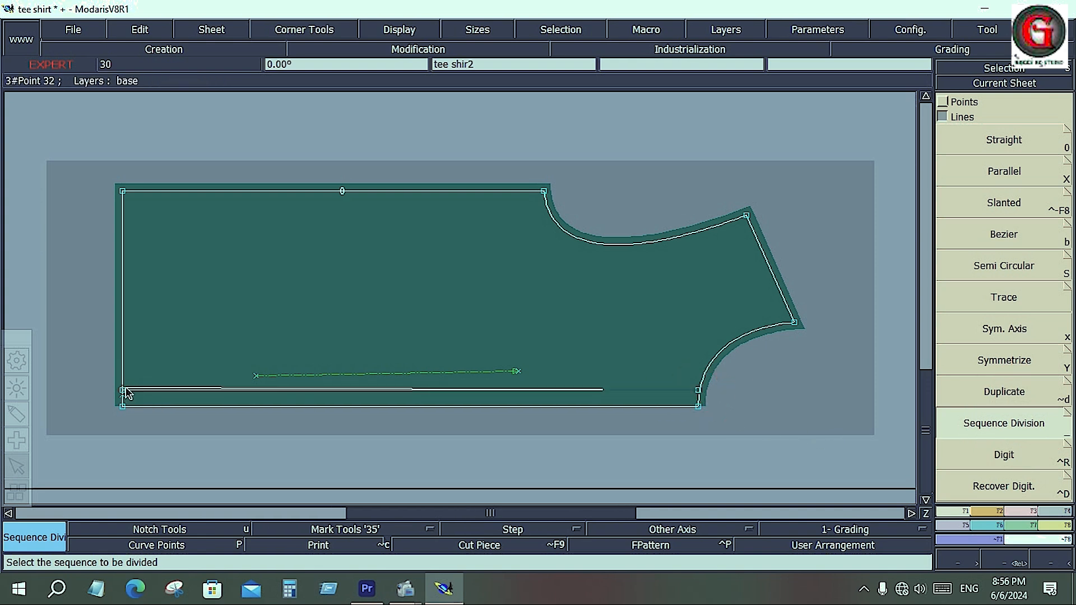
left_click(125, 390)
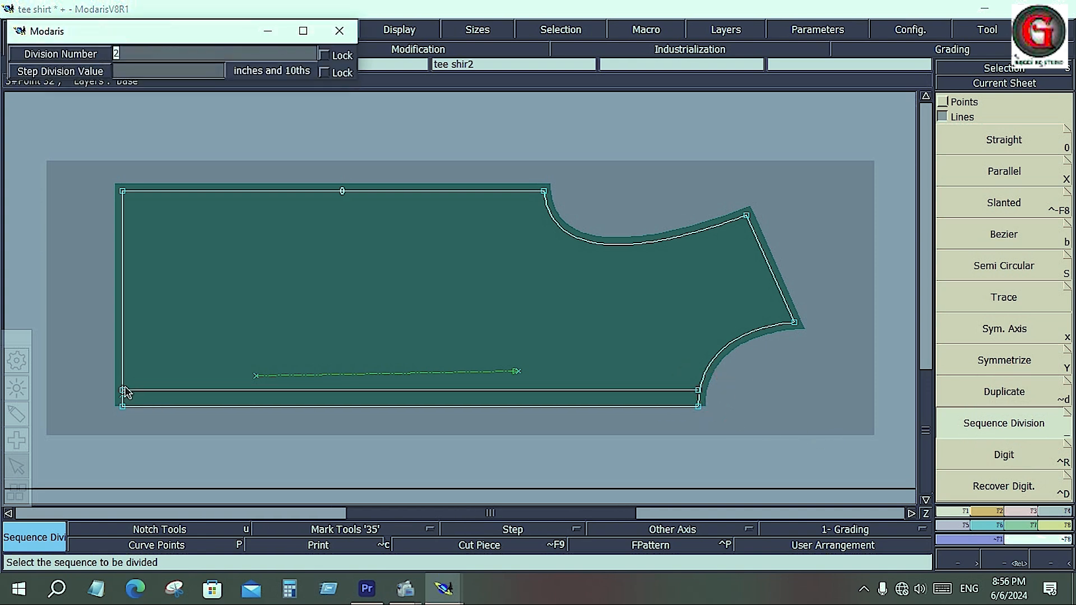
type("5")
key("Return")
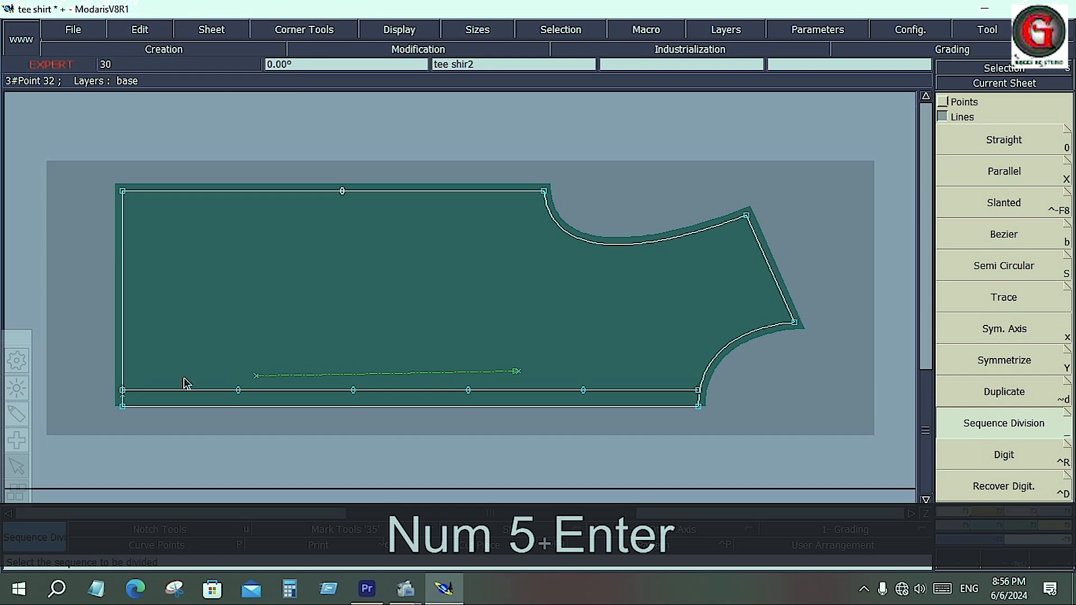
- Add a Developed point on the inner parallel line, about 0.338 inches from its neckline end
left_click(942, 102)
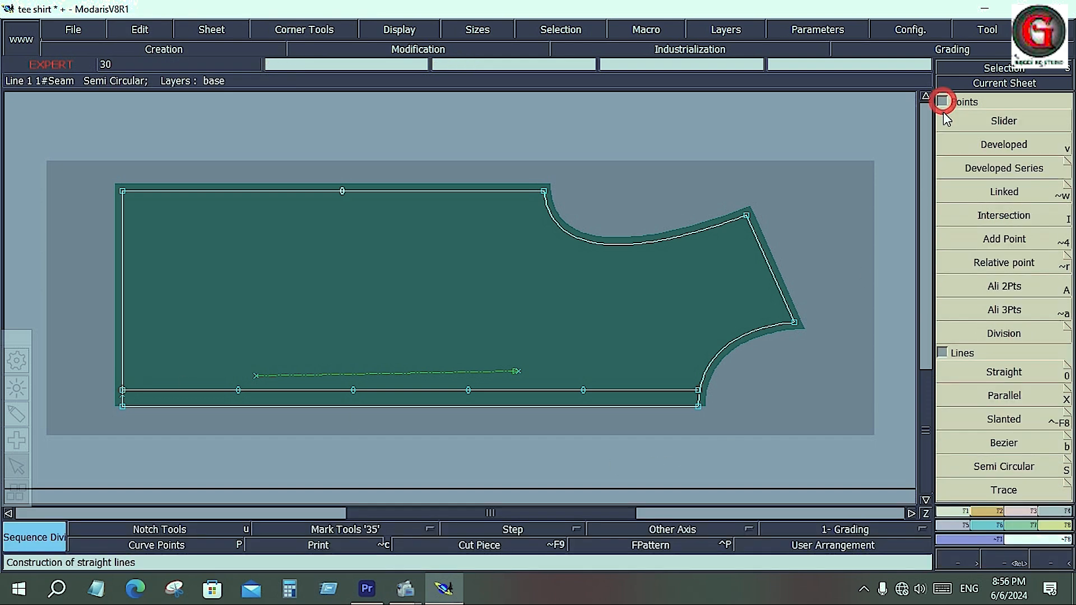
left_click(986, 145)
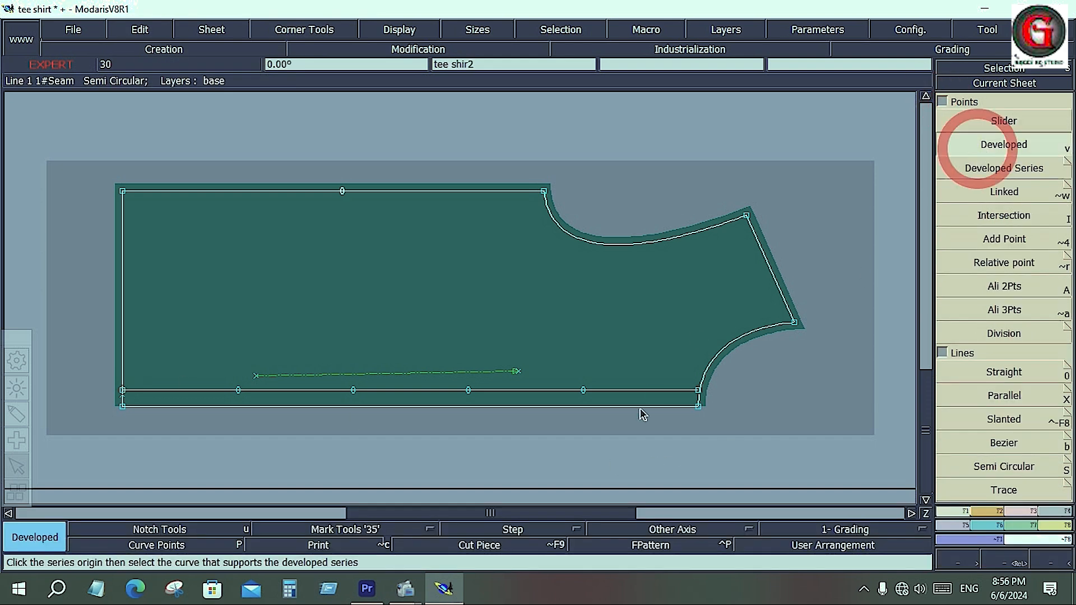
left_click(699, 391)
left_click(690, 389)
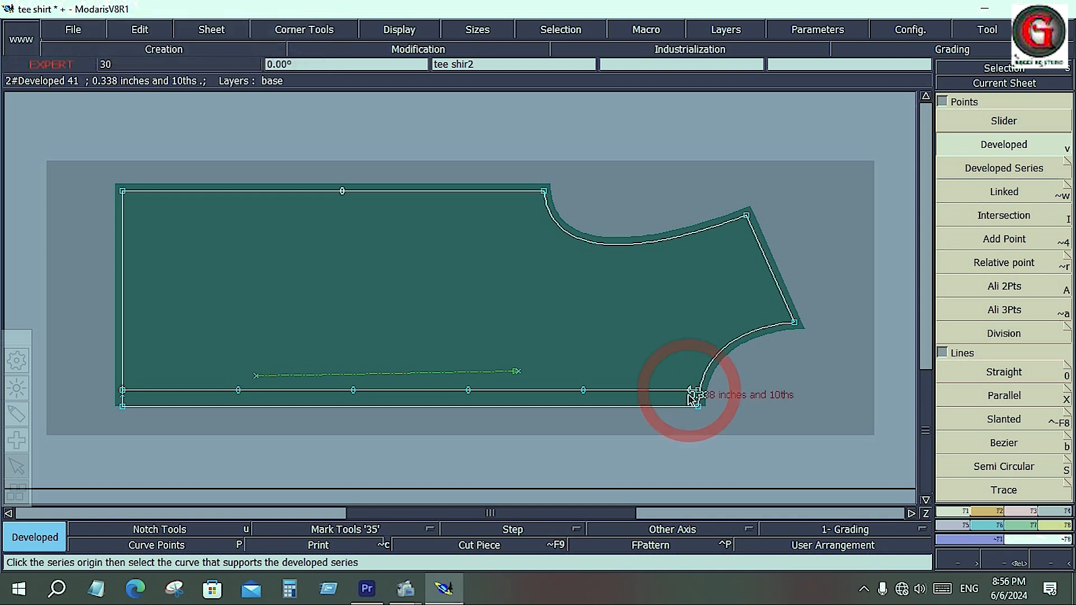
- Use Insert Point on the developed point near the neckline and the four division points along the parallel line
left_click(1021, 515)
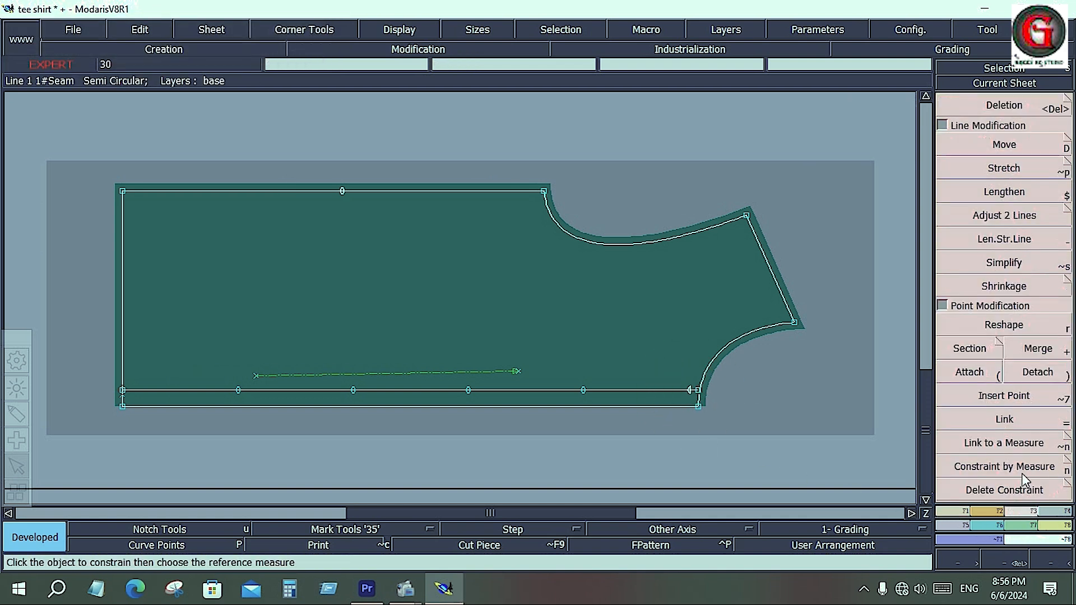
left_click(1024, 395)
left_click(690, 390)
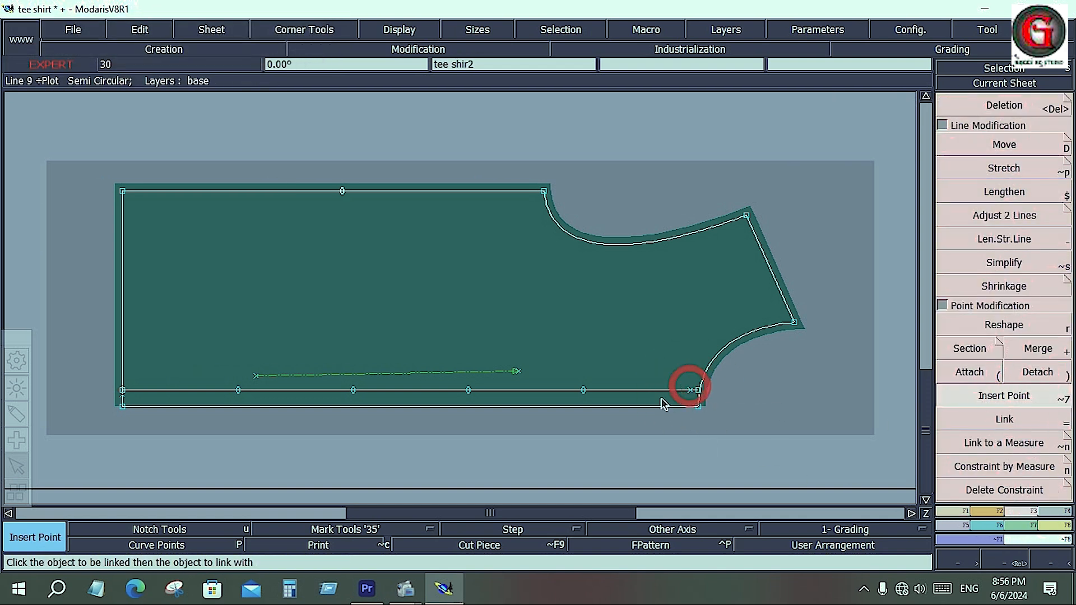
left_click(584, 390)
left_click(468, 391)
left_click(353, 390)
left_click(238, 392)
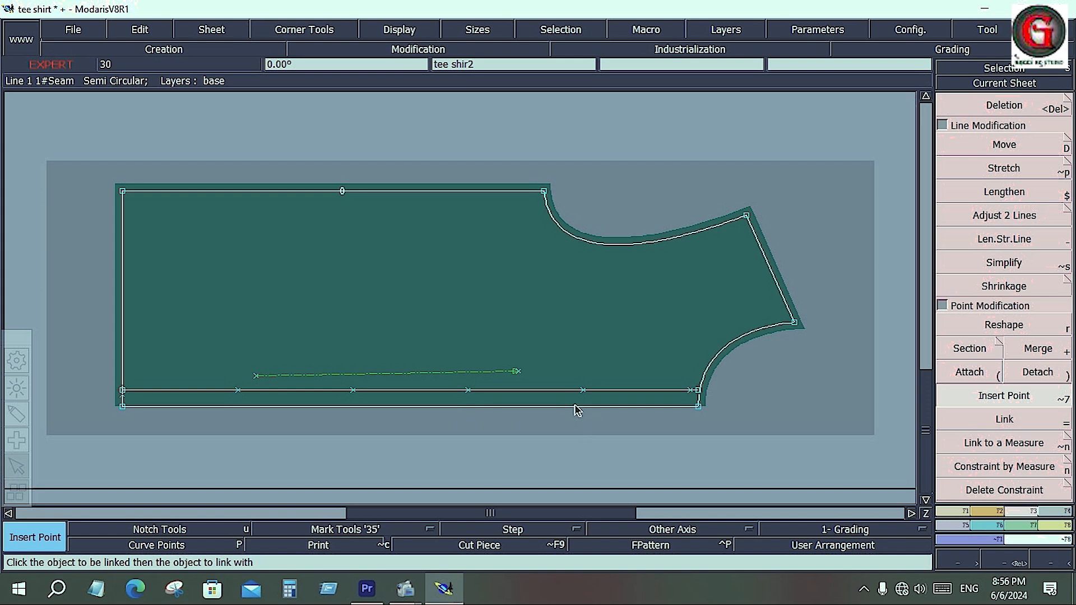
- Mark the point near the neckline and the four division points on the parallel line with Mark Tools '35'
left_click(1052, 446)
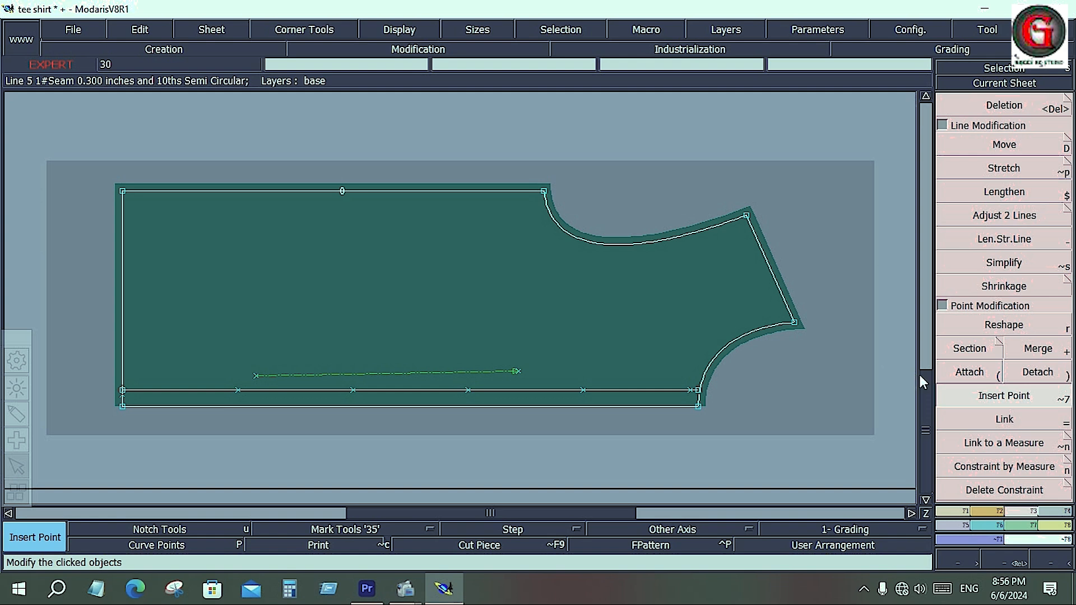
left_click(984, 513)
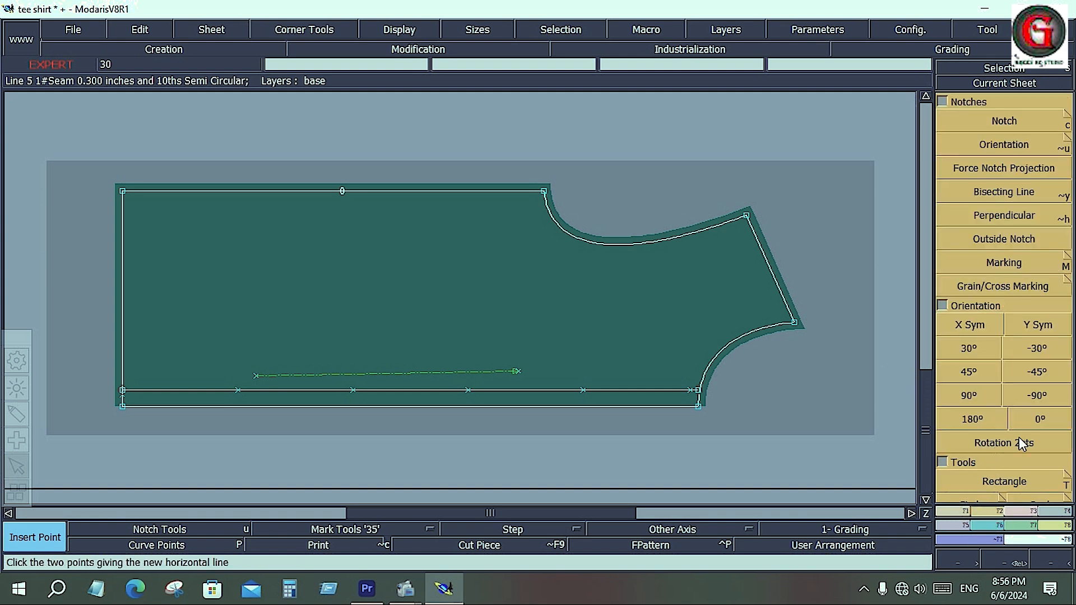
left_click(997, 265)
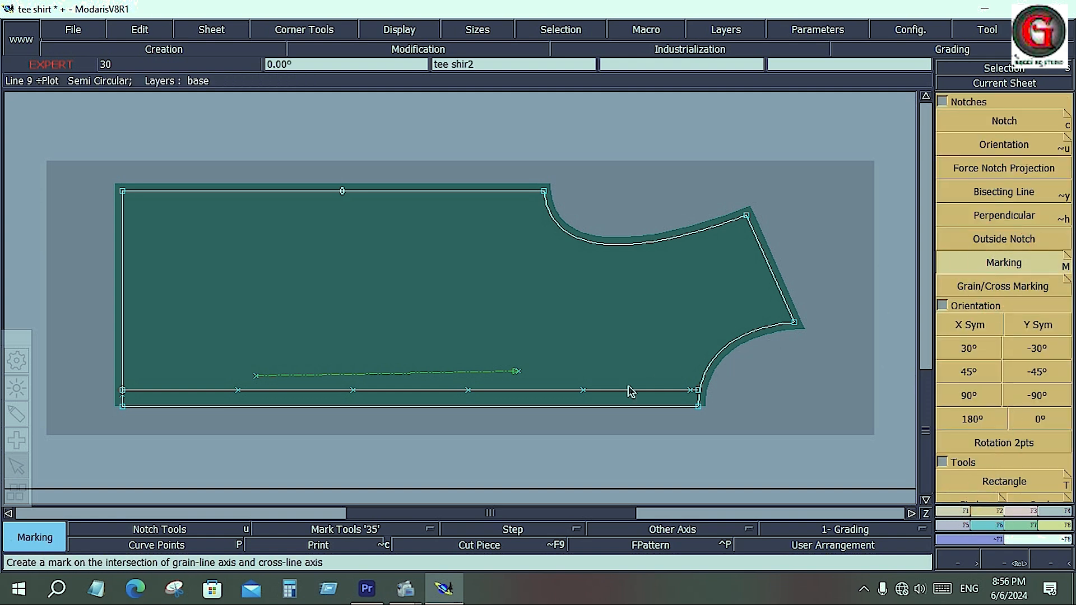
left_click(584, 391)
left_click(469, 391)
left_click(354, 391)
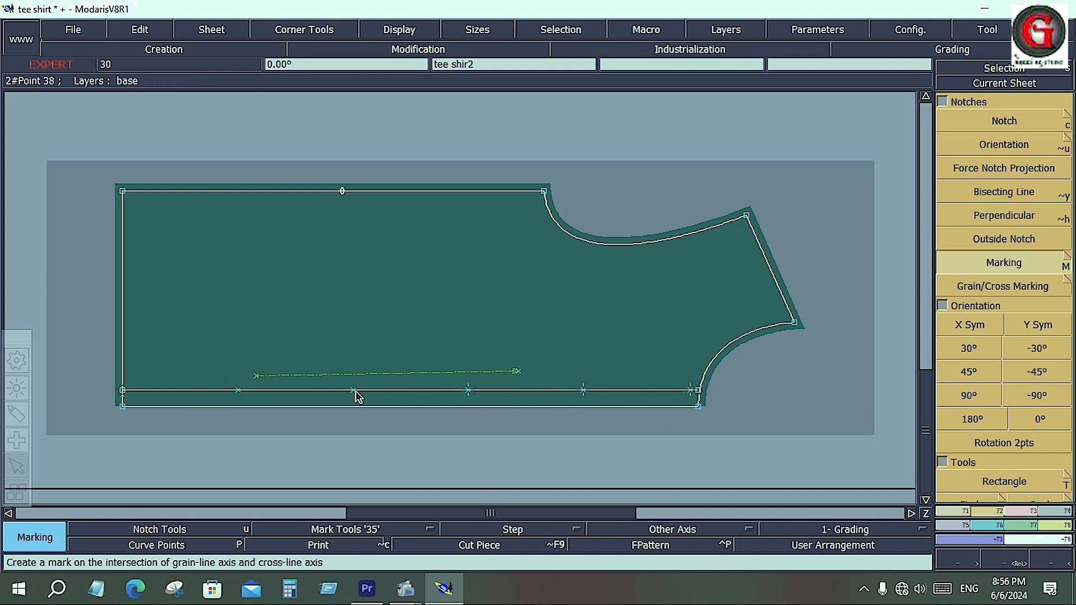
left_click(237, 391)
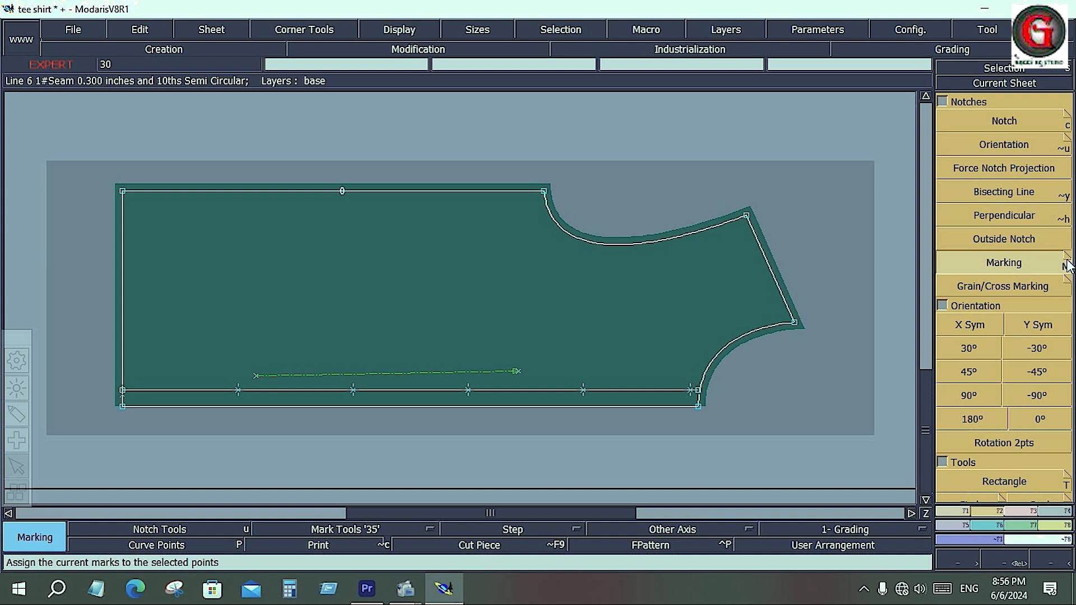
- Set the mark type to Vert. Horiz. Weft, apply it to the four division points, and close the marking options
left_click(1041, 259)
left_click(1068, 264)
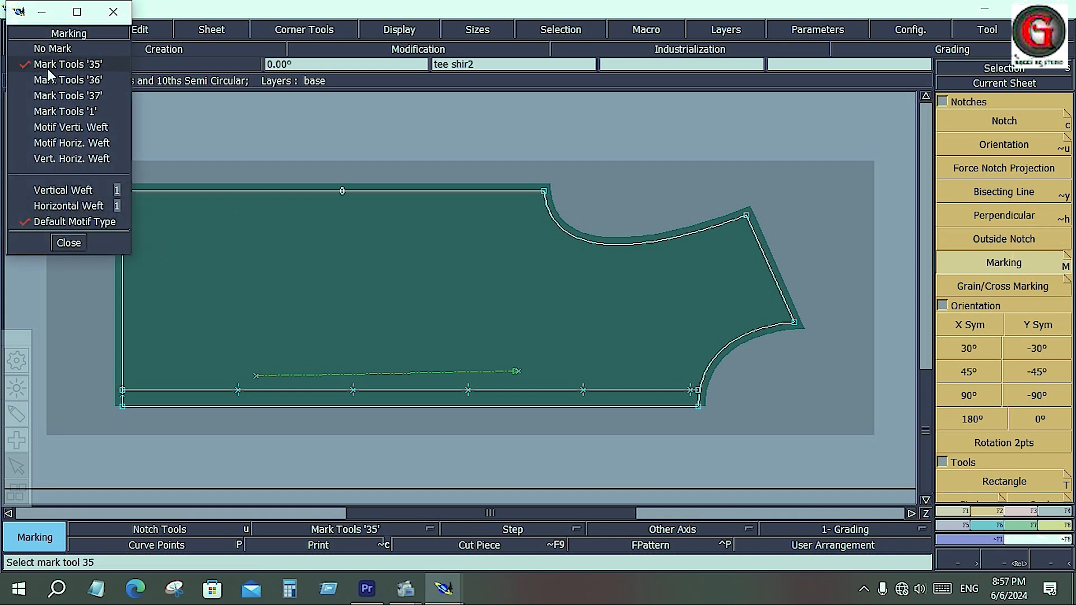
left_click(54, 158)
left_click(353, 390)
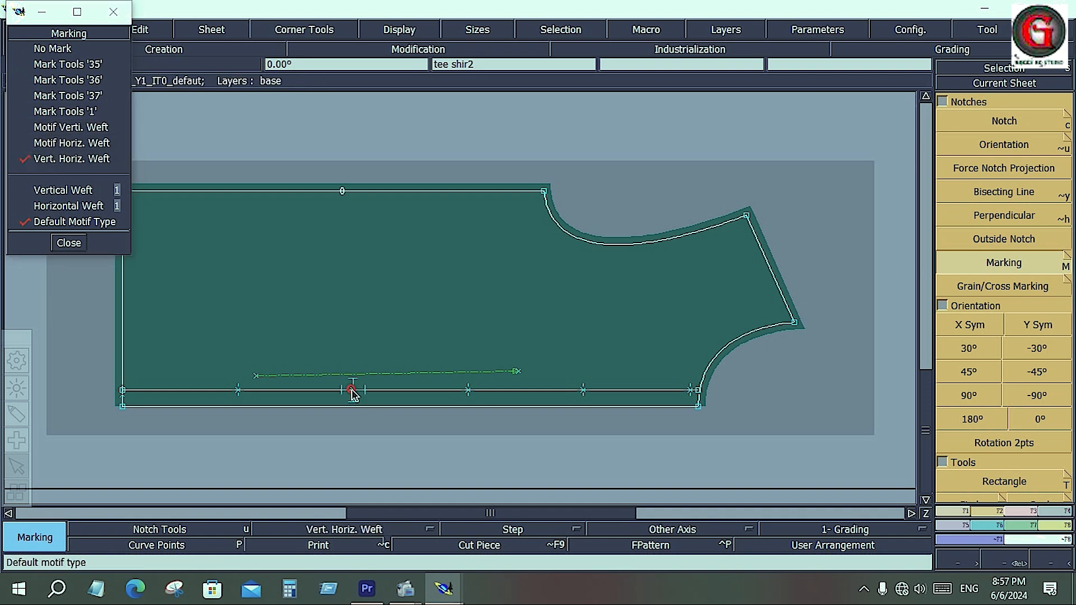
left_click(468, 391)
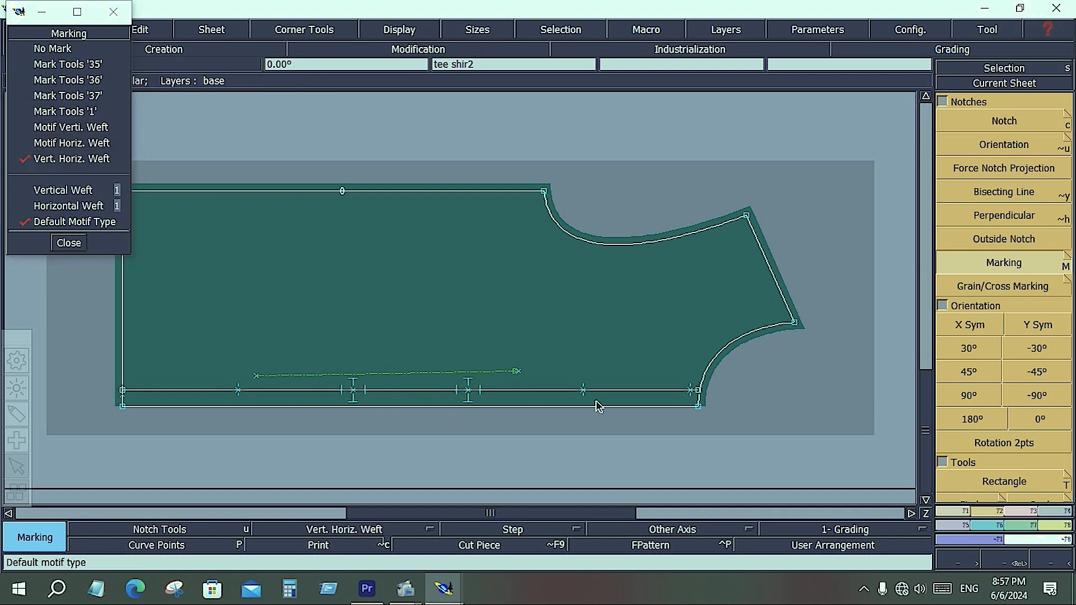
left_click(583, 391)
left_click(230, 398)
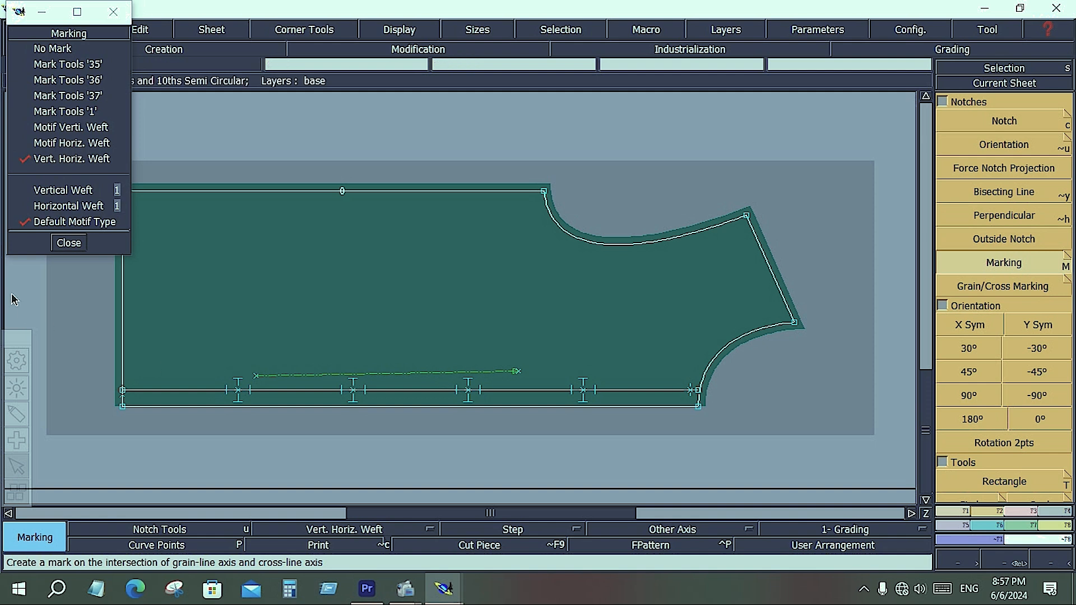
left_click(72, 244)
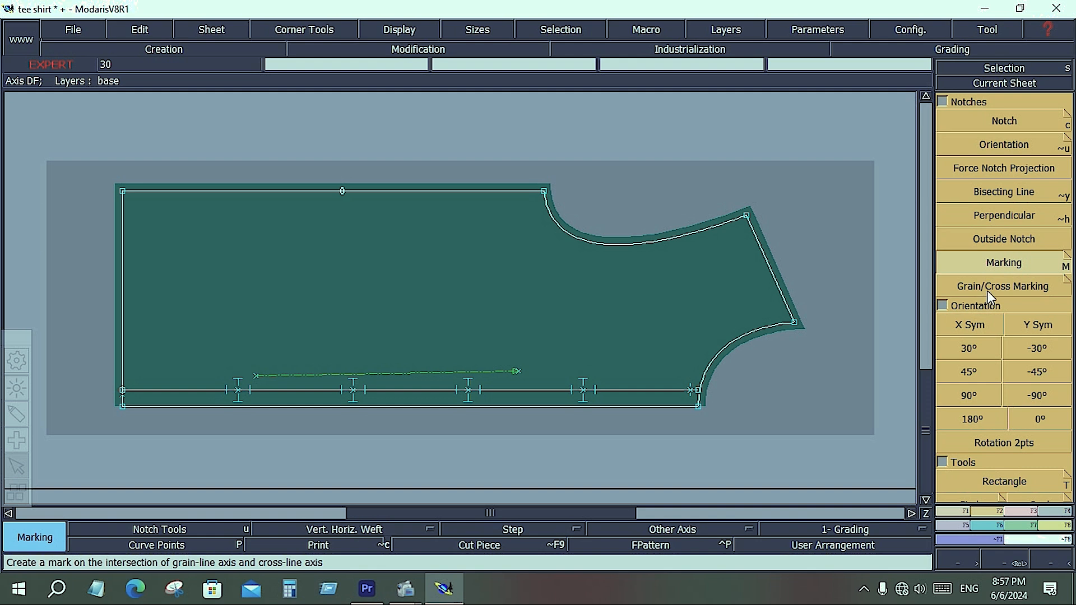
left_click(1066, 256)
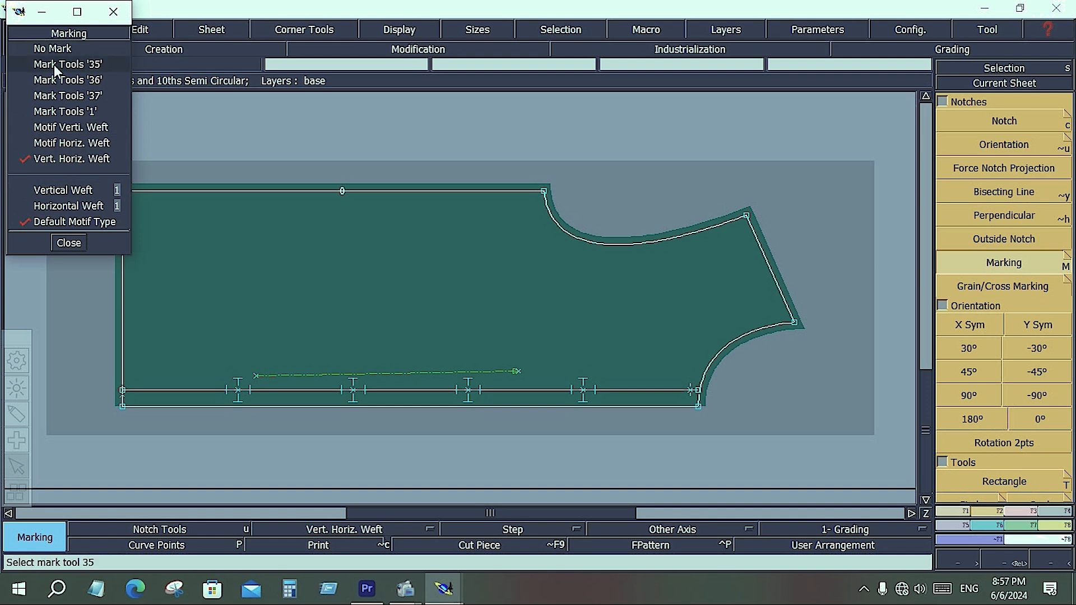
left_click(69, 242)
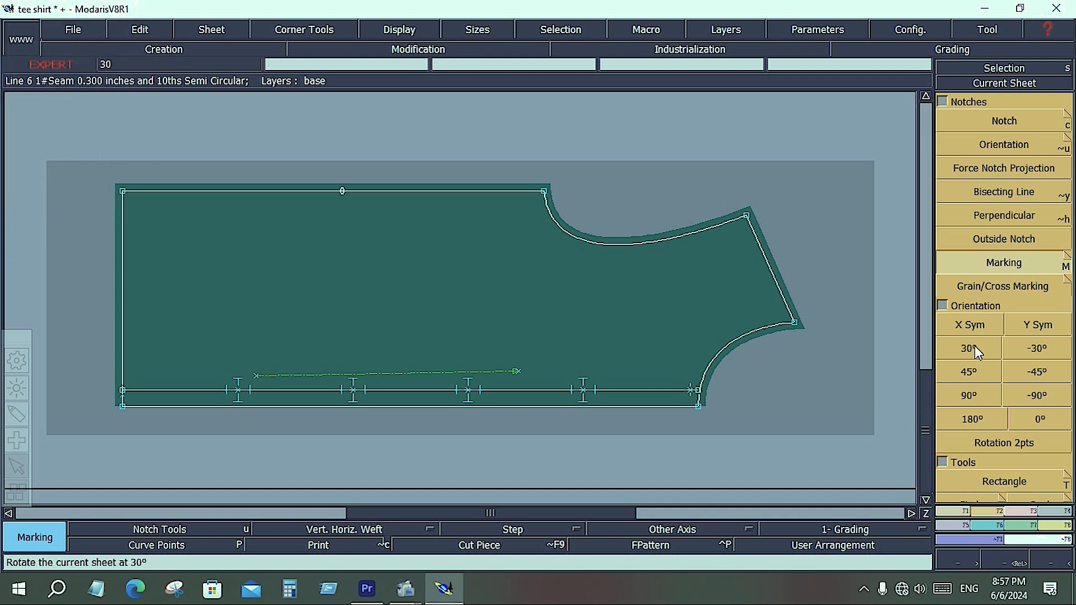
- Try Grain/Cross Marking on the piece's hem corner, the parallel line's neckline end and the outer shoulder corner
left_click(995, 287)
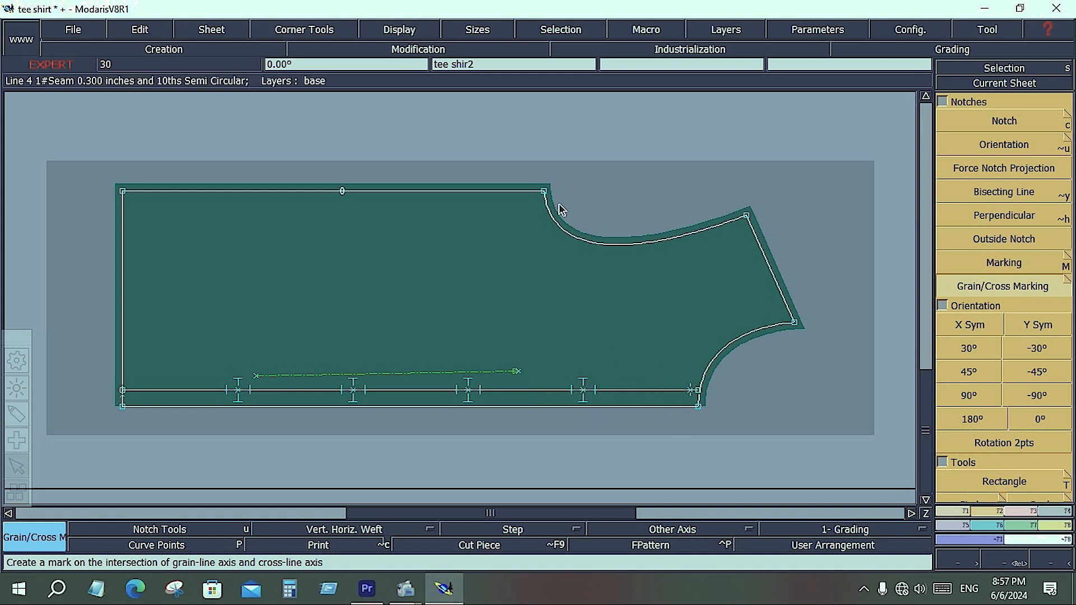
left_click(121, 192)
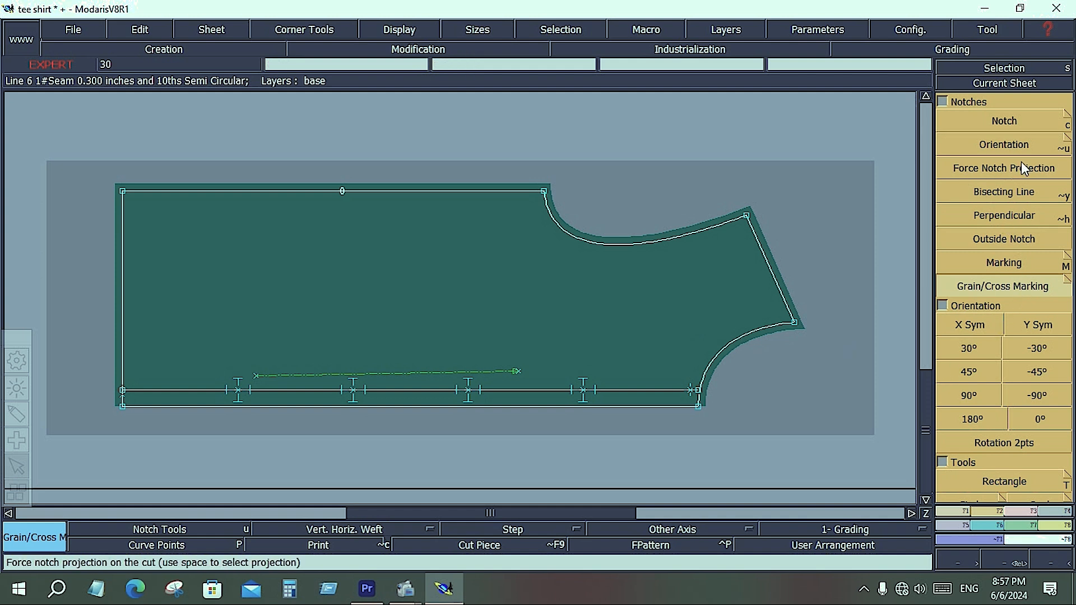
left_click(1042, 286)
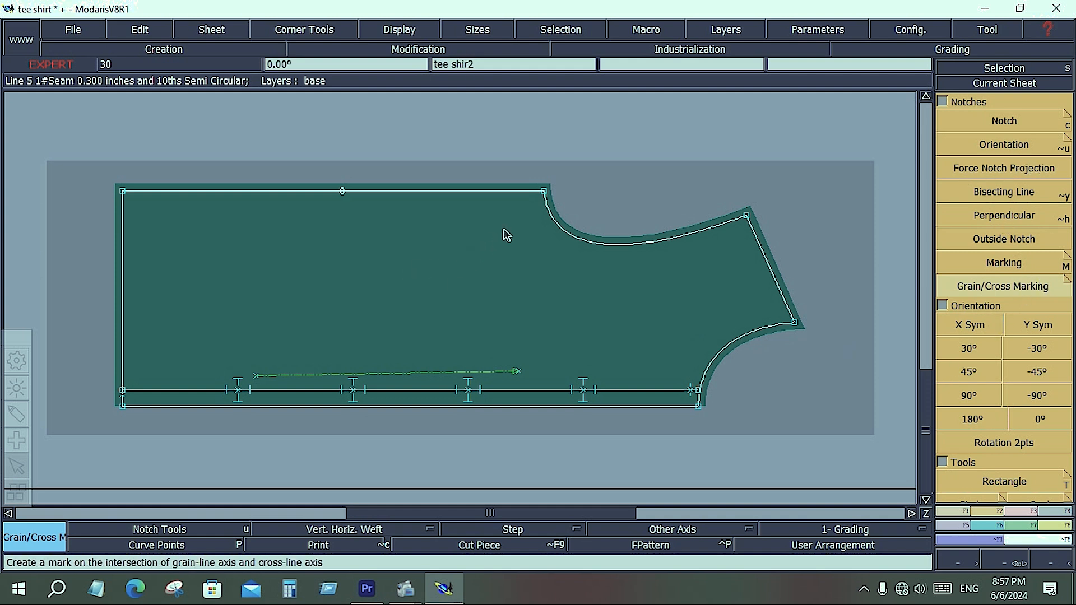
left_click(698, 392)
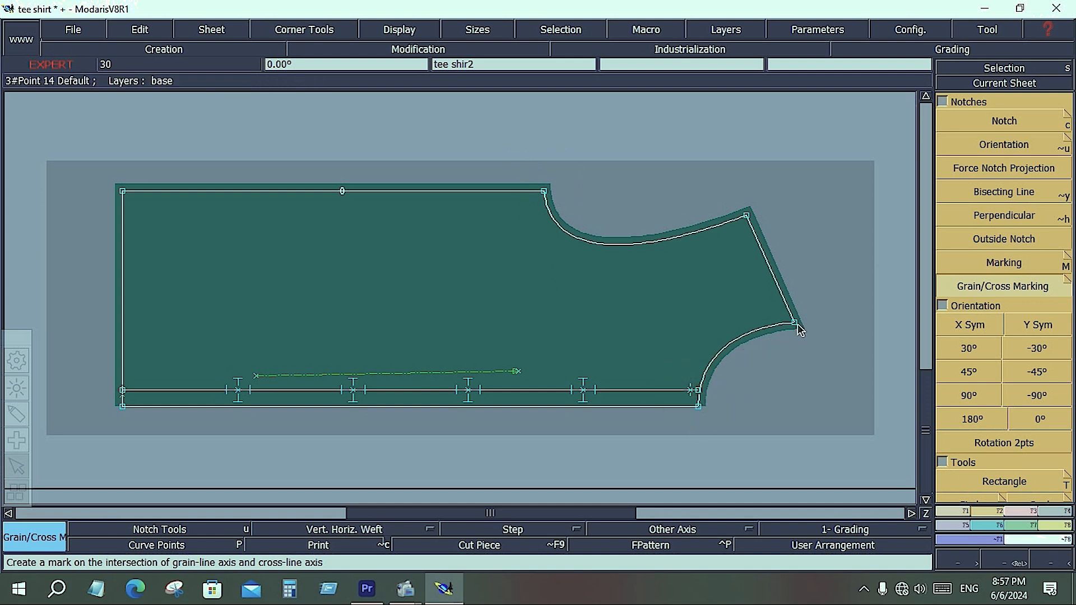
left_click(747, 217)
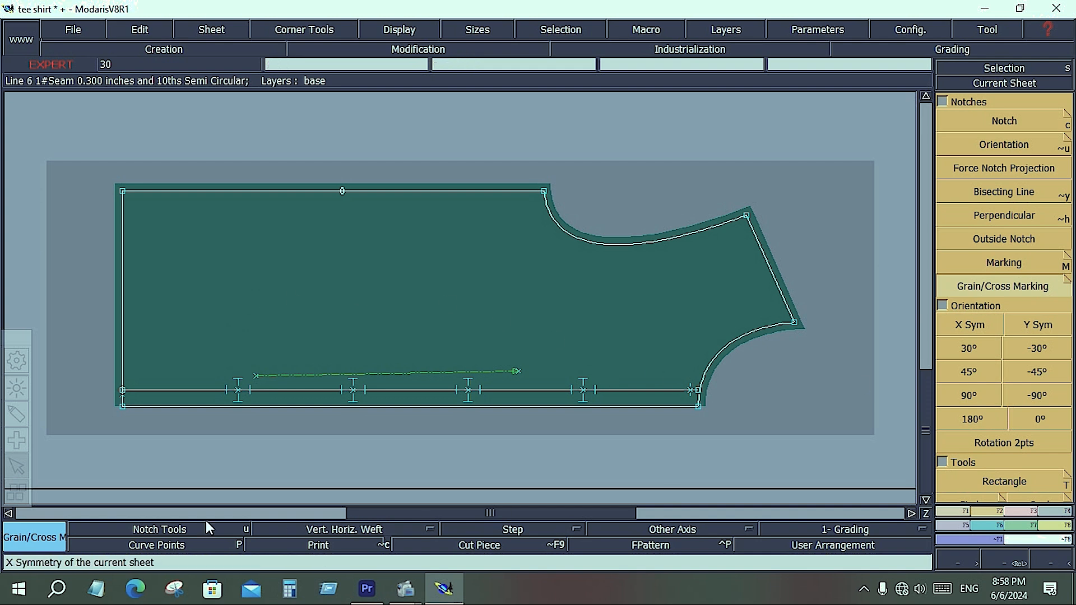
left_click(18, 416)
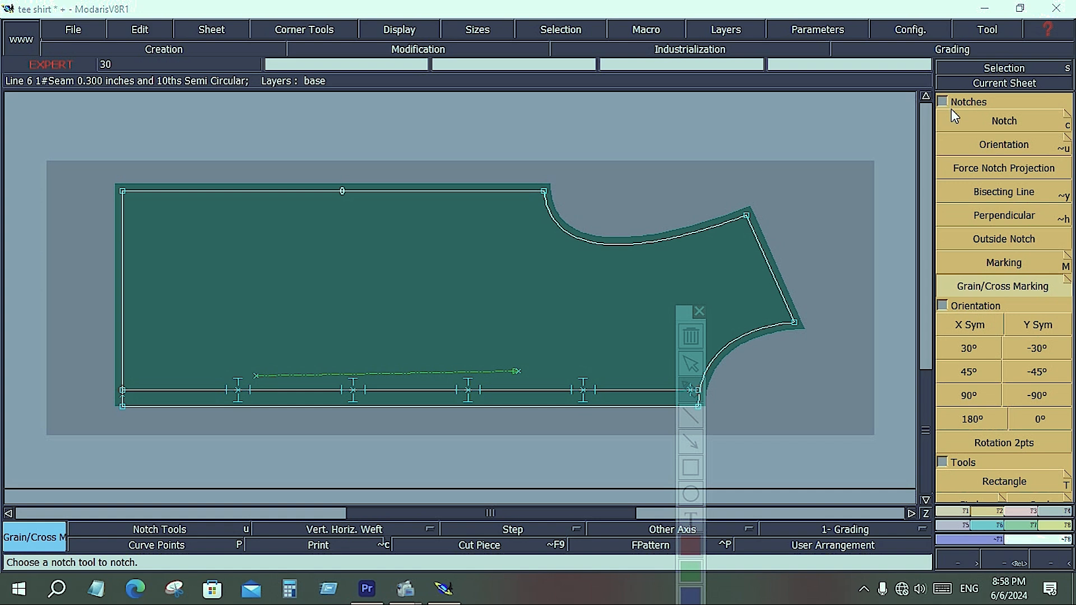
left_click_drag(1030, 126, 1074, 182)
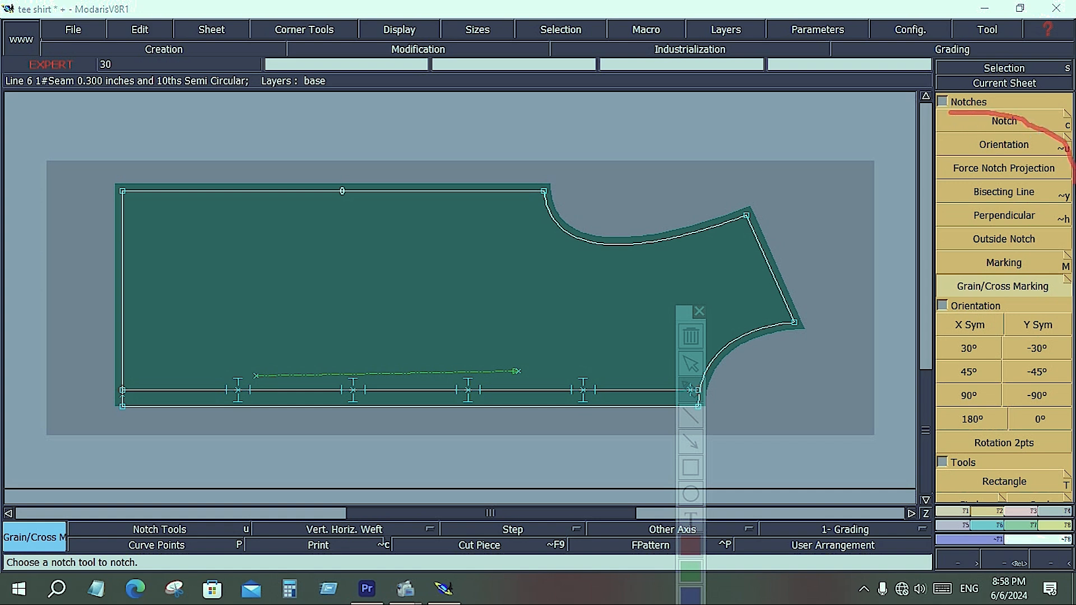
left_click_drag(1074, 269, 1045, 283)
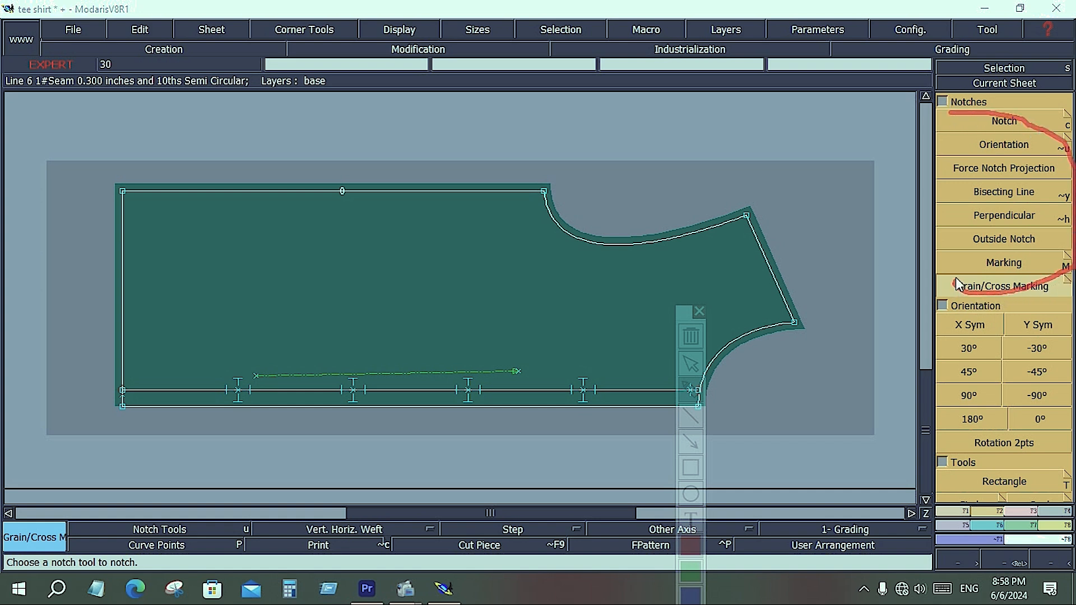
left_click_drag(937, 126, 951, 116)
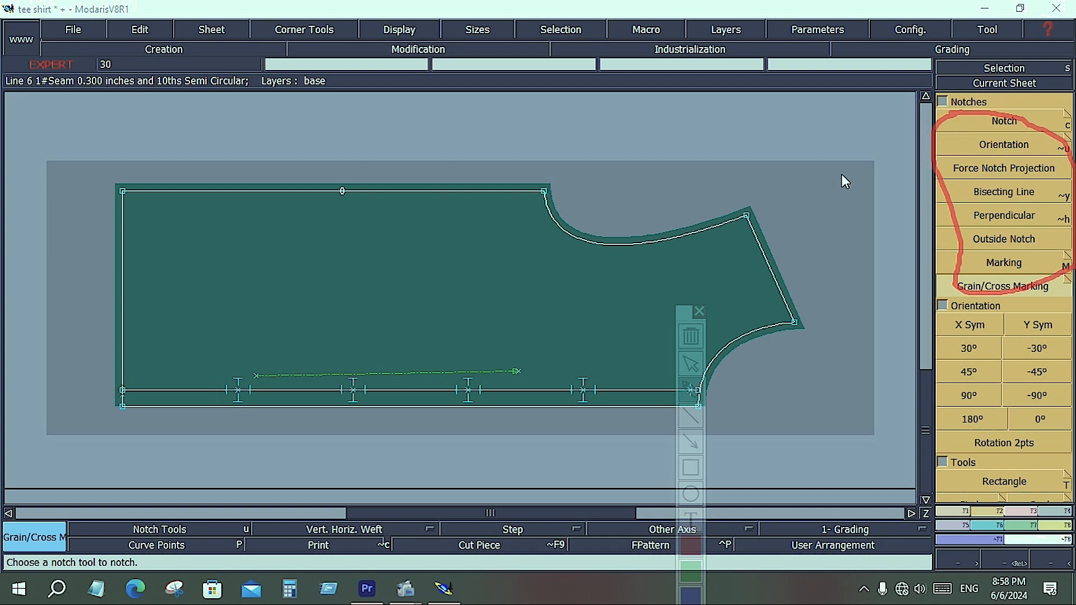
key("Escape")
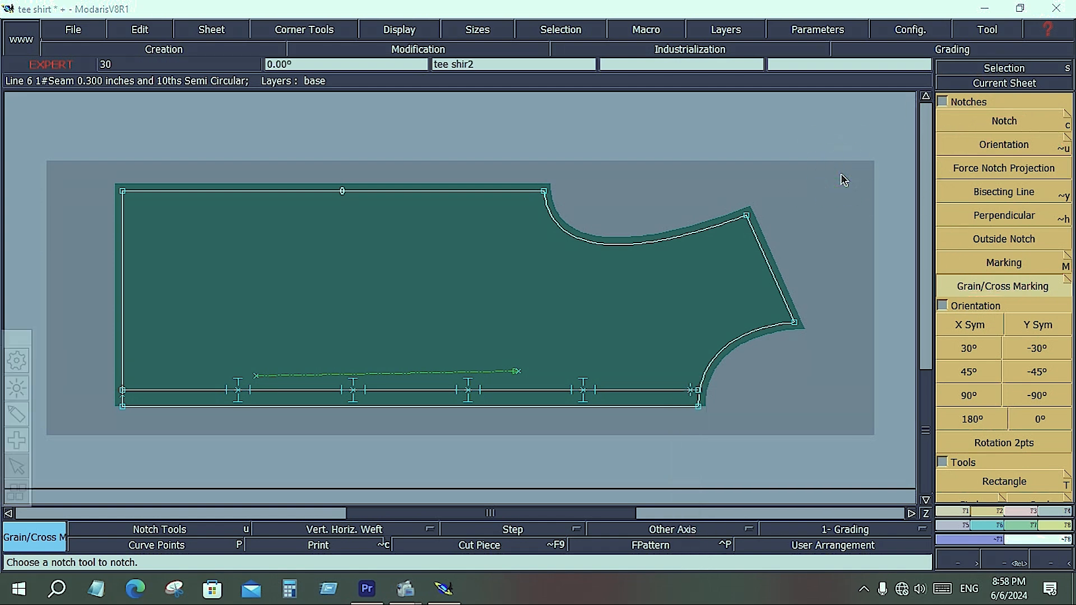
left_click(1000, 172)
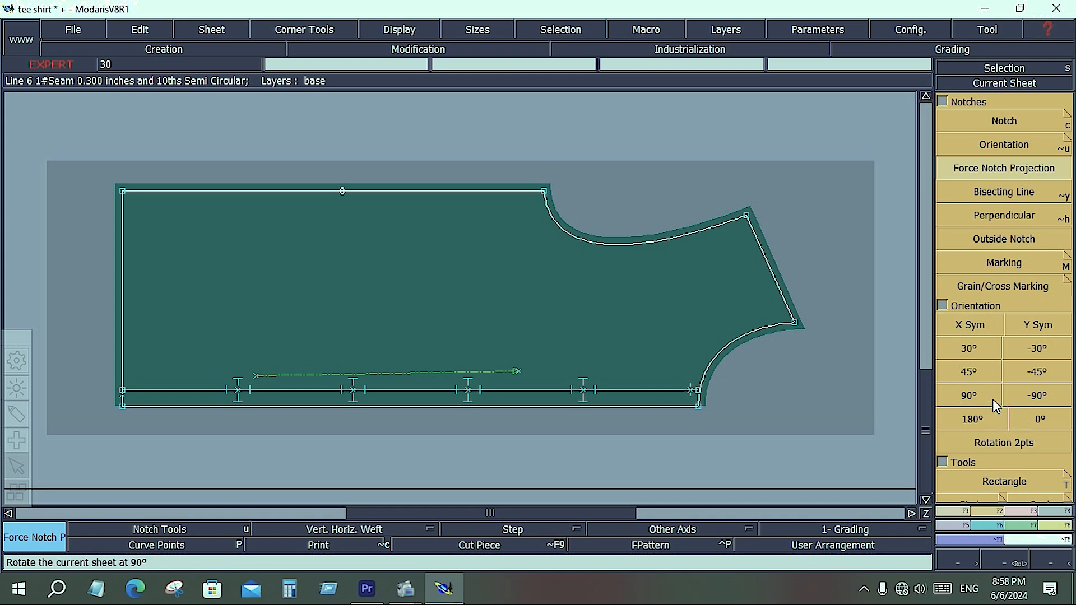
left_click(1025, 442)
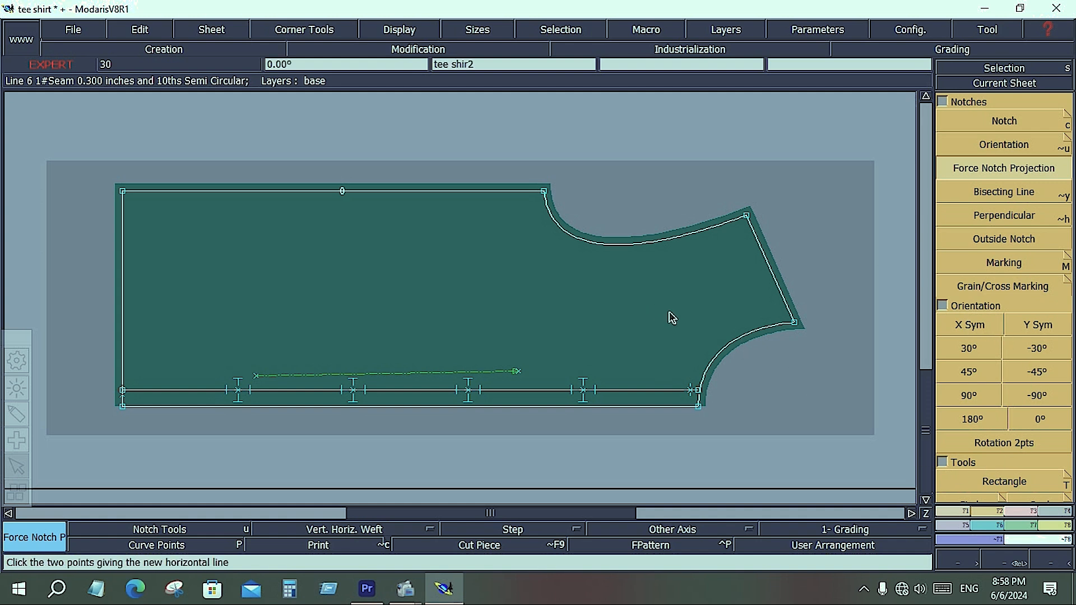
mouse_move(410, 589)
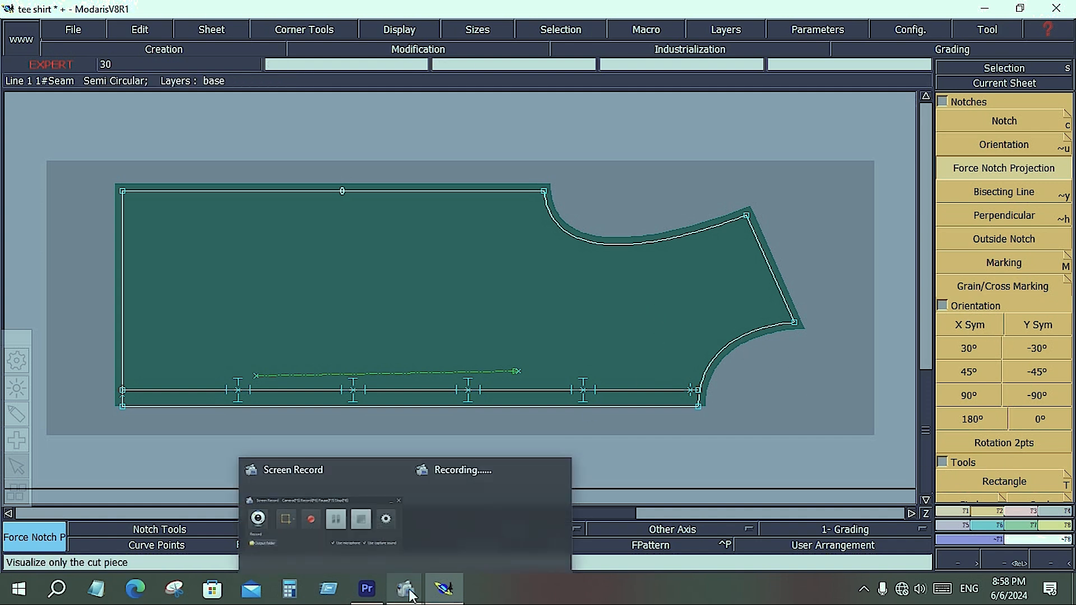